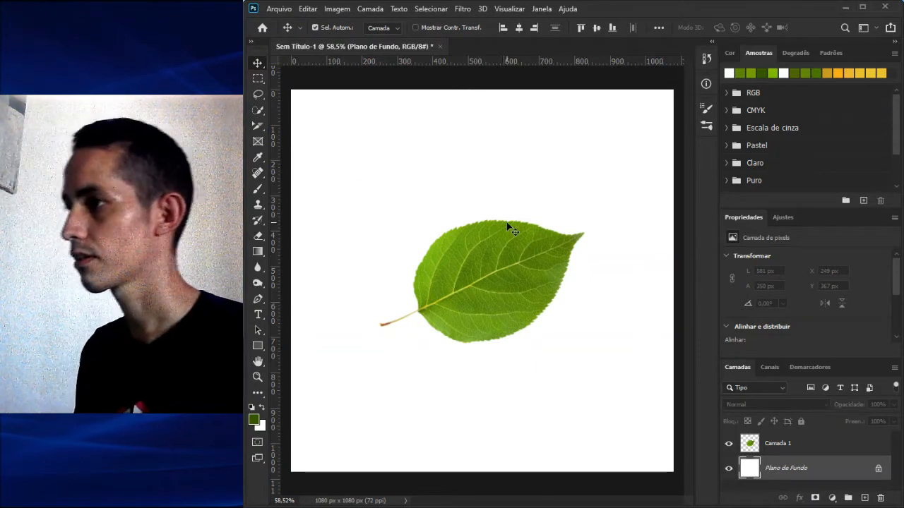
- Move the leaf to about X 233 px, Y 365 px and rename its layer Folha
{"action": "left_click_drag", "start_coordinate": [500, 250], "coordinate": [484, 266]}
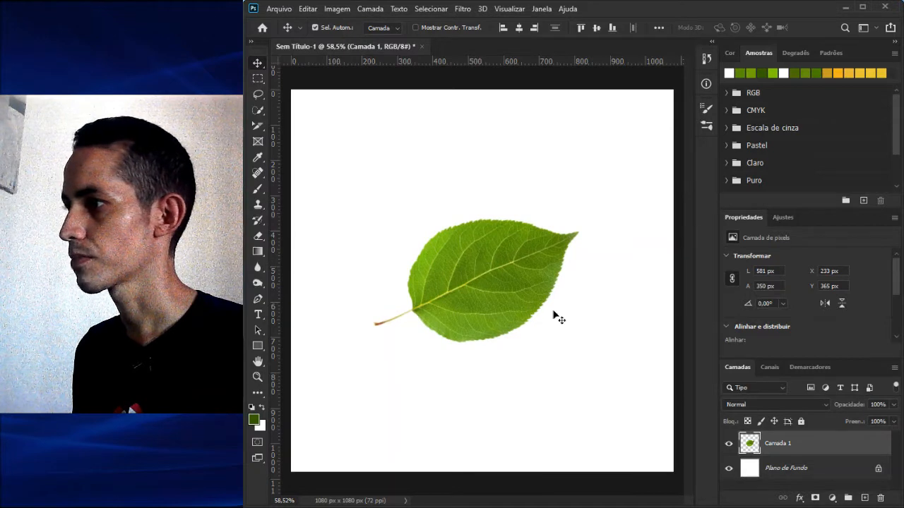
{"action": "left_click", "coordinate": [792, 469]}
{"action": "double_click", "coordinate": [778, 444]}
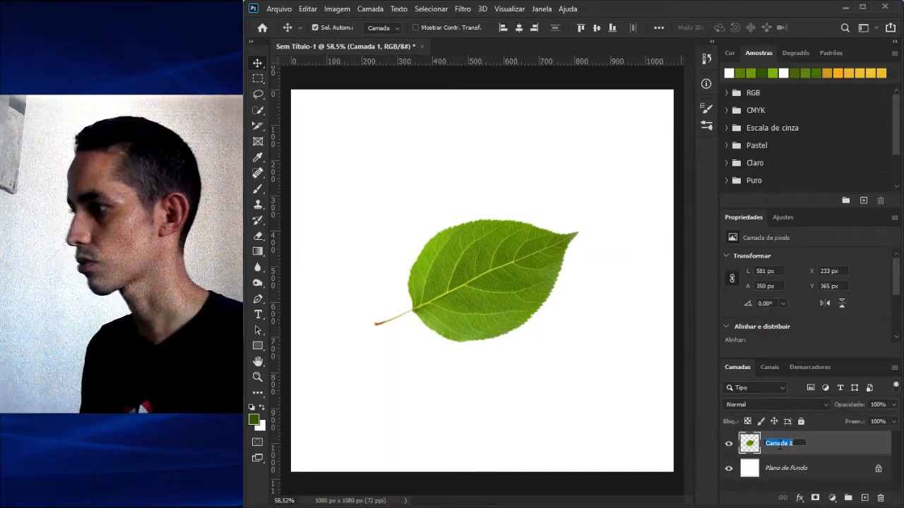
{"action": "type", "text": "Folh"}
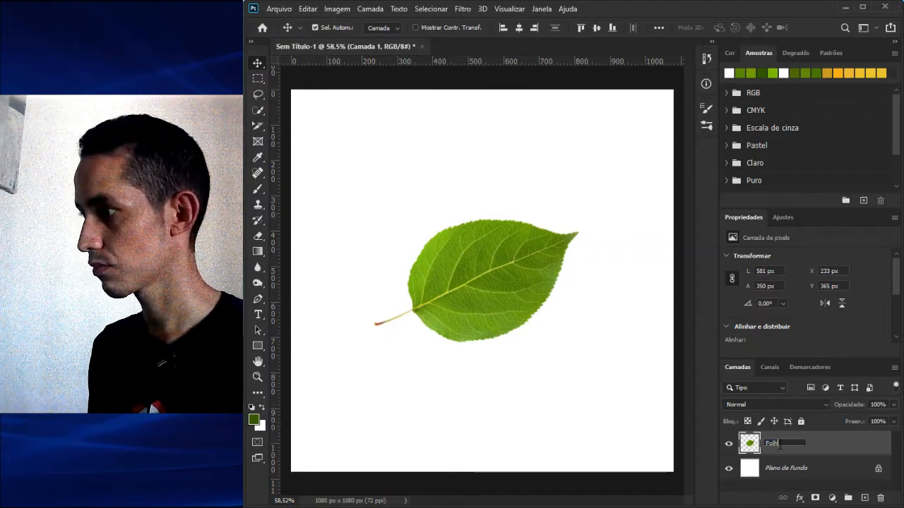
{"action": "type", "text": "a"}
{"action": "key", "text": "Return"}
- Add a solid colour fill layer above the background in green 4e7f01 sampled from the leaf
{"action": "left_click", "coordinate": [782, 475]}
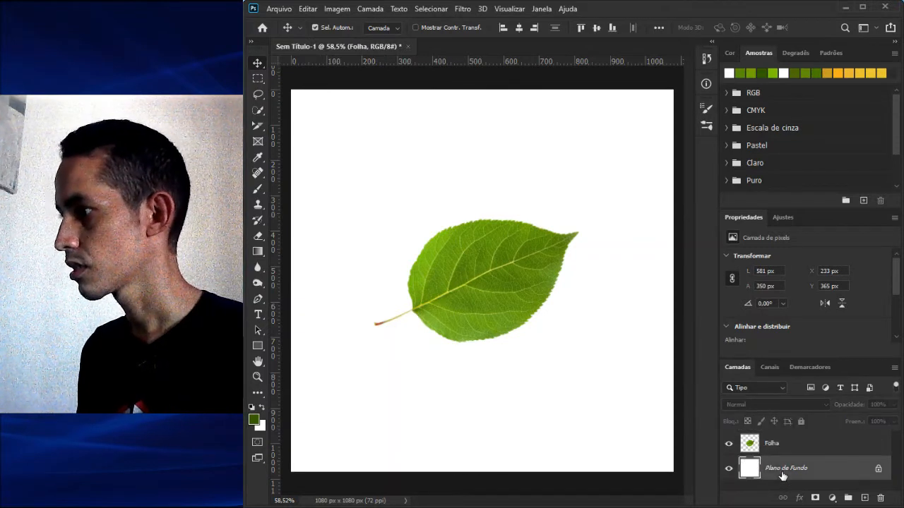
{"action": "left_click", "coordinate": [832, 498]}
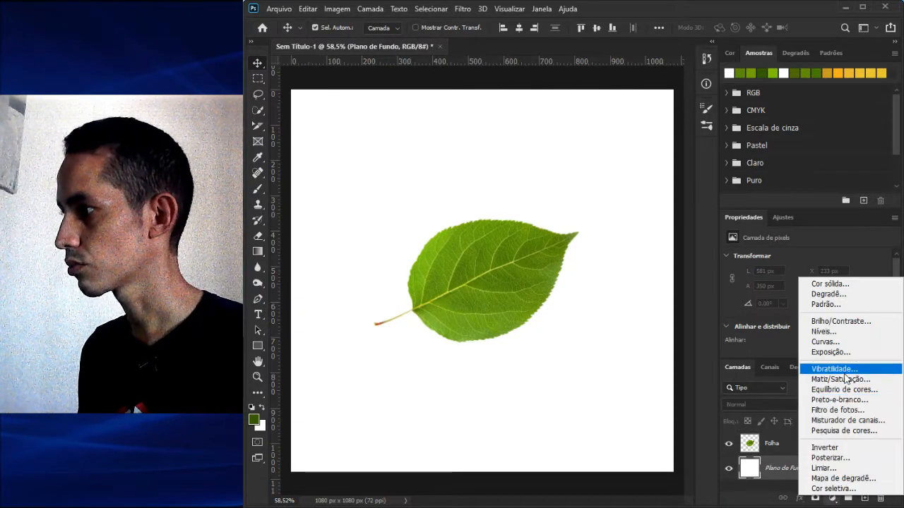
{"action": "left_click", "coordinate": [830, 284]}
{"action": "left_click", "coordinate": [488, 259]}
{"action": "left_click", "coordinate": [489, 255]}
{"action": "left_click", "coordinate": [490, 256]}
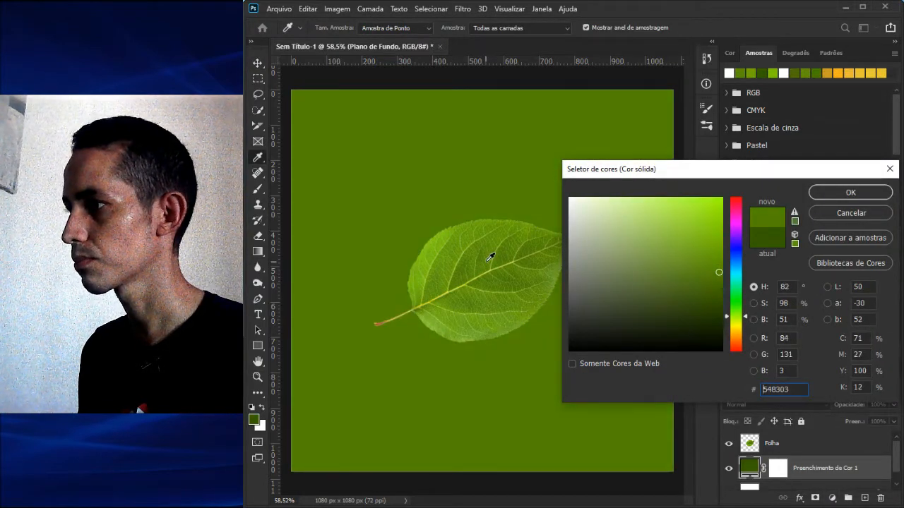
{"action": "left_click", "coordinate": [490, 257]}
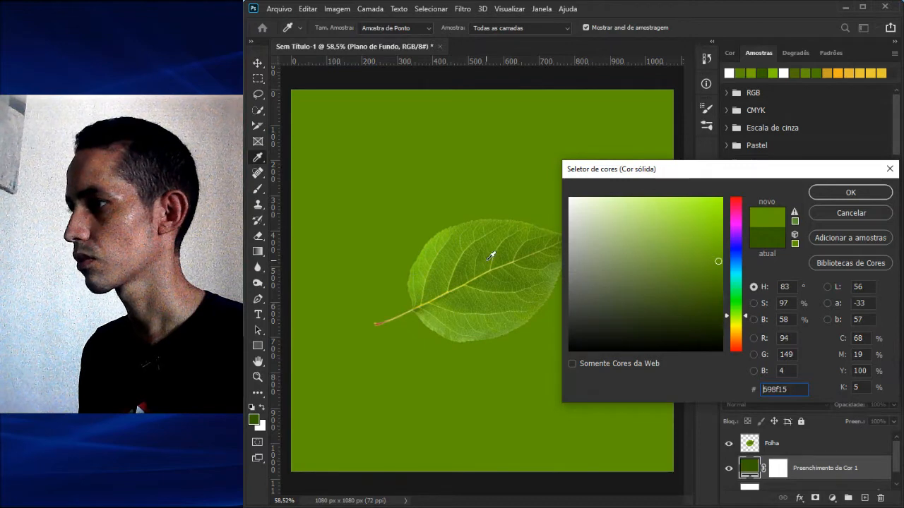
{"action": "left_click", "coordinate": [488, 257]}
{"action": "left_click", "coordinate": [487, 258]}
{"action": "left_click", "coordinate": [490, 257]}
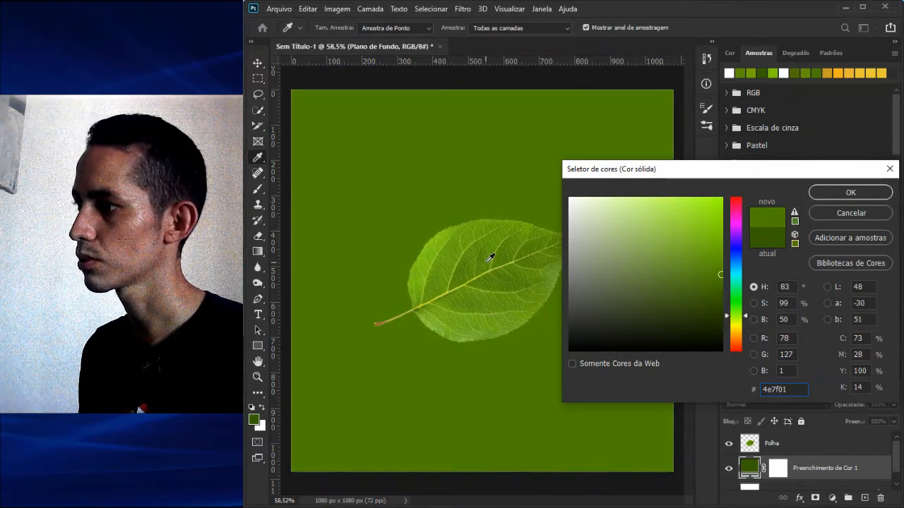
{"action": "left_click", "coordinate": [827, 194]}
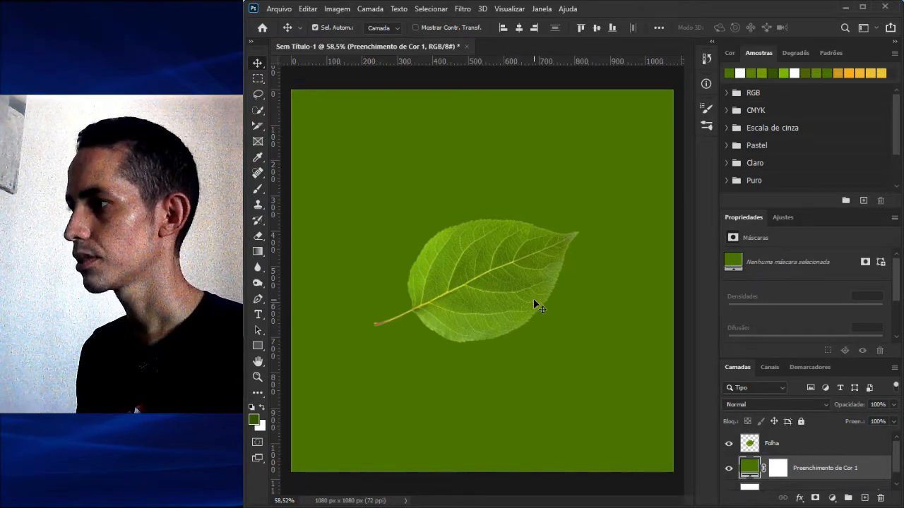
- Convert the Folha layer into a smart object
{"action": "scroll", "coordinate": [474, 250], "scroll_direction": "down", "scroll_amount": 1}
{"action": "scroll", "coordinate": [473, 250], "scroll_direction": "up", "scroll_amount": 1}
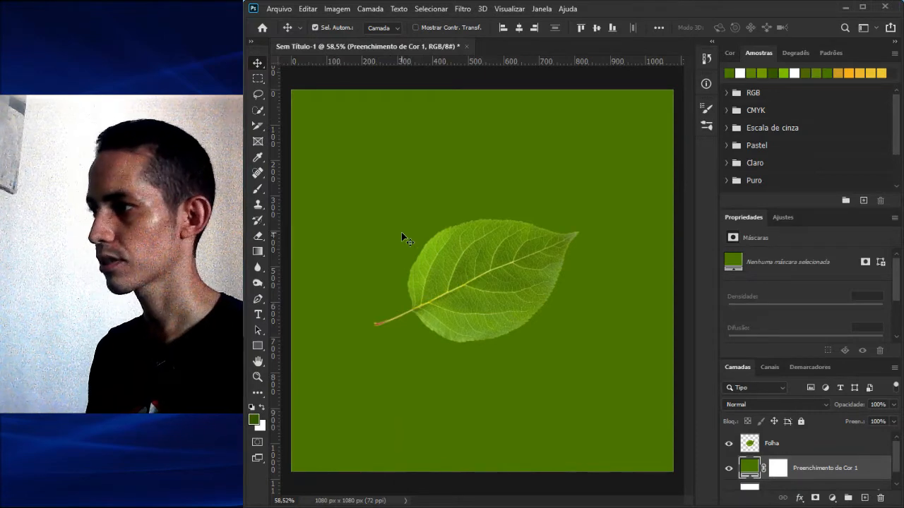
{"action": "right_click", "coordinate": [793, 446]}
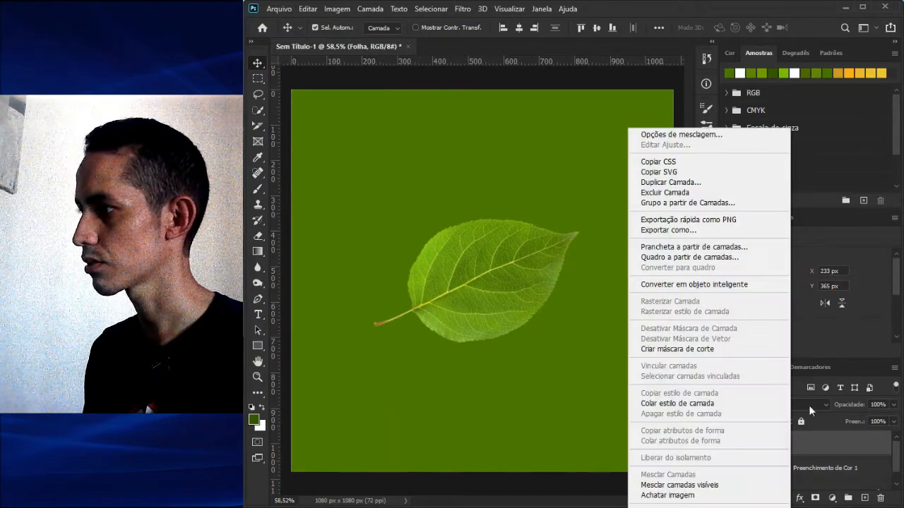
{"action": "left_click", "coordinate": [699, 284]}
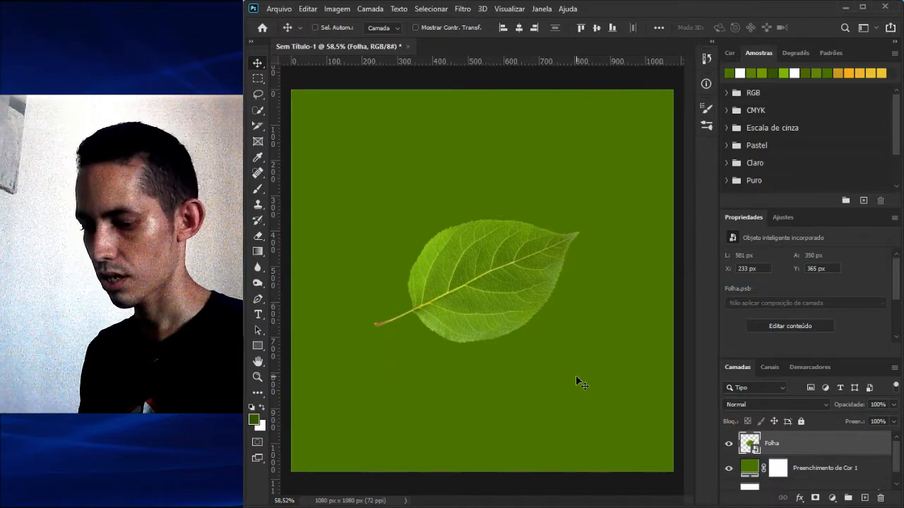
- Scale the leaf up proportionally to about 1561 × 940 px
{"action": "key", "text": "ctrl+t"}
{"action": "left_click_drag", "start_coordinate": [475, 217], "coordinate": [511, 113]}
{"action": "key", "text": "Return"}
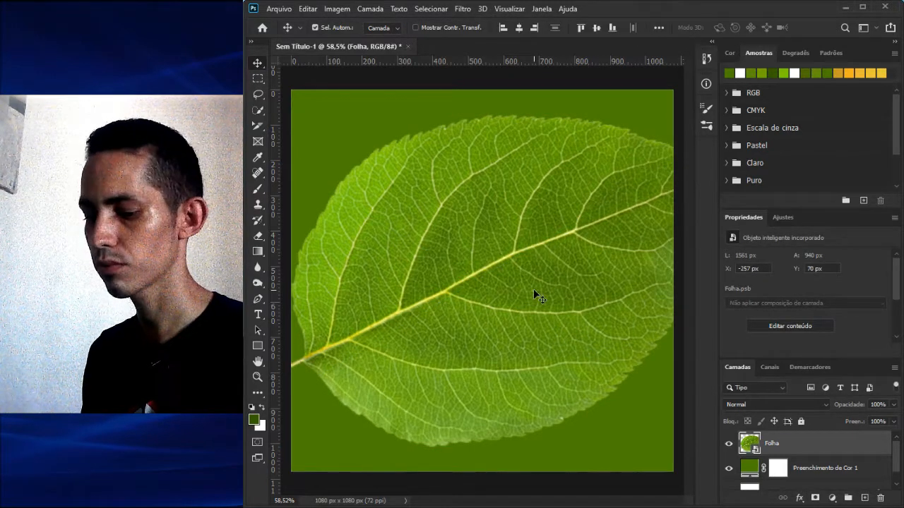
- Scale the leaf down proportionally to about 627 × 378 px
{"action": "key", "text": "ctrl+t"}
{"action": "left_click_drag", "start_coordinate": [476, 115], "coordinate": [484, 214]}
{"action": "key", "text": "Return"}
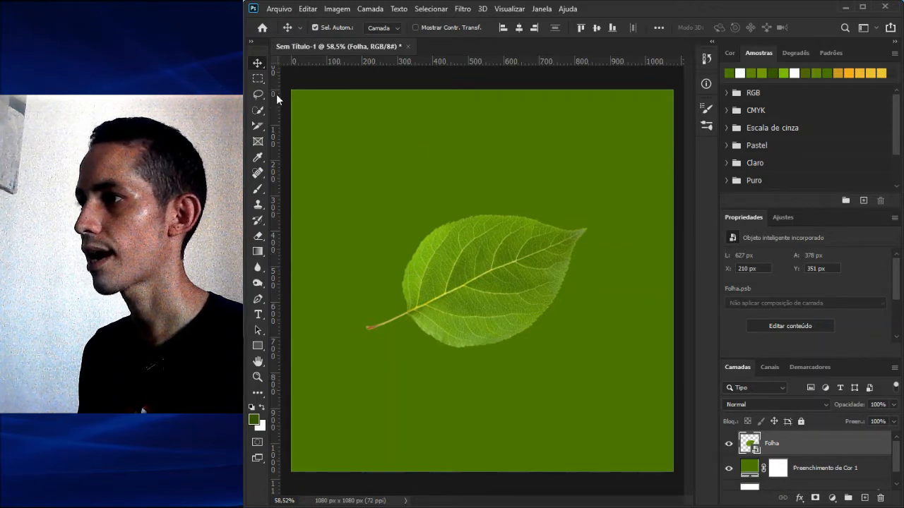
- Add a new layer above Folha and set the Brush tip's angle to 0° and roundness to 100%
{"action": "left_click", "coordinate": [258, 110]}
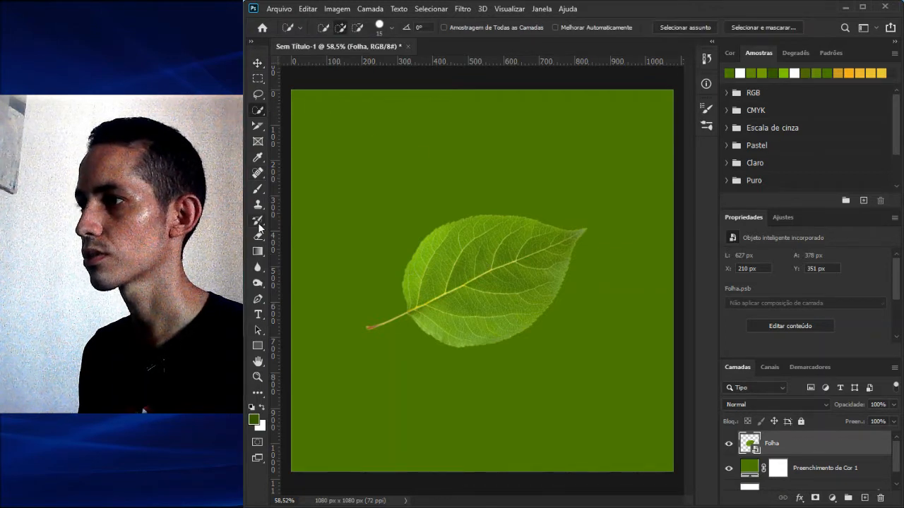
{"action": "left_click", "coordinate": [258, 188]}
{"action": "left_click", "coordinate": [864, 499]}
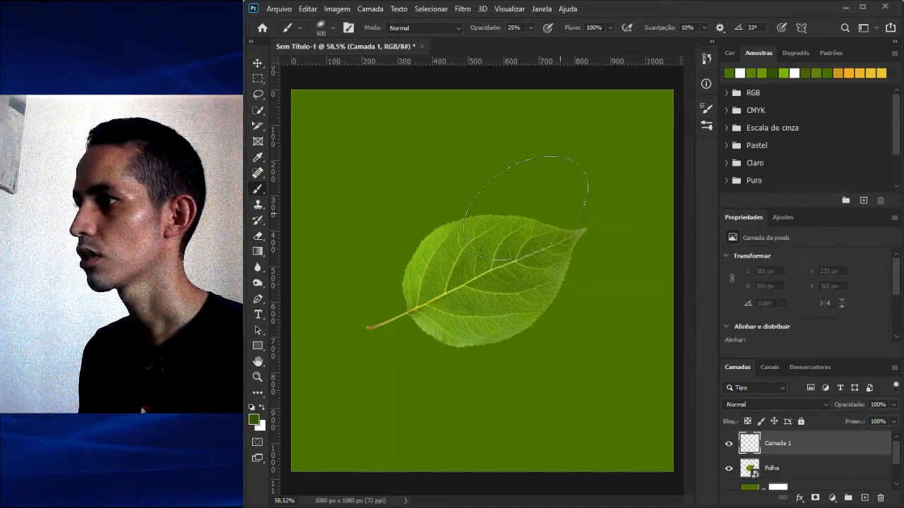
{"action": "left_click", "coordinate": [707, 108]}
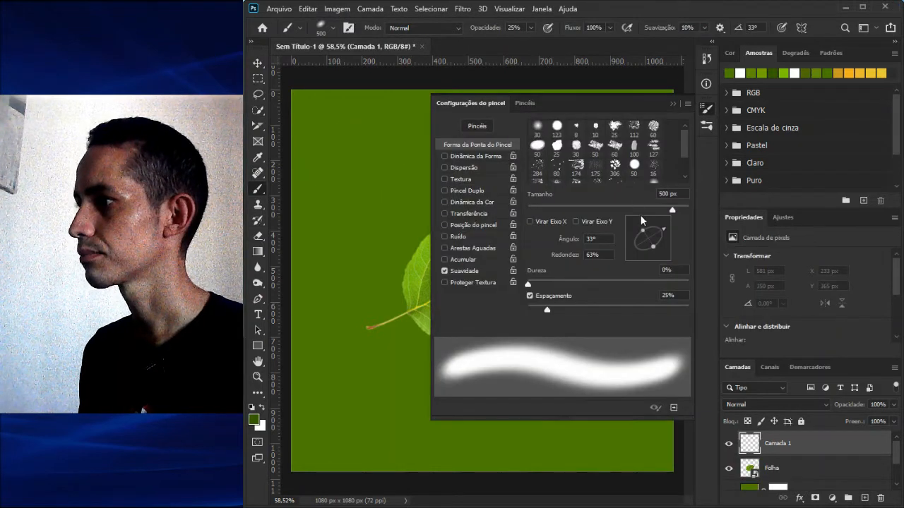
{"action": "left_click", "coordinate": [604, 240]}
{"action": "type", "text": "0"}
{"action": "key", "text": "Tab"}
{"action": "type", "text": "100"}
{"action": "key", "text": "Return"}
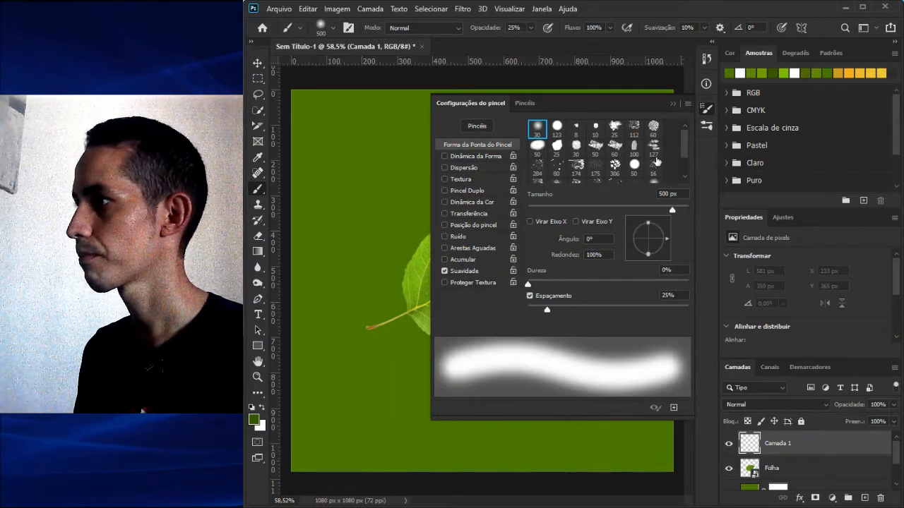
{"action": "left_click", "coordinate": [705, 110]}
- Set the brush to 23 px with 83% hardness and paint a small dark green scribble in the canvas's upper-left corner
{"action": "left_click", "coordinate": [321, 33]}
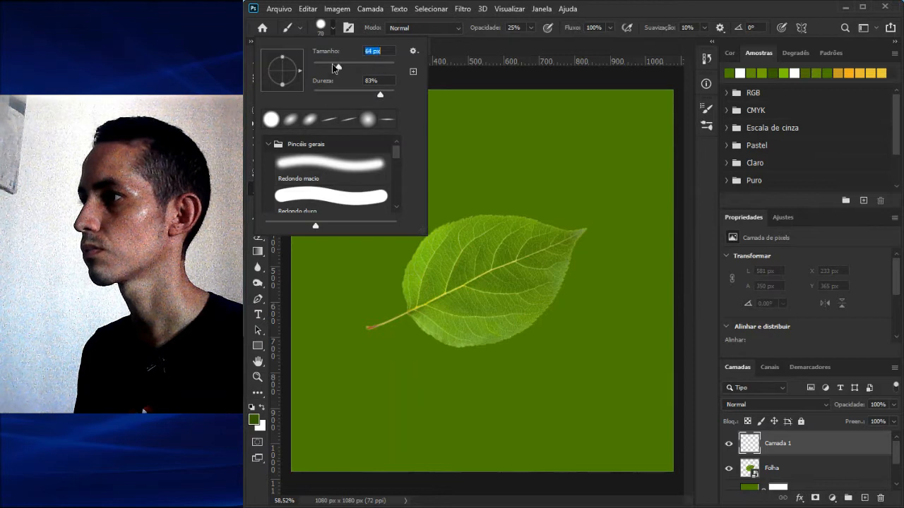
{"action": "key", "text": "Return"}
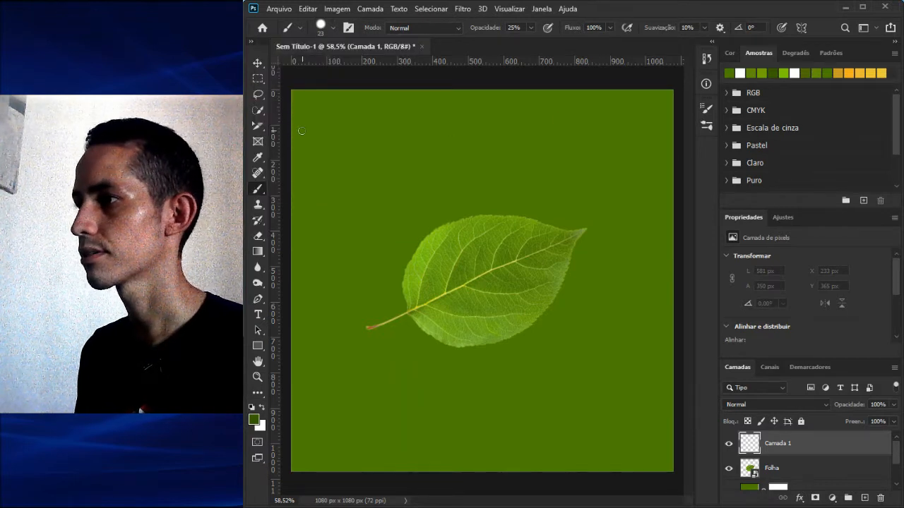
{"action": "left_click_drag", "start_coordinate": [335, 126], "coordinate": [338, 129]}
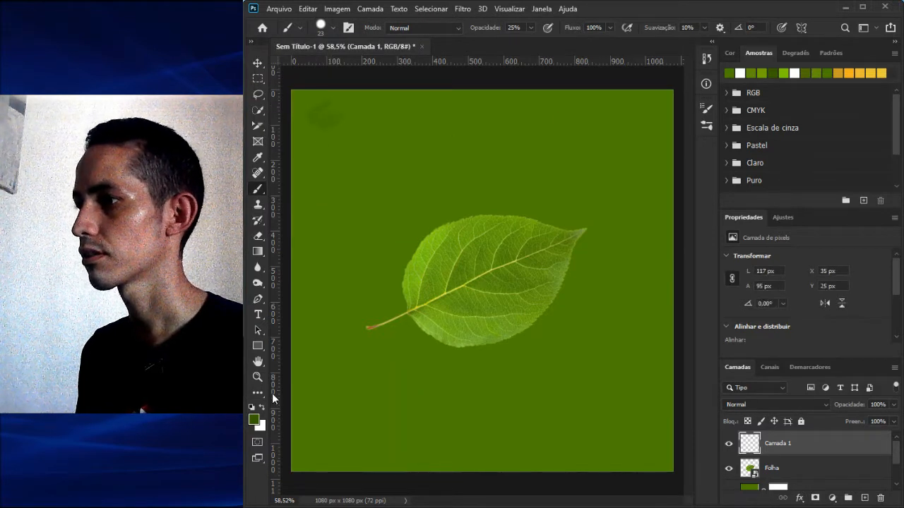
- Set the foreground colour to eeeeee and brush a short scribble in each of the four canvas corners
{"action": "left_click", "coordinate": [254, 422]}
{"action": "type", "text": "eeeeee"}
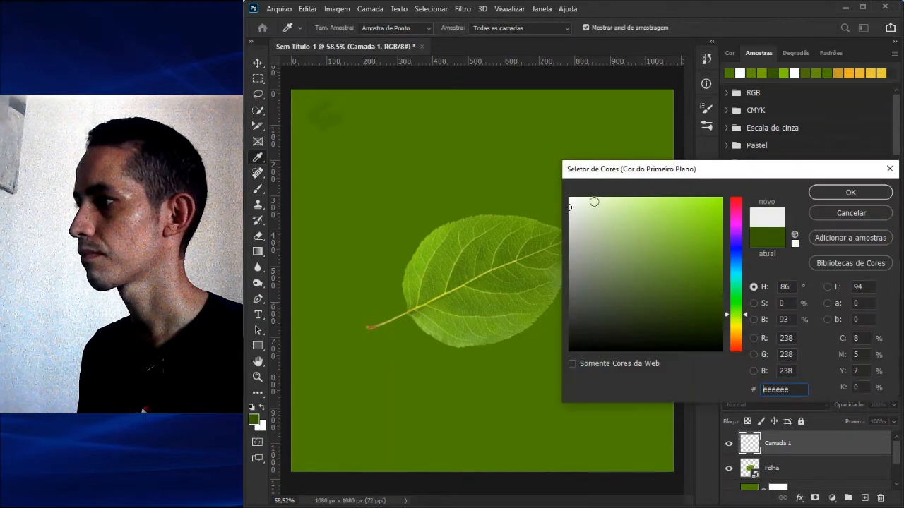
{"action": "left_click", "coordinate": [817, 197]}
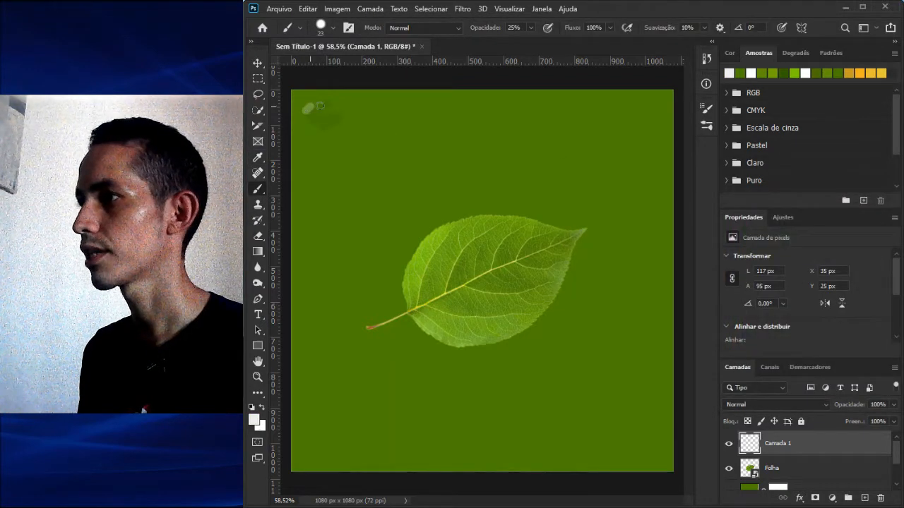
{"action": "left_click_drag", "start_coordinate": [320, 106], "coordinate": [347, 121]}
{"action": "mouse_move", "coordinate": [653, 112]}
{"action": "left_mouse_down"}
{"action": "mouse_move", "coordinate": [602, 106]}
{"action": "mouse_move", "coordinate": [618, 128]}
{"action": "left_mouse_up"}
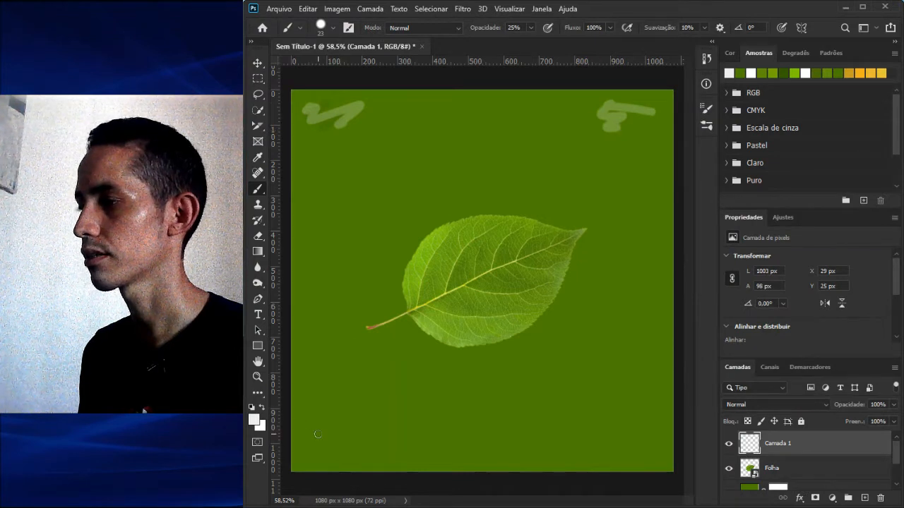
{"action": "mouse_move", "coordinate": [315, 442]}
{"action": "left_mouse_down"}
{"action": "mouse_move", "coordinate": [334, 439]}
{"action": "mouse_move", "coordinate": [348, 457]}
{"action": "mouse_move", "coordinate": [361, 450]}
{"action": "left_mouse_up"}
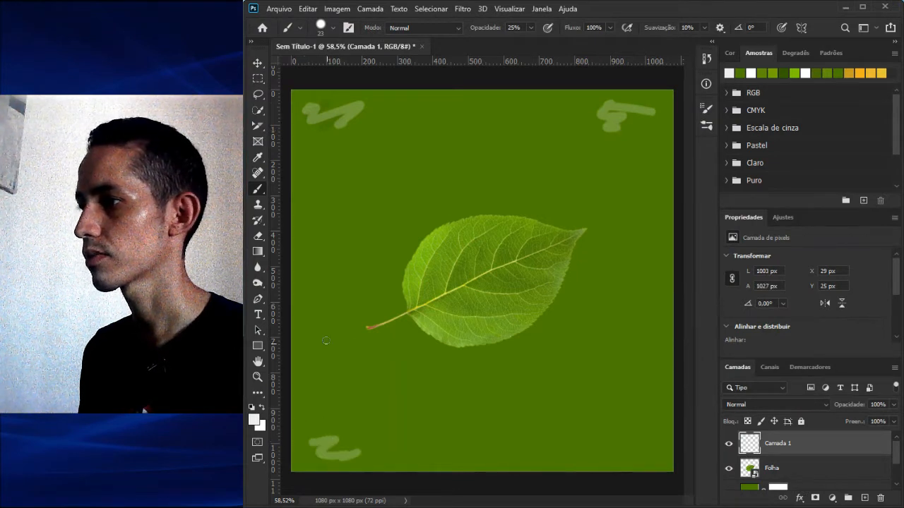
{"action": "mouse_move", "coordinate": [608, 452]}
{"action": "left_mouse_down"}
{"action": "mouse_move", "coordinate": [641, 456]}
{"action": "mouse_move", "coordinate": [625, 425]}
{"action": "left_mouse_up"}
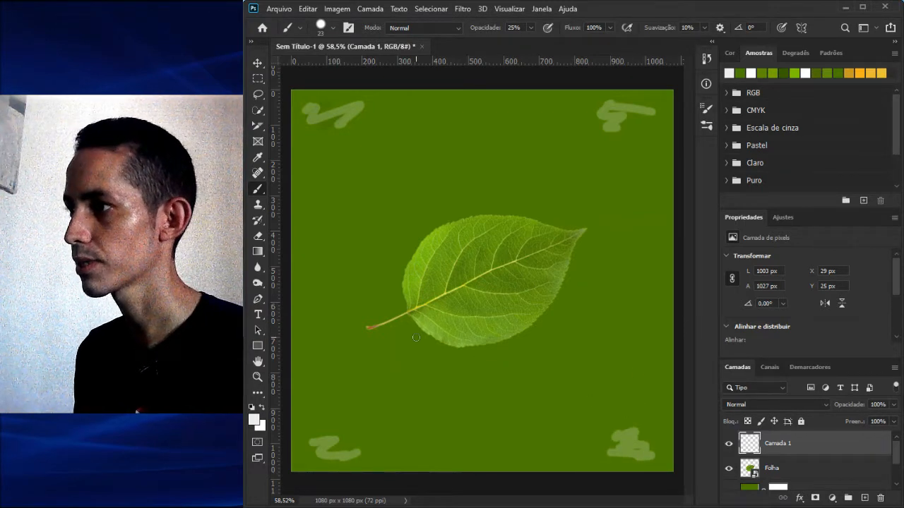
- Delete the layer that holds the corner scribbles
{"action": "key", "text": "v"}
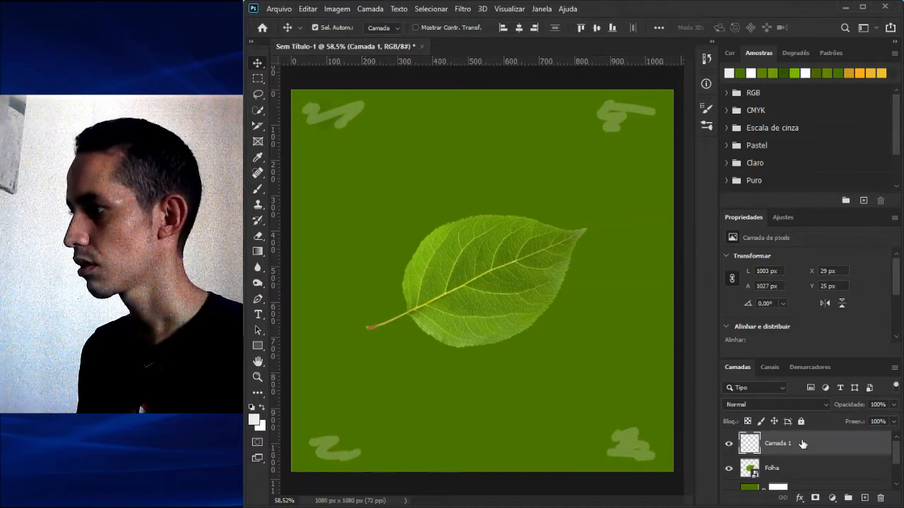
{"action": "key", "text": "Delete"}
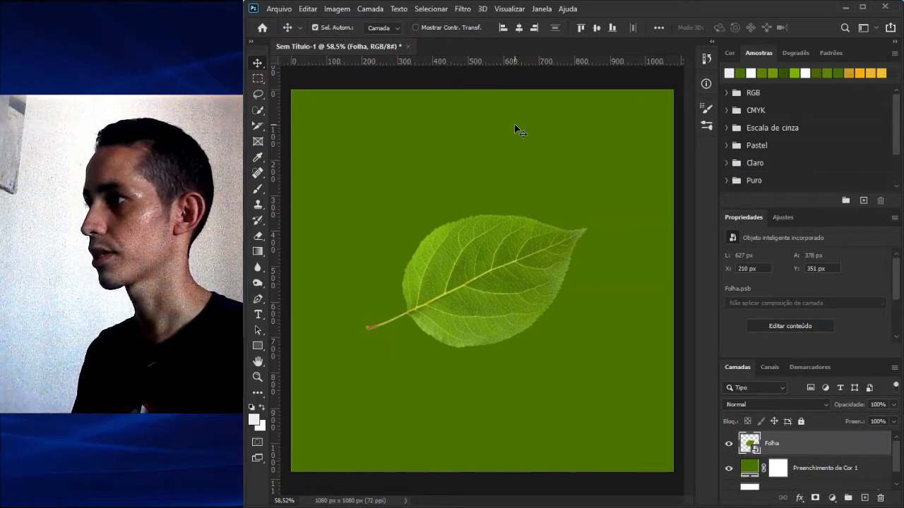
{"action": "left_click", "coordinate": [515, 9]}
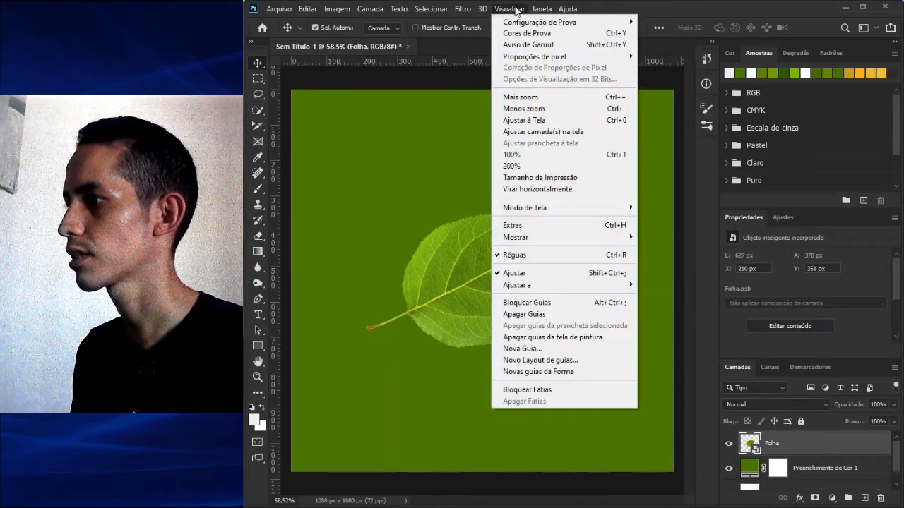
{"action": "left_click", "coordinate": [552, 360]}
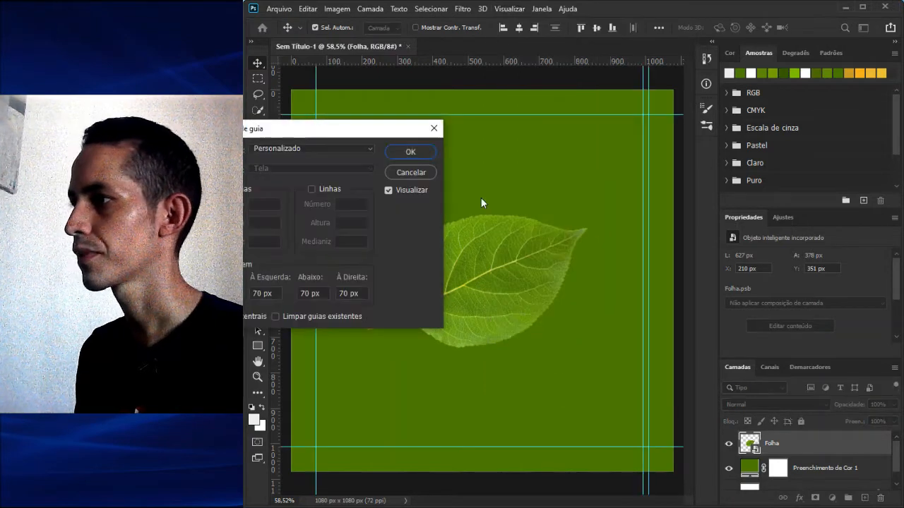
{"action": "left_click", "coordinate": [411, 173]}
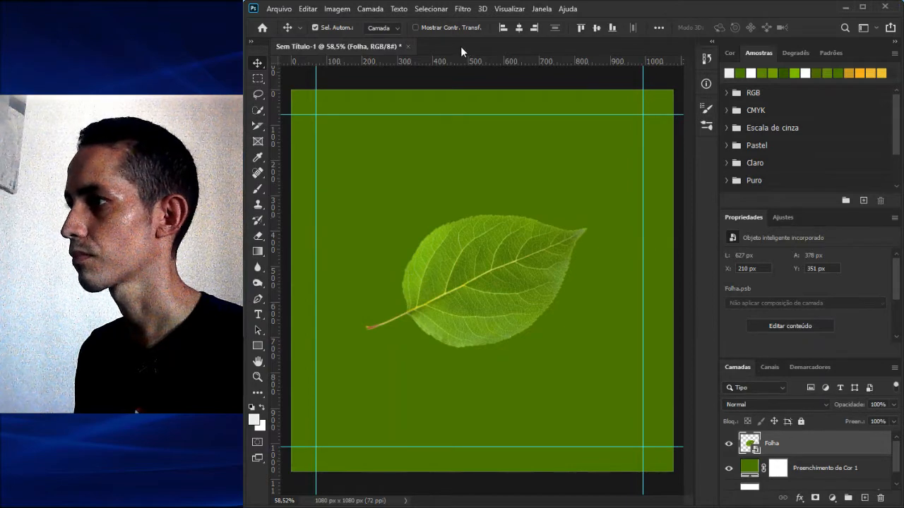
{"action": "key", "text": "ctrl+h"}
- Create a new guide layout with columns off and 70 px margins, and remove the extra vertical guide near the canvas's right edge
{"action": "left_click", "coordinate": [509, 8]}
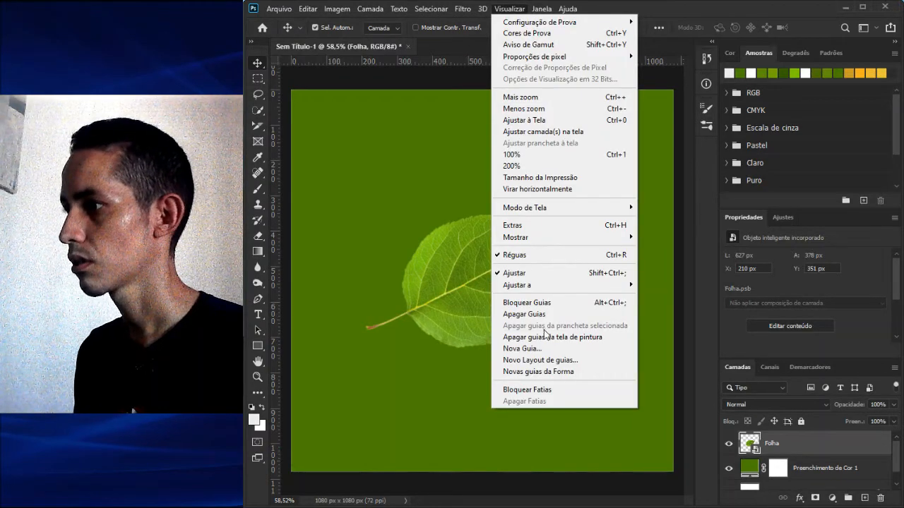
{"action": "left_click", "coordinate": [553, 358]}
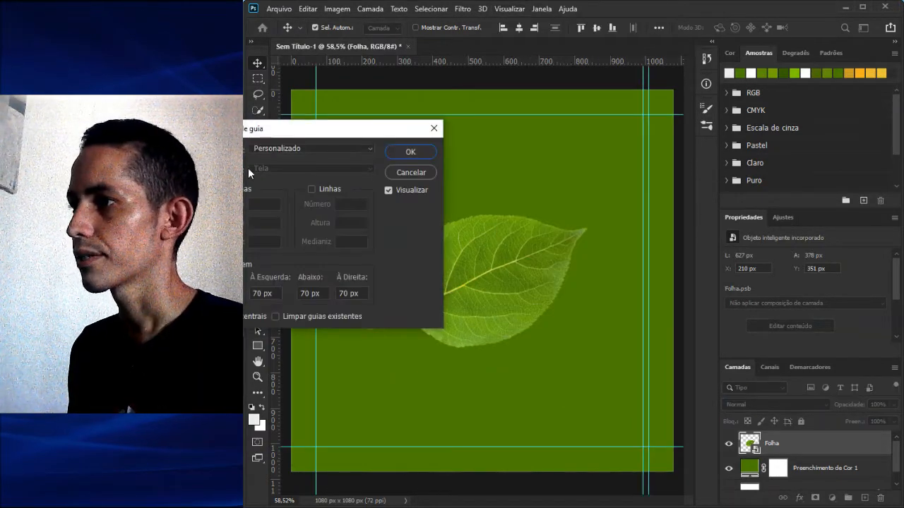
{"action": "left_click", "coordinate": [216, 190]}
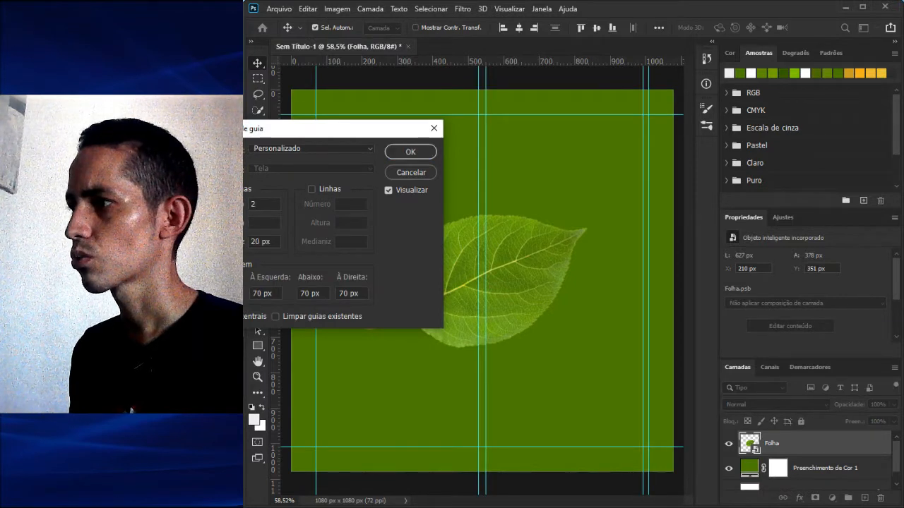
{"action": "left_click", "coordinate": [216, 189]}
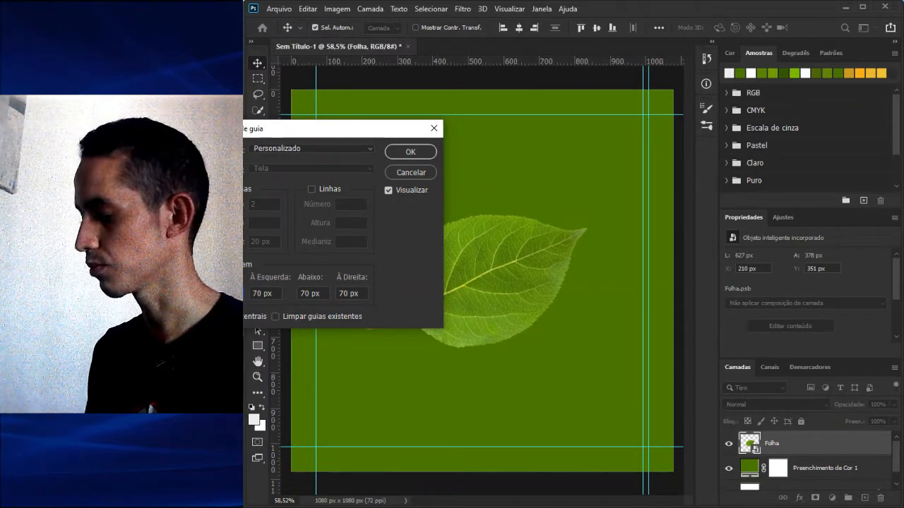
{"action": "type", "text": "80"}
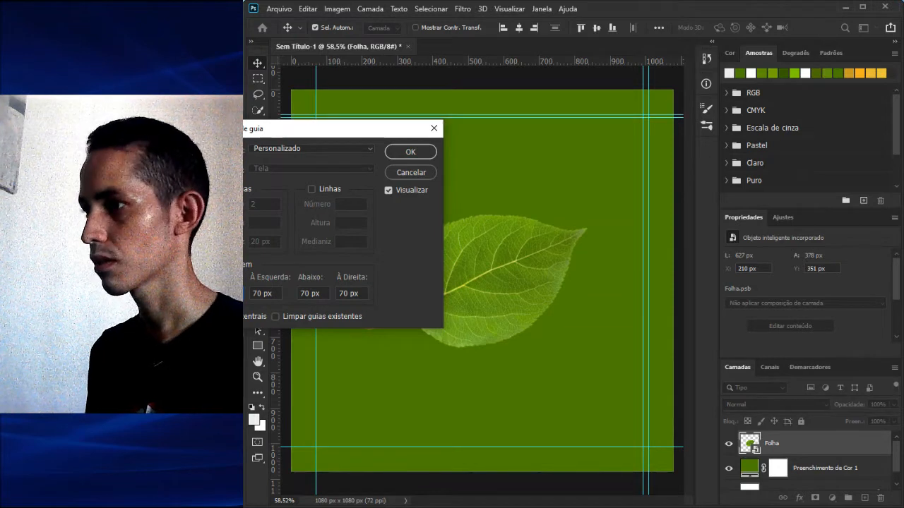
{"action": "key", "text": "Tab"}
{"action": "key", "text": "Tab"}
{"action": "key", "text": "Tab"}
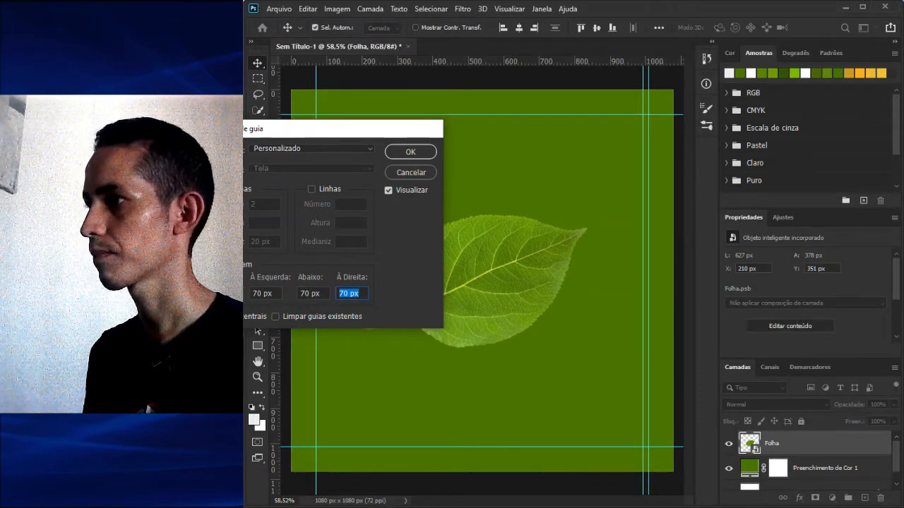
{"action": "key", "text": "Return"}
{"action": "left_click", "coordinate": [654, 238]}
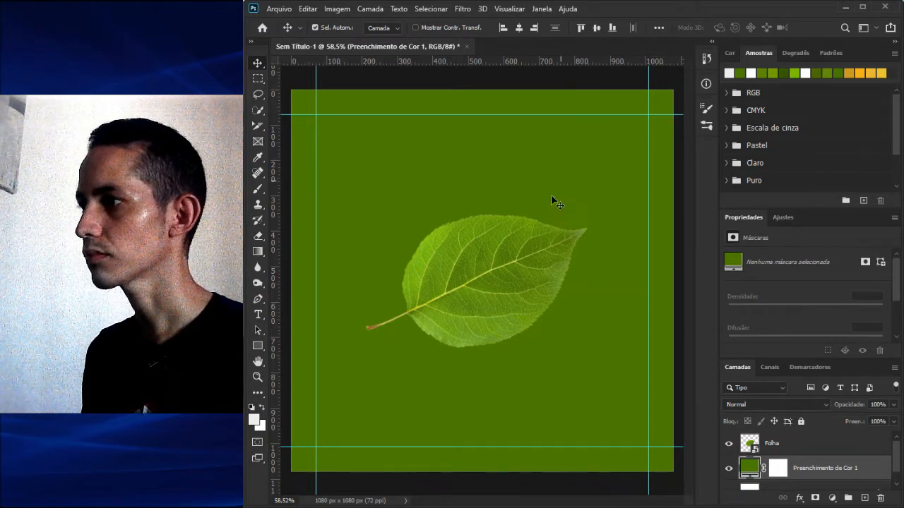
- Transform the Folha leaf, pulling its upper corners inward and compressing its height for a flatter perspective
{"action": "left_click", "coordinate": [499, 279]}
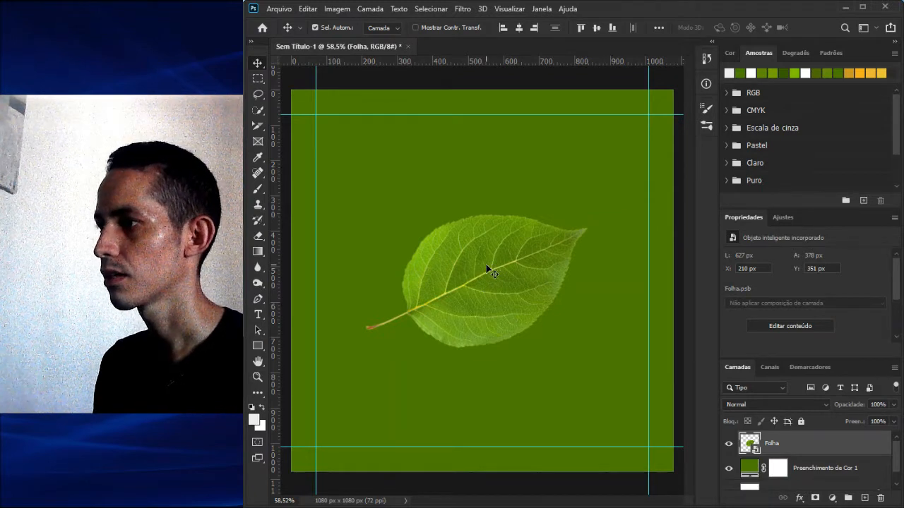
{"action": "key", "text": "ctrl+t"}
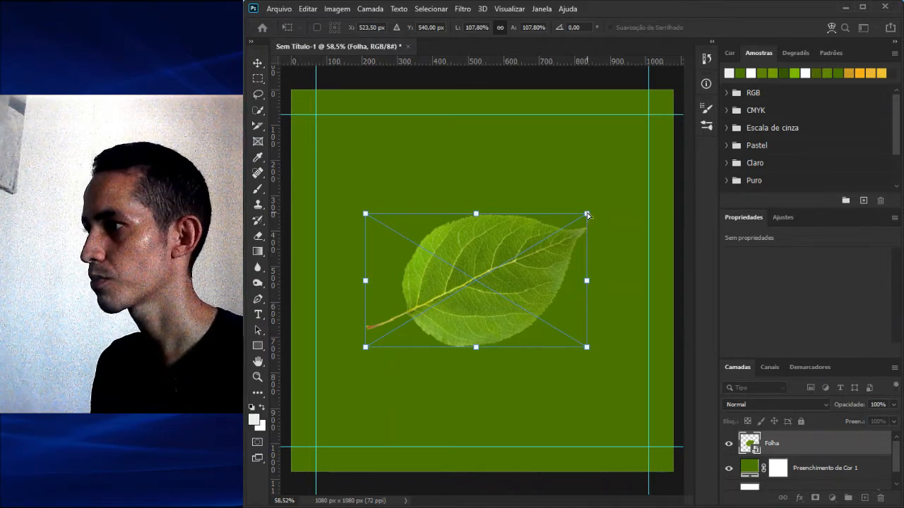
{"action": "left_click_drag", "start_coordinate": [587, 214], "coordinate": [578, 225]}
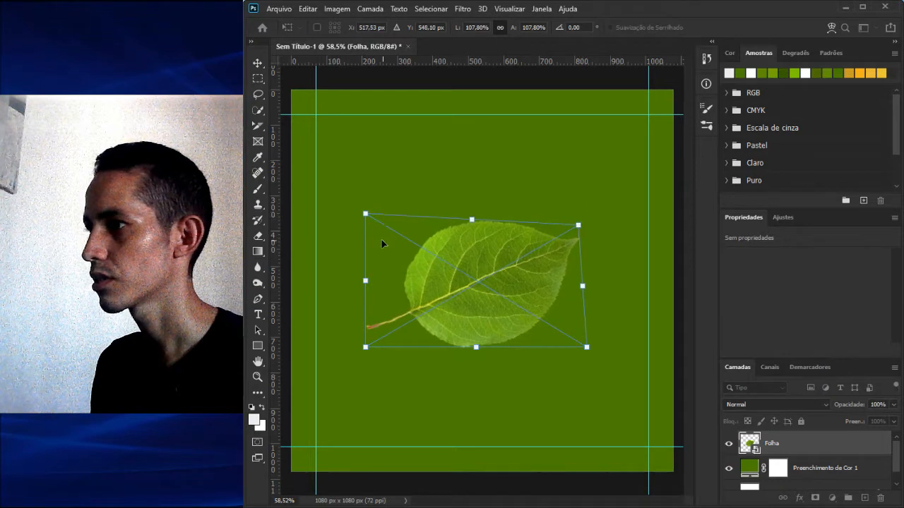
{"action": "left_click_drag", "start_coordinate": [368, 215], "coordinate": [368, 226]}
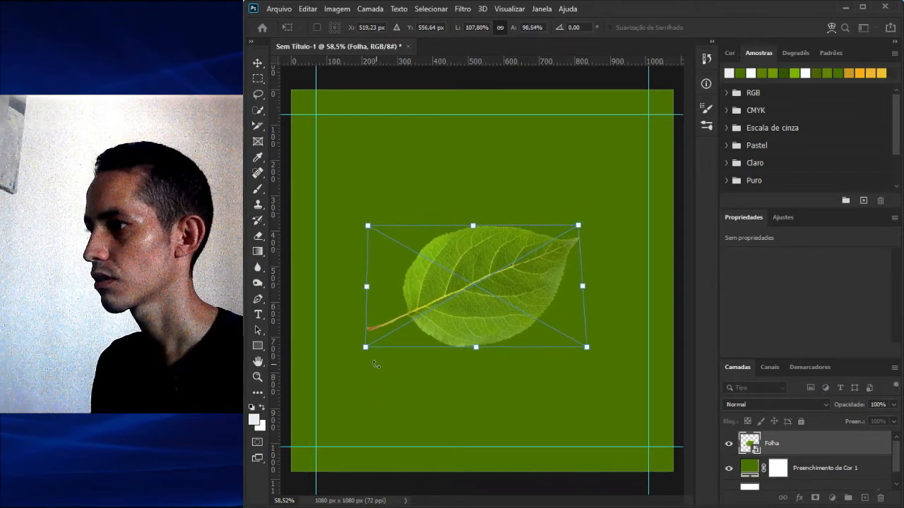
{"action": "left_click_drag", "start_coordinate": [367, 350], "coordinate": [363, 351]}
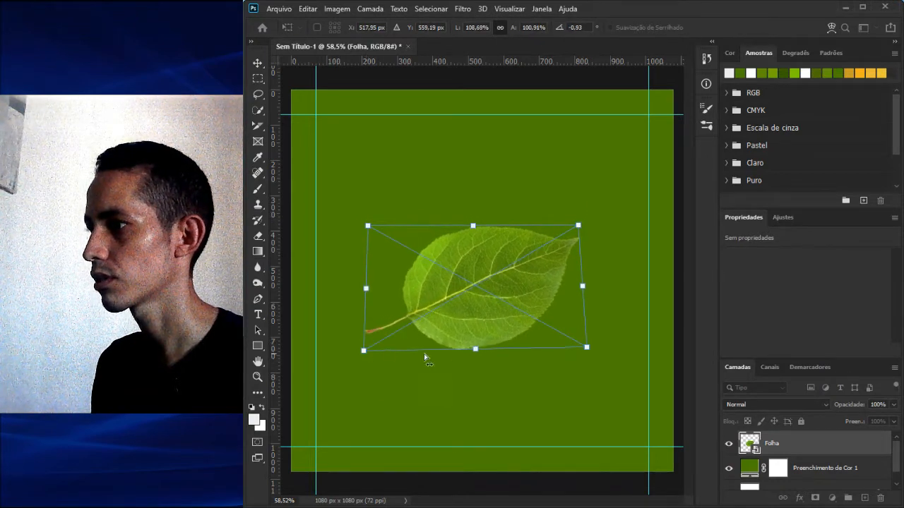
{"action": "left_click_drag", "start_coordinate": [474, 348], "coordinate": [475, 322]}
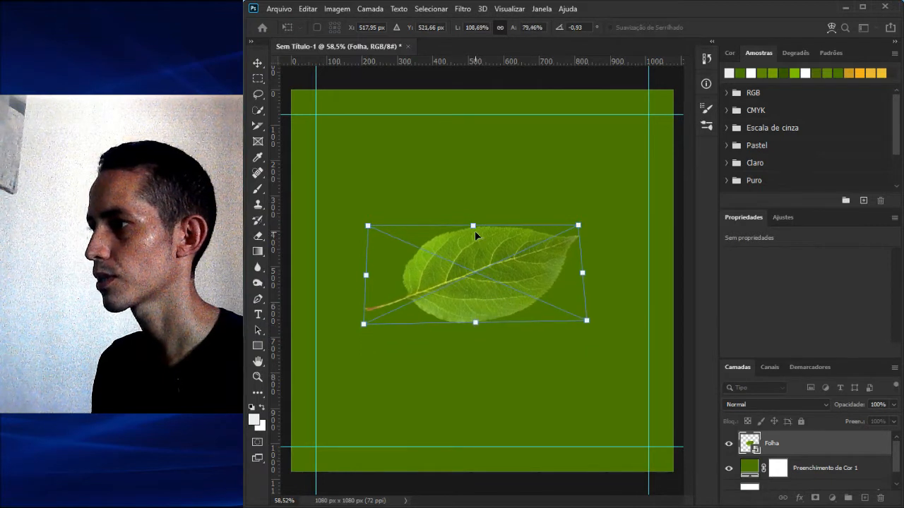
{"action": "left_click_drag", "start_coordinate": [472, 228], "coordinate": [472, 235]}
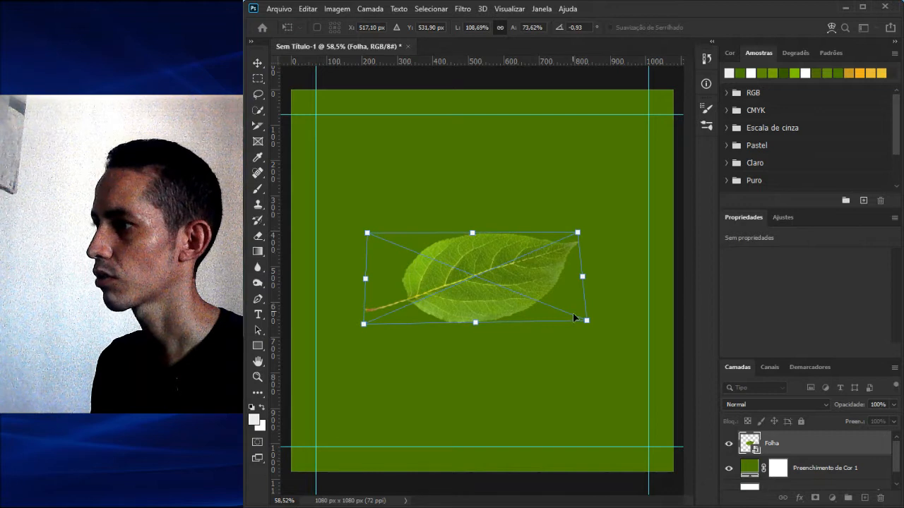
- Refine the leaf's perspective distortion by shifting its lower corners, upper-right corner and horizontal edges, and apply the transformation
{"action": "left_click_drag", "start_coordinate": [585, 325], "coordinate": [589, 327]}
{"action": "left_click_drag", "start_coordinate": [360, 327], "coordinate": [379, 343]}
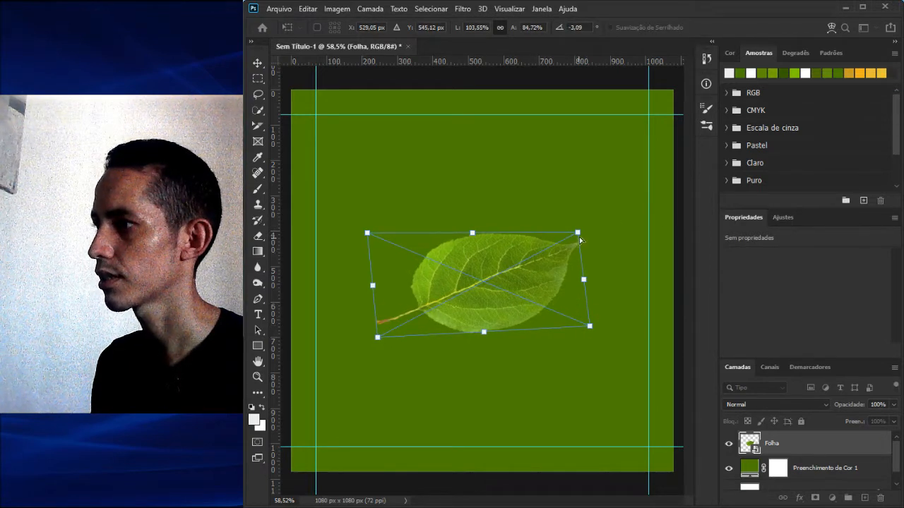
{"action": "left_click_drag", "start_coordinate": [578, 233], "coordinate": [572, 232]}
{"action": "left_click_drag", "start_coordinate": [468, 232], "coordinate": [468, 240]}
{"action": "left_click_drag", "start_coordinate": [590, 327], "coordinate": [580, 325]}
{"action": "mouse_move", "coordinate": [481, 330]}
{"action": "left_mouse_down"}
{"action": "mouse_move", "coordinate": [482, 322]}
{"action": "mouse_move", "coordinate": [482, 345]}
{"action": "left_mouse_up"}
{"action": "key", "text": "Return"}
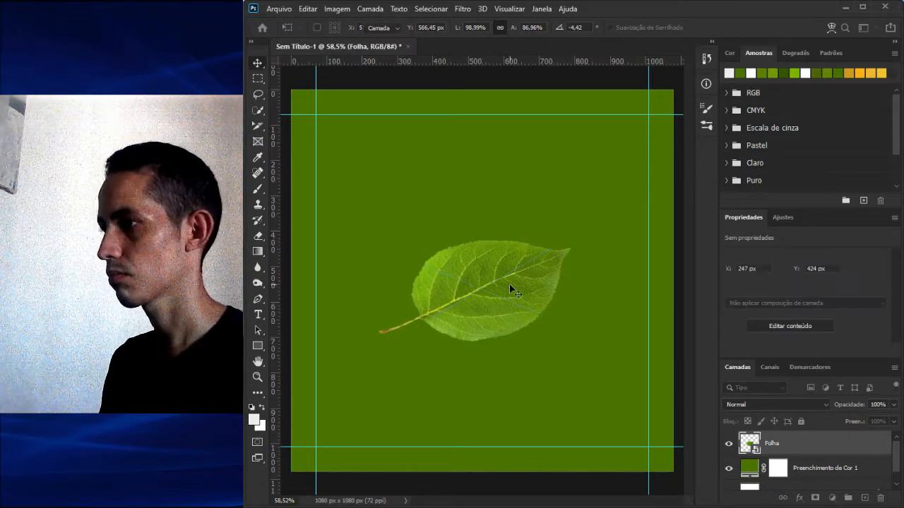
- Rotate the distorted leaf slightly clockwise and apply the transformation
{"action": "left_click", "coordinate": [516, 305]}
{"action": "key", "text": "ctrl+t"}
{"action": "left_click_drag", "start_coordinate": [590, 271], "coordinate": [606, 289]}
{"action": "key", "text": "Return"}
- Reposition the leaf slightly below the canvas centre, at about X 259 px and Y 460 px
{"action": "left_click_drag", "start_coordinate": [486, 282], "coordinate": [493, 284]}
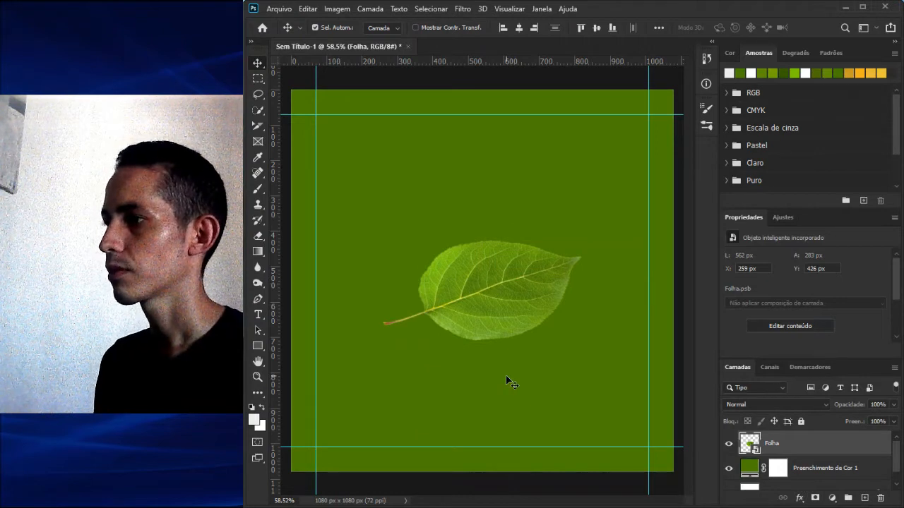
{"action": "left_click_drag", "start_coordinate": [505, 303], "coordinate": [502, 305]}
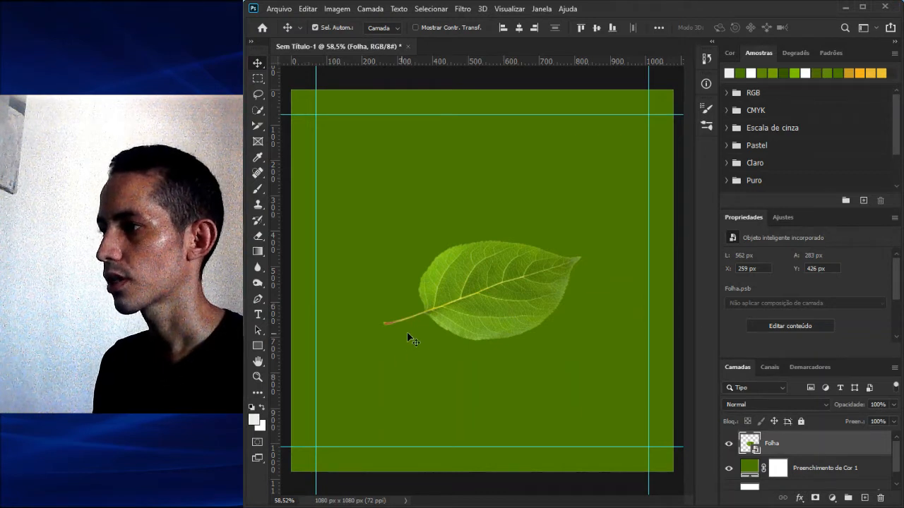
{"action": "left_click_drag", "start_coordinate": [493, 309], "coordinate": [491, 343]}
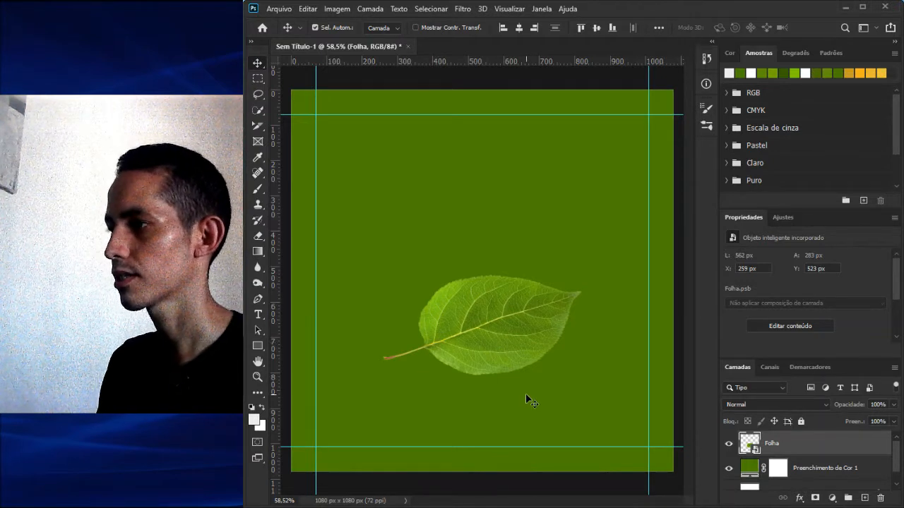
{"action": "left_click_drag", "start_coordinate": [504, 343], "coordinate": [506, 315]}
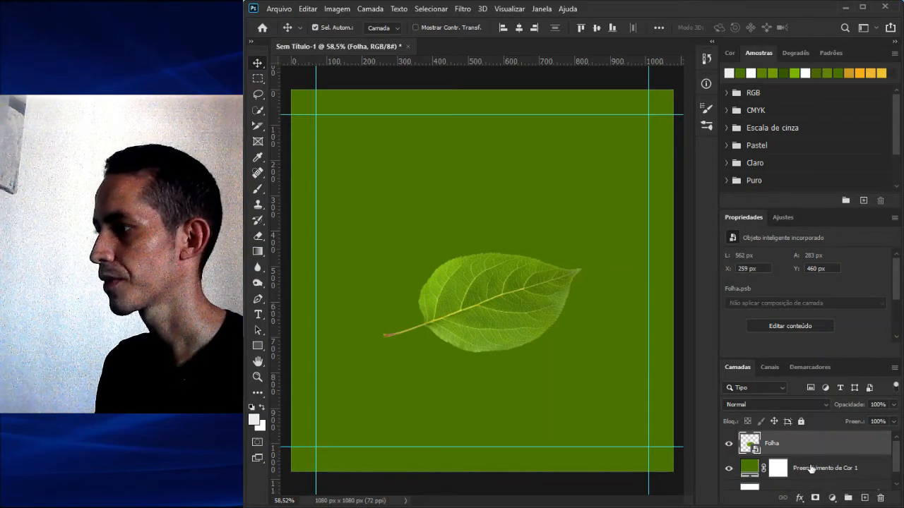
- Add a new layer between Folha and Preenchimento de Cor 1 and name it "Sombra de contato"
{"action": "left_click", "coordinate": [833, 470]}
{"action": "left_click", "coordinate": [864, 497]}
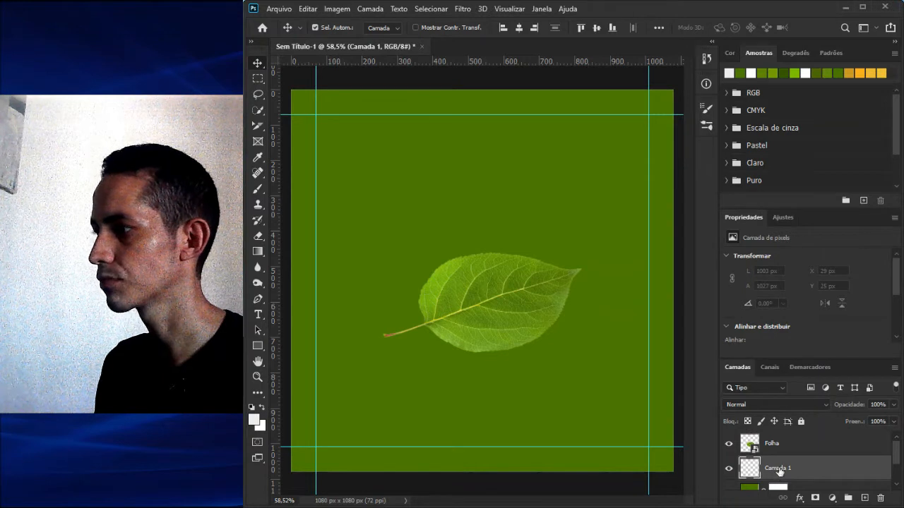
{"action": "double_click", "coordinate": [780, 468]}
{"action": "type", "text": "Sombra"}
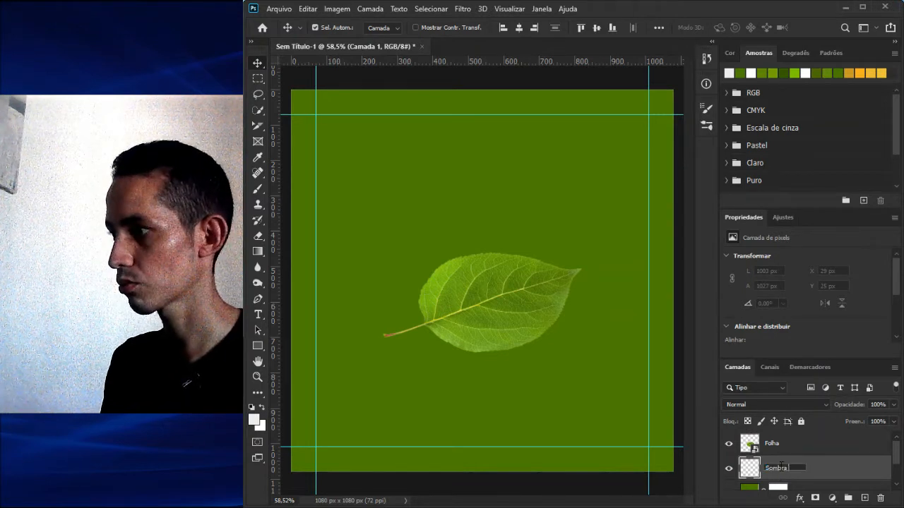
{"action": "type", "text": " de contato"}
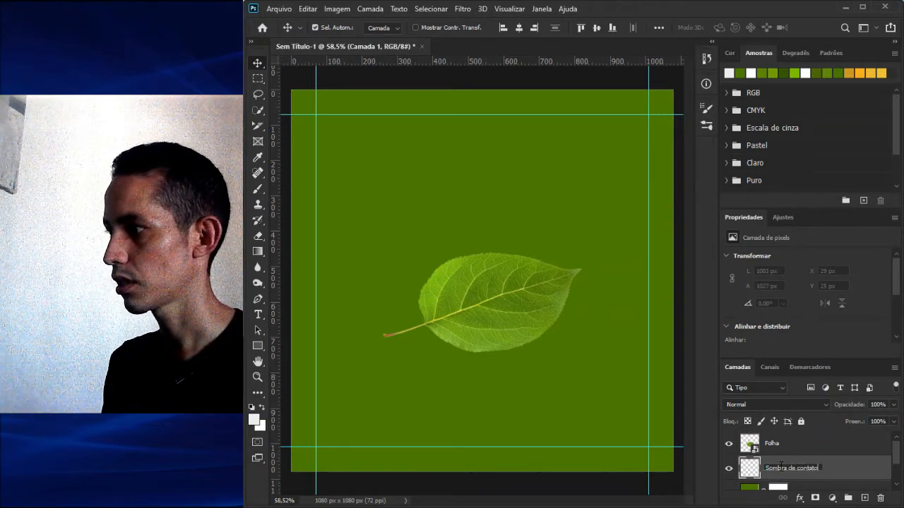
{"action": "key", "text": "Return"}
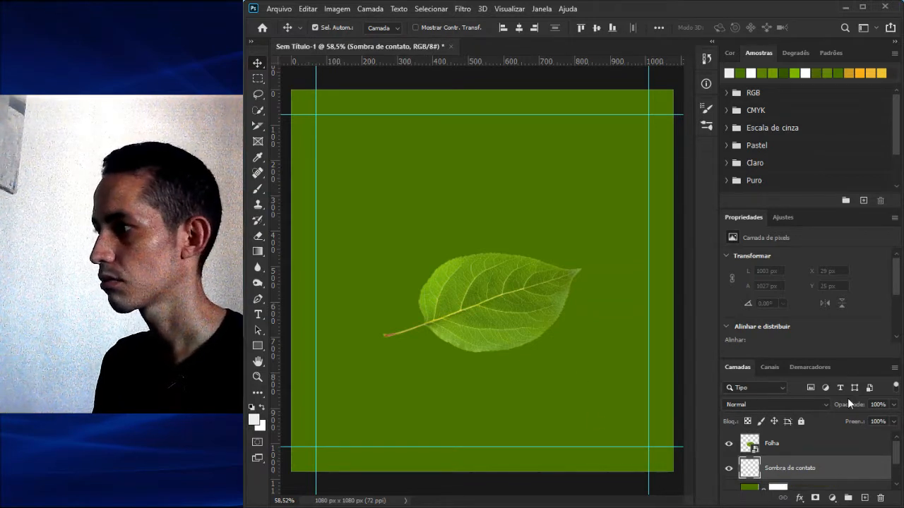
- Choose the recently used soft oval brush and set its tip to 27° angle, 51% roundness and 9% hardness
{"action": "key", "text": "b"}
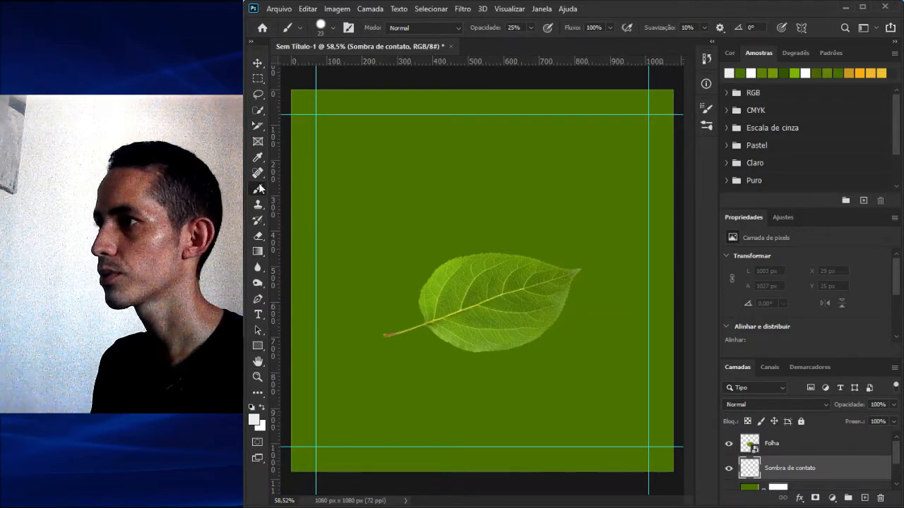
{"action": "left_click", "coordinate": [329, 28]}
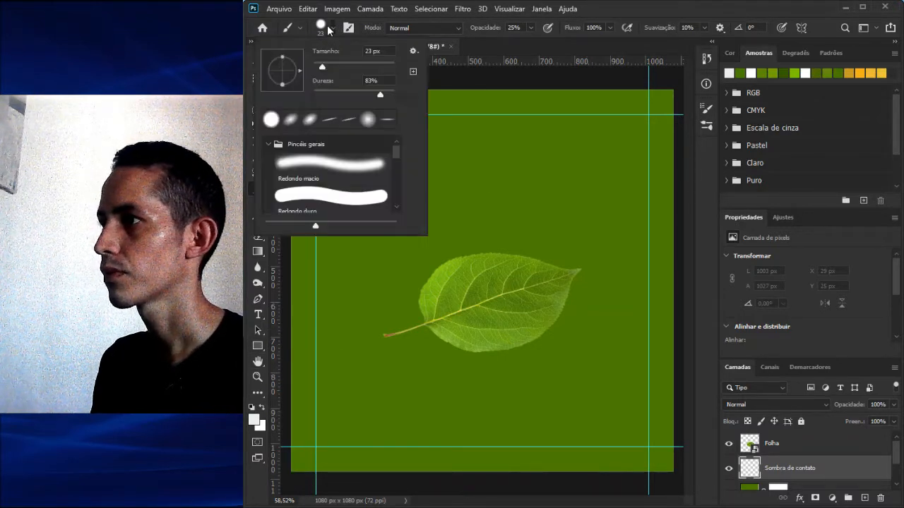
{"action": "left_click", "coordinate": [288, 121]}
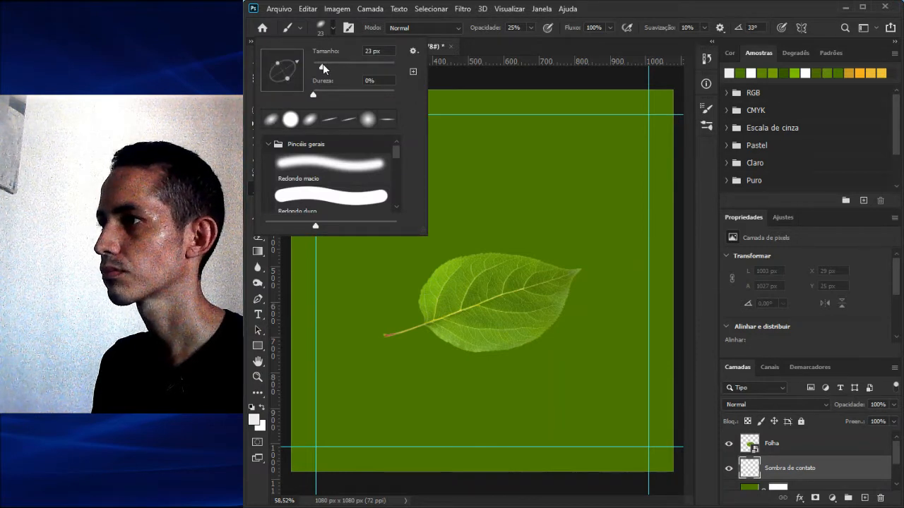
{"action": "left_click", "coordinate": [707, 109]}
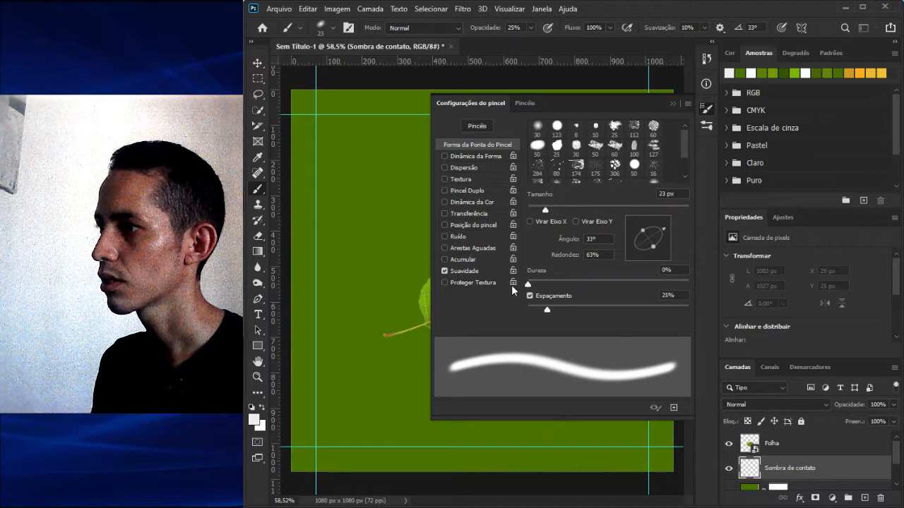
{"action": "left_click_drag", "start_coordinate": [664, 229], "coordinate": [671, 233]}
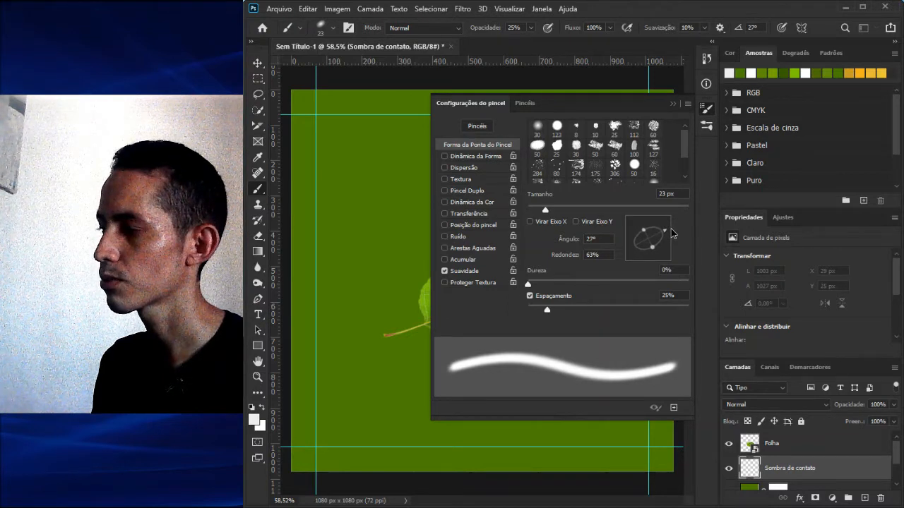
{"action": "left_click_drag", "start_coordinate": [529, 284], "coordinate": [541, 286]}
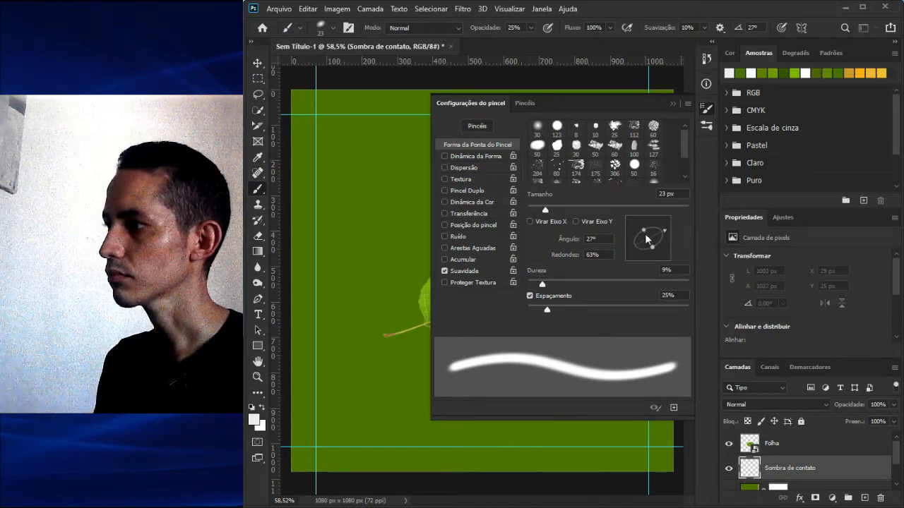
{"action": "left_click_drag", "start_coordinate": [644, 233], "coordinate": [648, 239]}
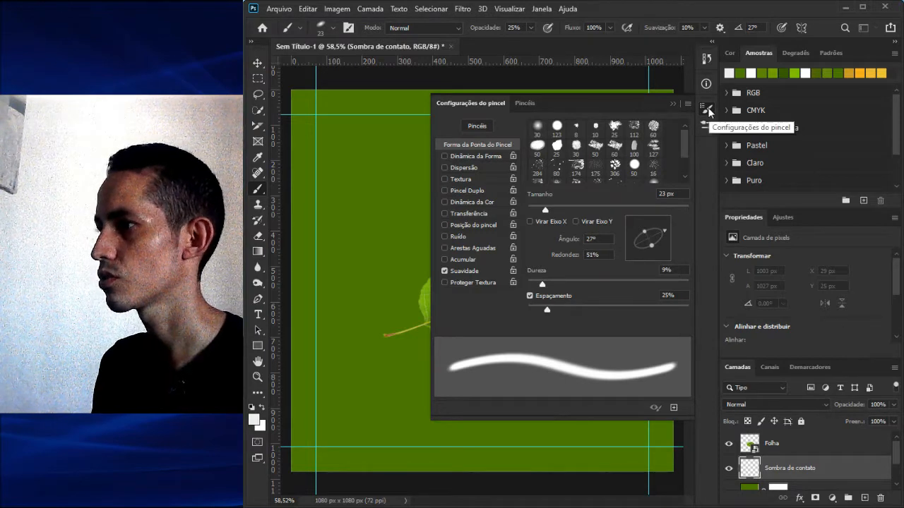
{"action": "left_click", "coordinate": [708, 111]}
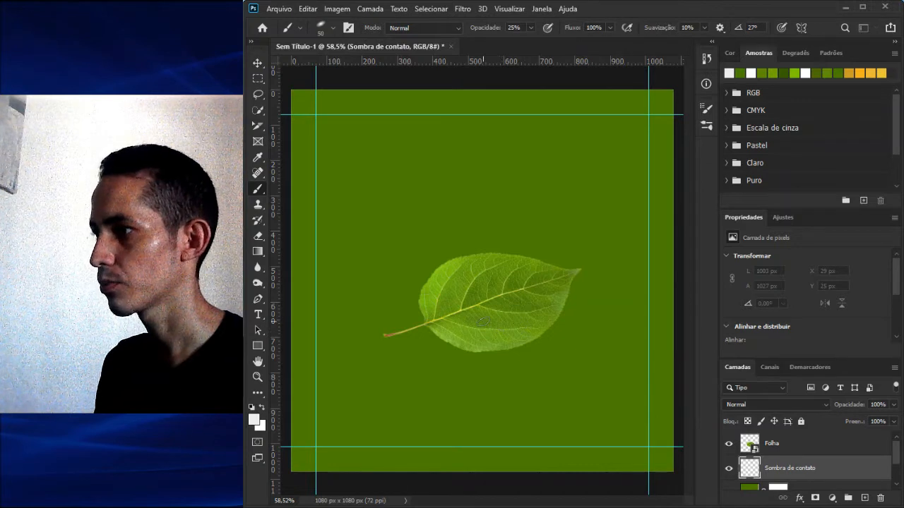
- Enlarge the brush to 500 px and set its tip angle to 18°
{"action": "key", "text": "bracketright"}
{"action": "key", "text": "bracketright"}
{"action": "key", "text": "bracketright"}
{"action": "key", "text": "bracketright"}
{"action": "key", "text": "bracketright"}
{"action": "key", "text": "bracketright"}
{"action": "key", "text": "bracketright"}
{"action": "key", "text": "bracketright"}
{"action": "key", "text": "bracketright"}
{"action": "key", "text": "bracketright"}
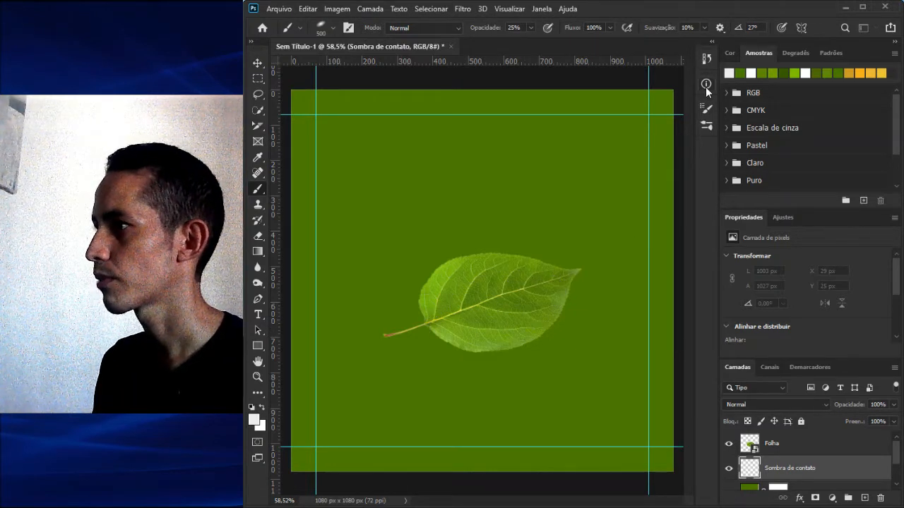
{"action": "left_click", "coordinate": [706, 107]}
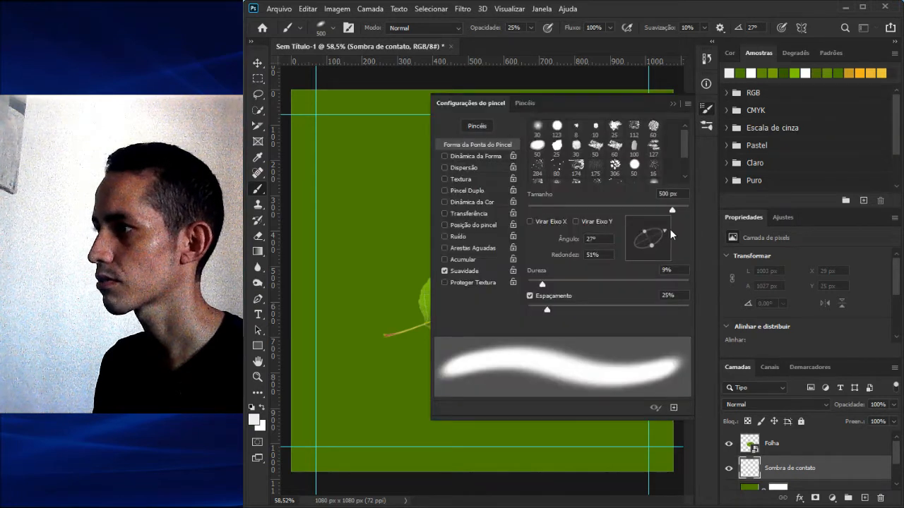
{"action": "left_click_drag", "start_coordinate": [667, 228], "coordinate": [674, 237]}
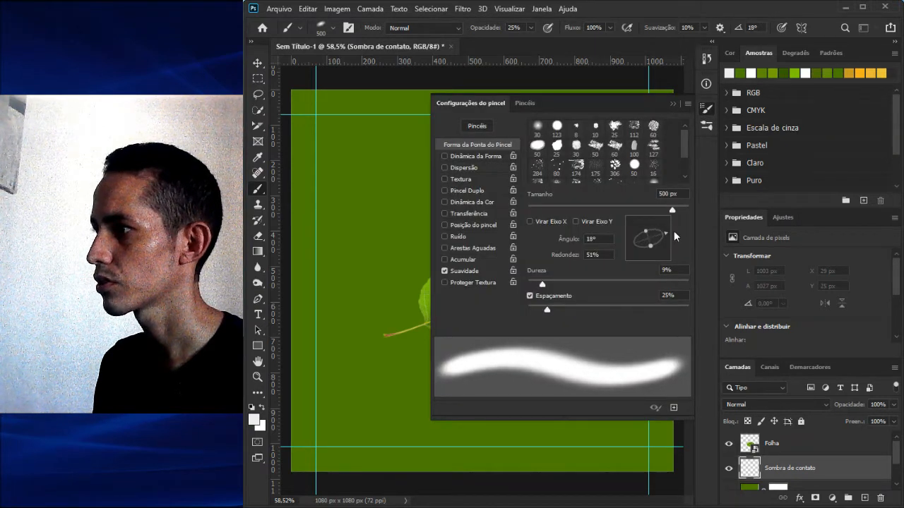
- Sample a green from the middle of the leaf and darken the foreground colour to #3d5b0c
{"action": "left_click", "coordinate": [707, 107]}
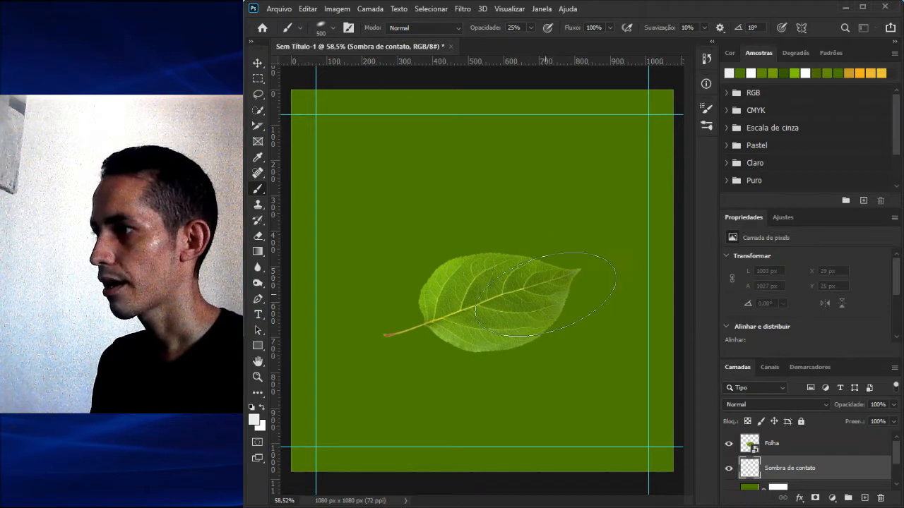
{"action": "key", "text": "i"}
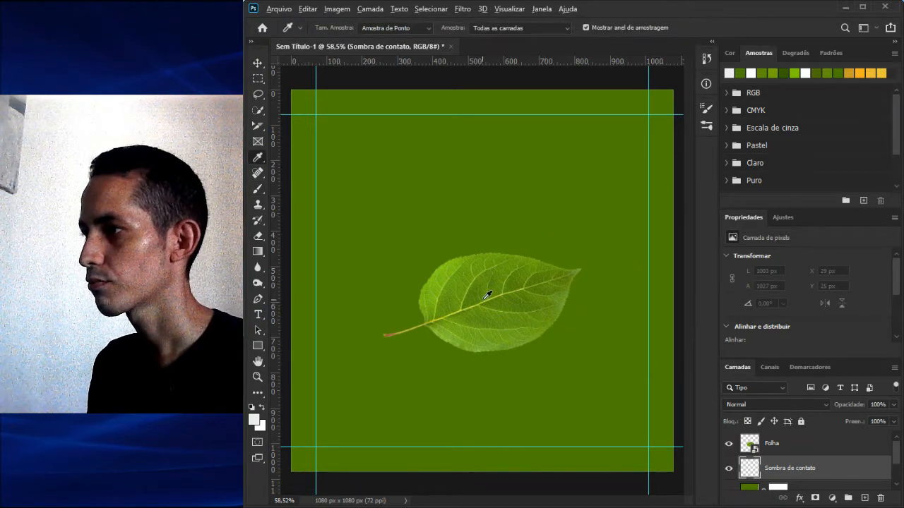
{"action": "scroll", "coordinate": [486, 294], "scroll_direction": "up", "scroll_amount": 2}
{"action": "scroll", "coordinate": [486, 294], "scroll_direction": "up", "scroll_amount": 2}
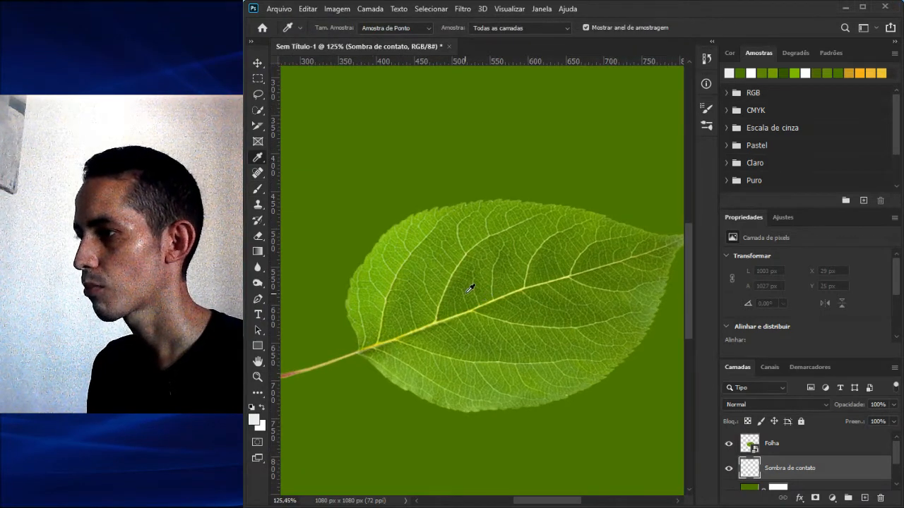
{"action": "left_click", "coordinate": [466, 286]}
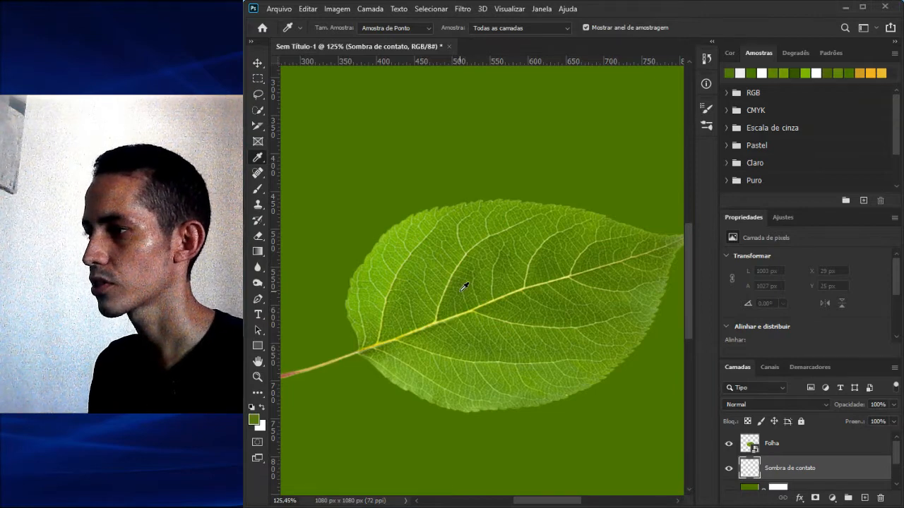
{"action": "left_click", "coordinate": [254, 421]}
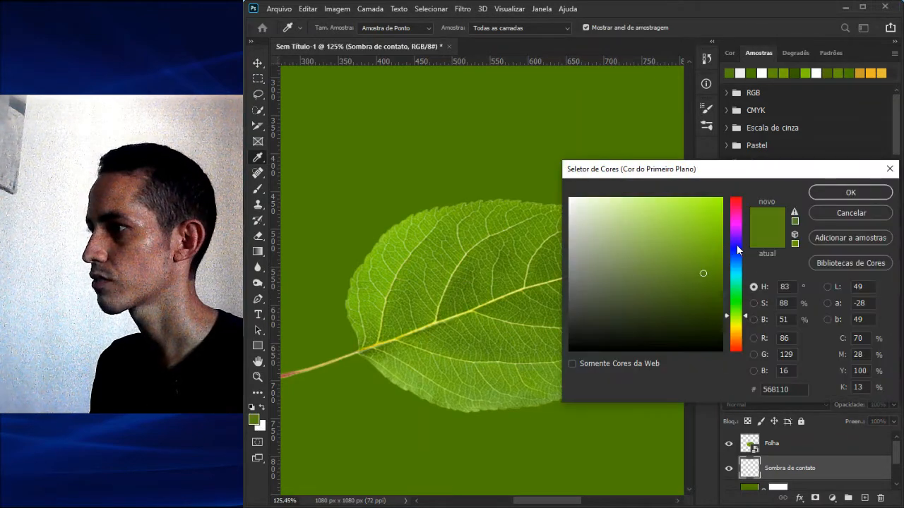
{"action": "left_click", "coordinate": [703, 283]}
{"action": "left_click_drag", "start_coordinate": [703, 282], "coordinate": [702, 296]}
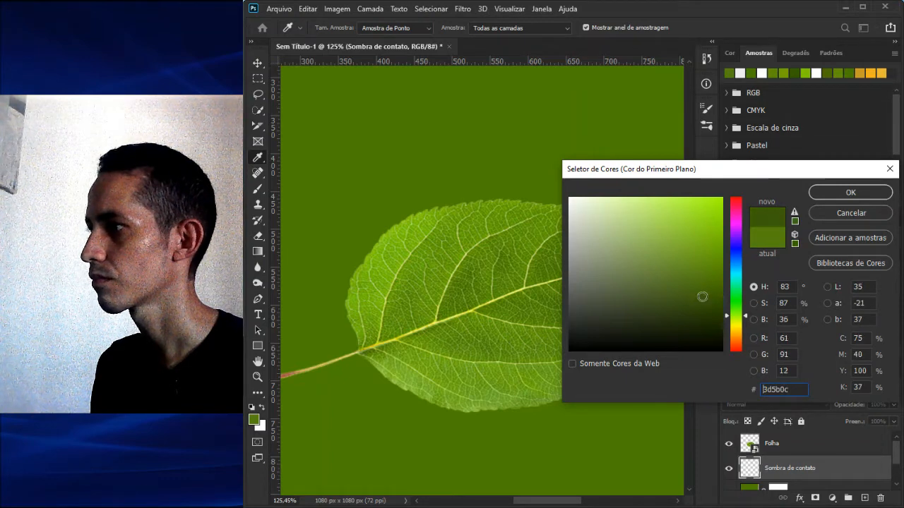
{"action": "left_click", "coordinate": [826, 193]}
- Set the brush opacity to 37% and the blend mode of the Sombra de contato layer to Multiplicação
{"action": "scroll", "coordinate": [535, 310], "scroll_direction": "down", "scroll_amount": 5}
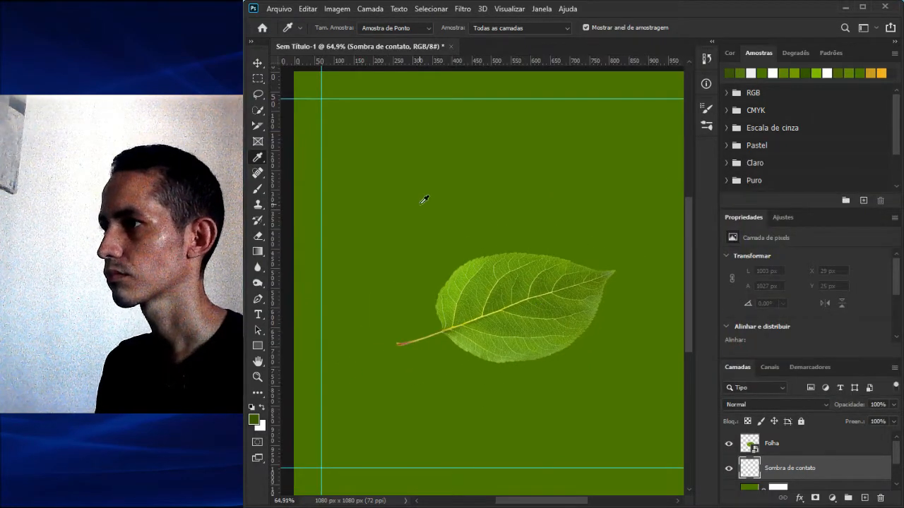
{"action": "key", "text": "b"}
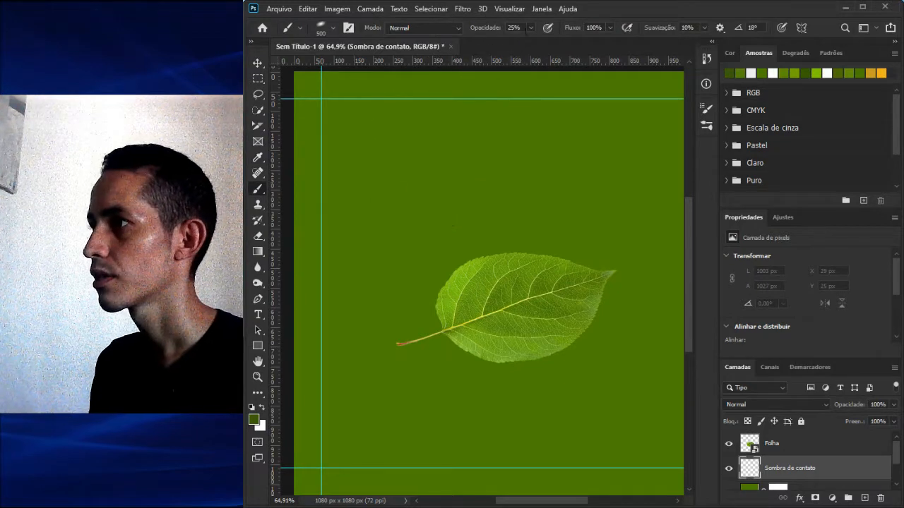
{"action": "left_click", "coordinate": [531, 28]}
{"action": "left_click_drag", "start_coordinate": [533, 41], "coordinate": [538, 44]}
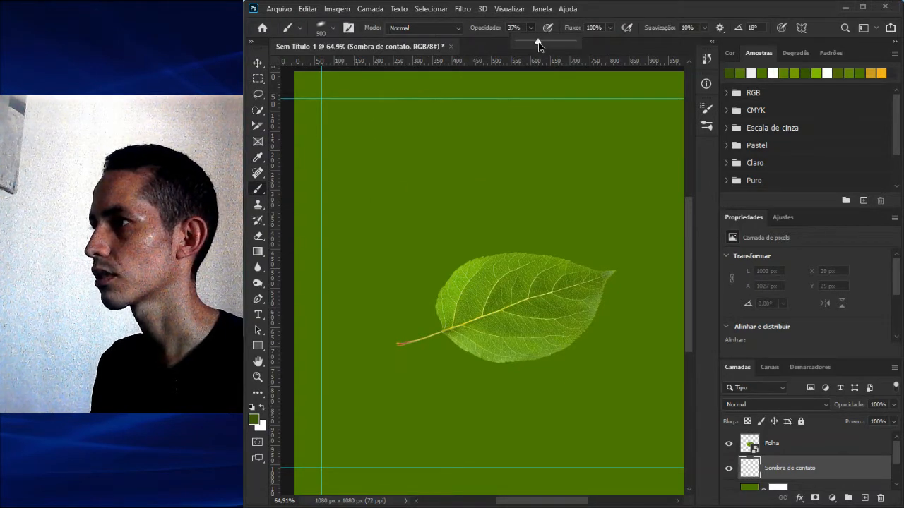
{"action": "key", "text": "space"}
{"action": "left_click_drag", "start_coordinate": [552, 329], "coordinate": [486, 283]}
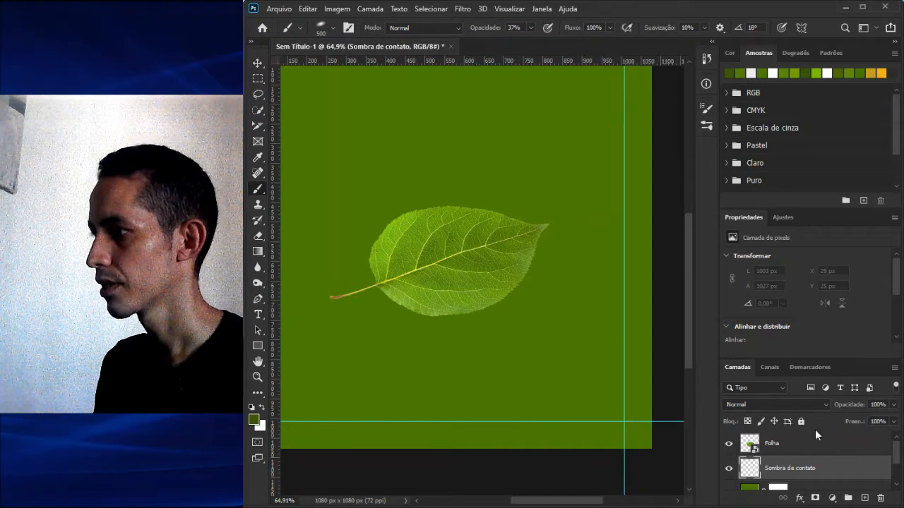
{"action": "left_click", "coordinate": [777, 405]}
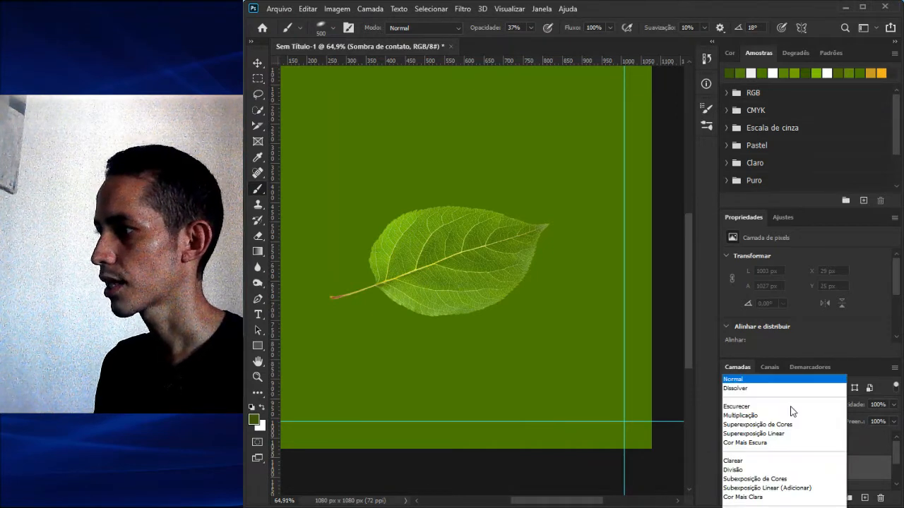
{"action": "left_click", "coordinate": [755, 374]}
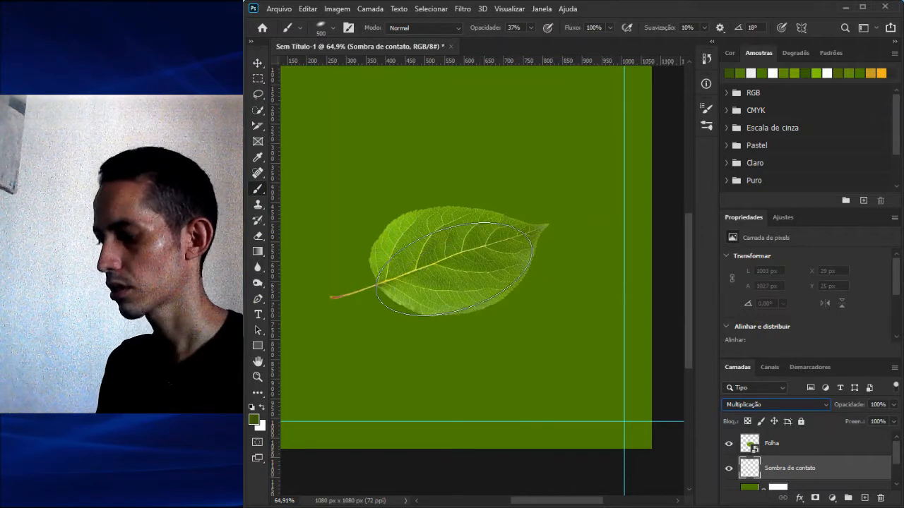
- Paint the contact shadow beneath and around the leaf, starting with a 600 px brush and reducing it to 400 px and 300 px
{"action": "left_click", "coordinate": [452, 267]}
{"action": "key", "text": "]"}
{"action": "left_click", "coordinate": [452, 268]}
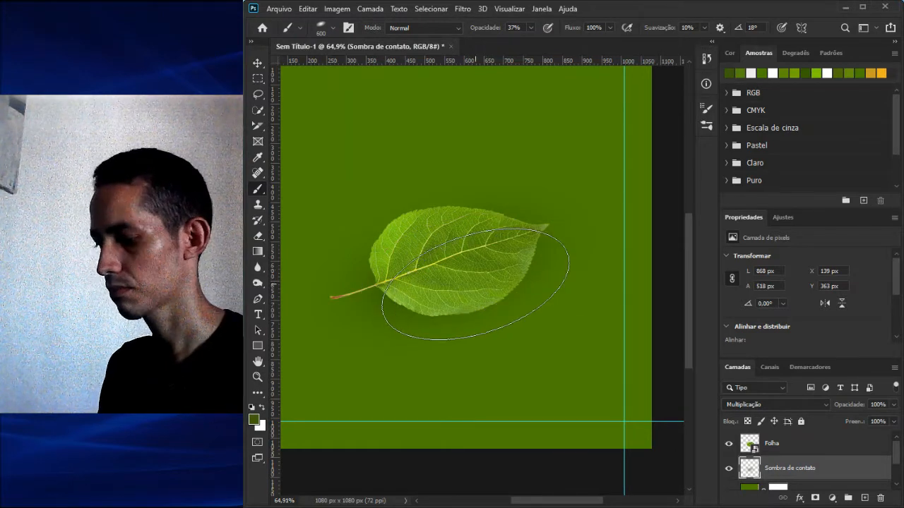
{"action": "key", "text": "bracketleft"}
{"action": "key", "text": "bracketleft"}
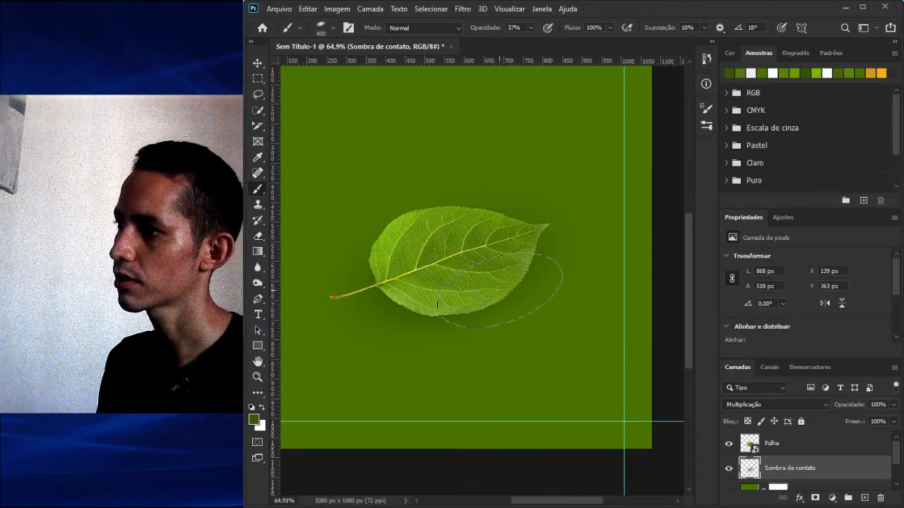
{"action": "key", "text": "bracketleft"}
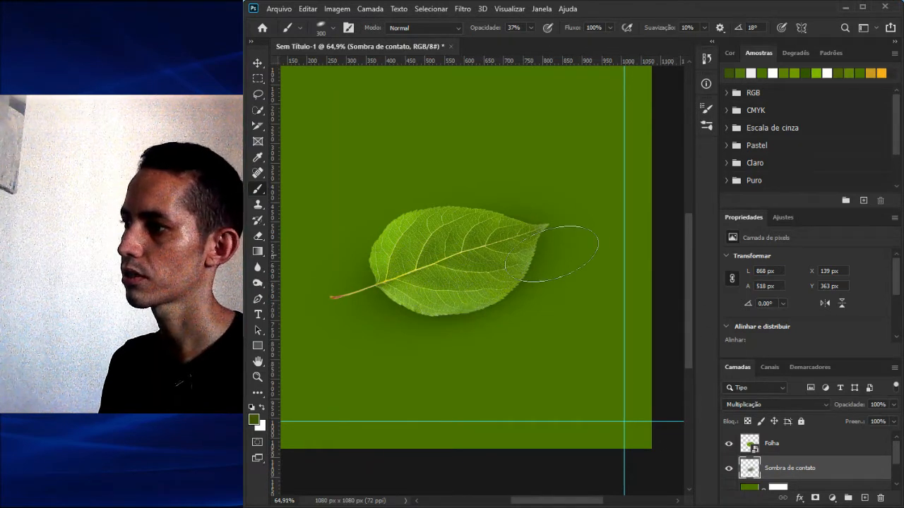
{"action": "key", "text": "v"}
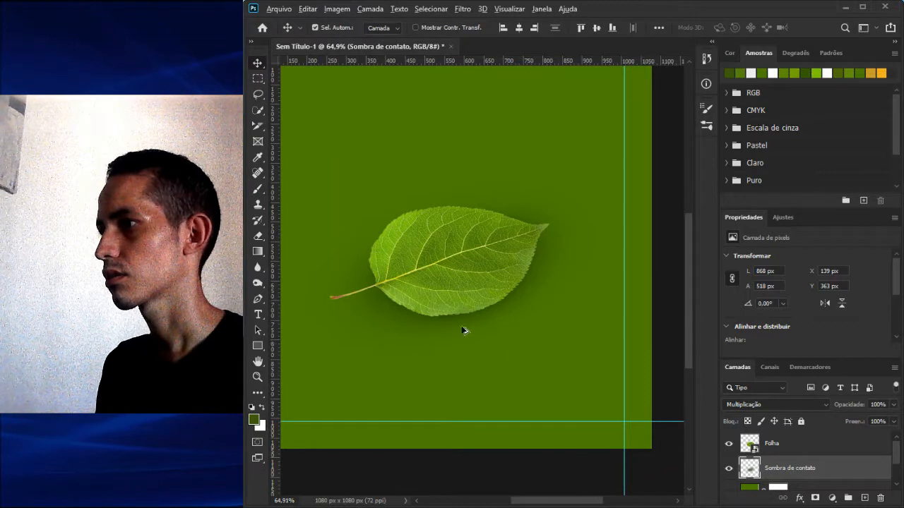
- Warp the contact shadow with Deformar, pulling its upper, lower and side areas inward to fit closer to the leaf's outline
{"action": "key", "text": "ctrl+0"}
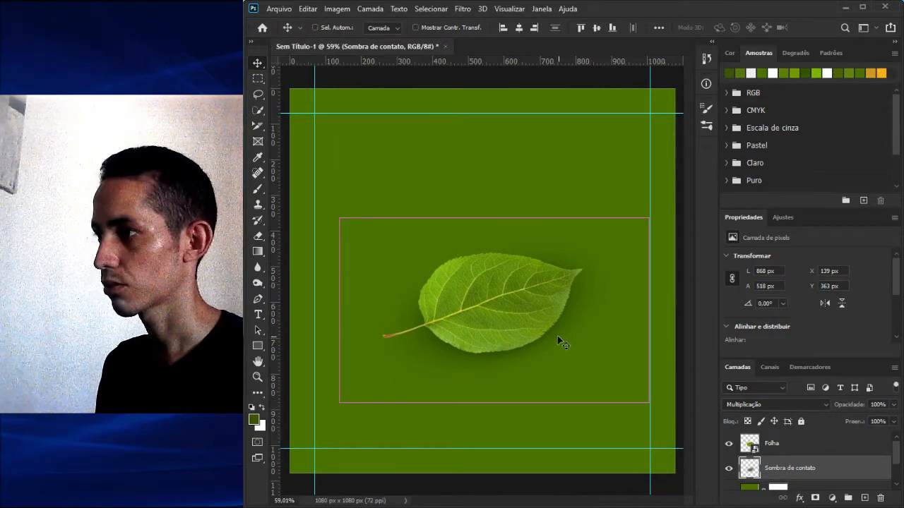
{"action": "key", "text": "ctrl+t"}
{"action": "right_click", "coordinate": [523, 287]}
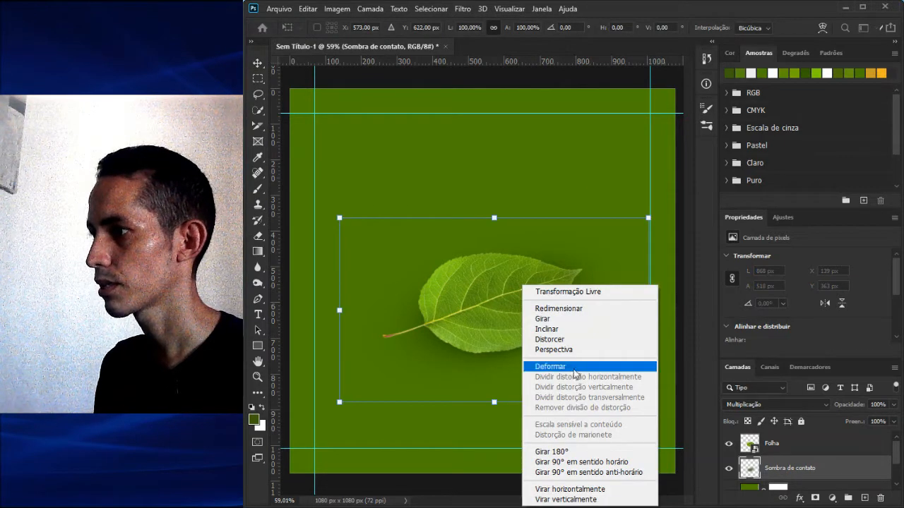
{"action": "left_click", "coordinate": [551, 366]}
{"action": "left_click_drag", "start_coordinate": [530, 275], "coordinate": [532, 285]}
{"action": "left_click_drag", "start_coordinate": [475, 278], "coordinate": [472, 286]}
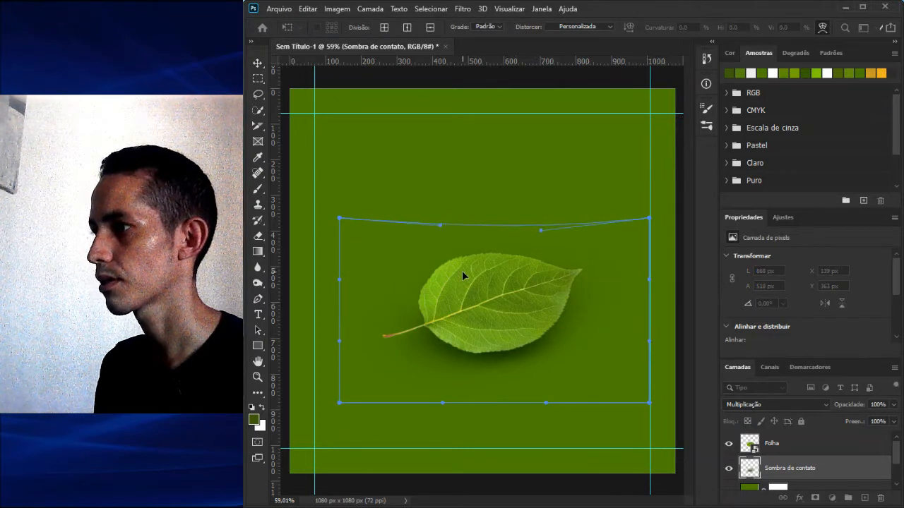
{"action": "left_click_drag", "start_coordinate": [517, 383], "coordinate": [516, 376]}
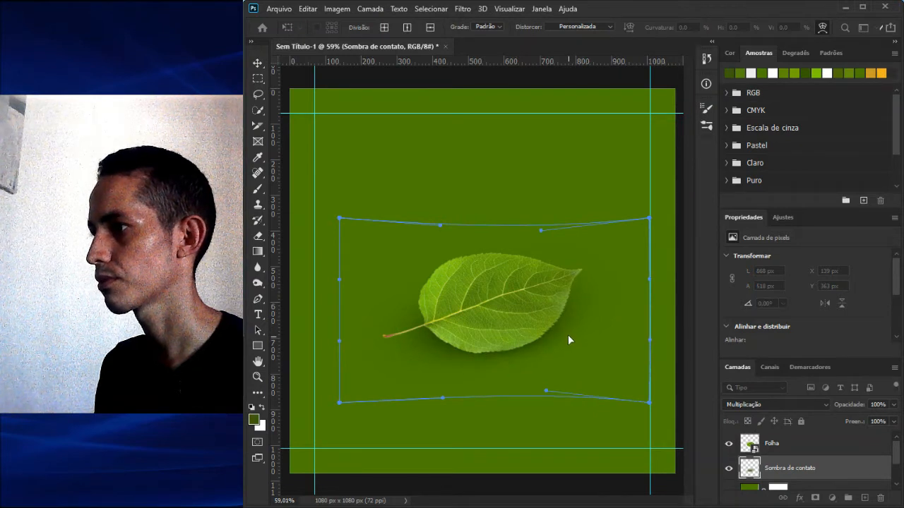
{"action": "left_click_drag", "start_coordinate": [405, 348], "coordinate": [406, 349]}
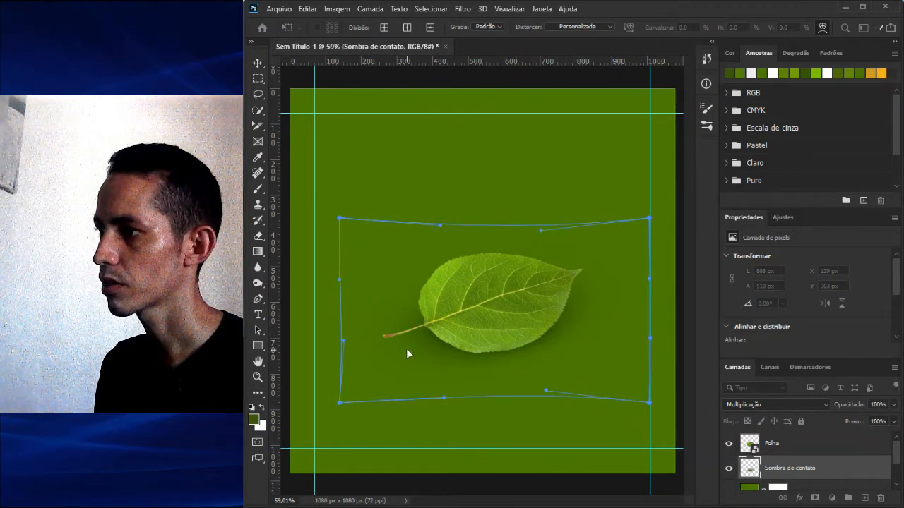
{"action": "left_click_drag", "start_coordinate": [572, 317], "coordinate": [557, 283]}
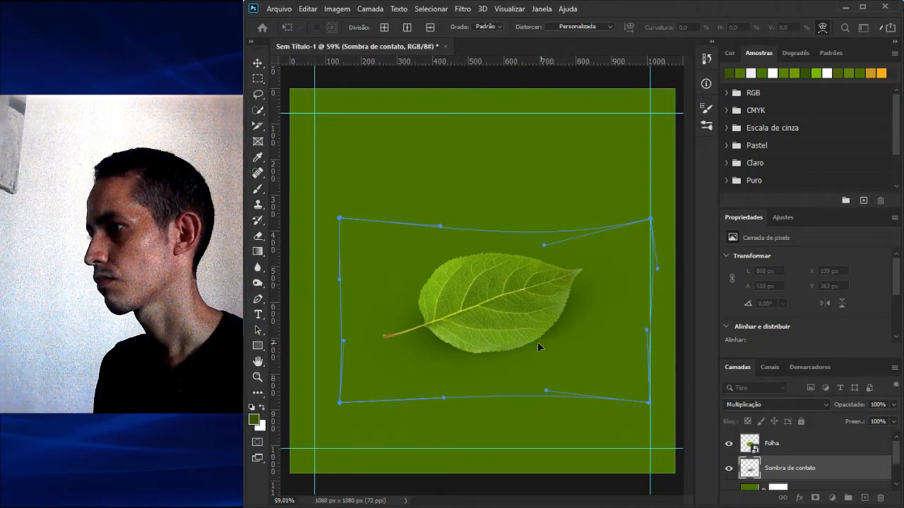
{"action": "left_click_drag", "start_coordinate": [521, 350], "coordinate": [522, 351]}
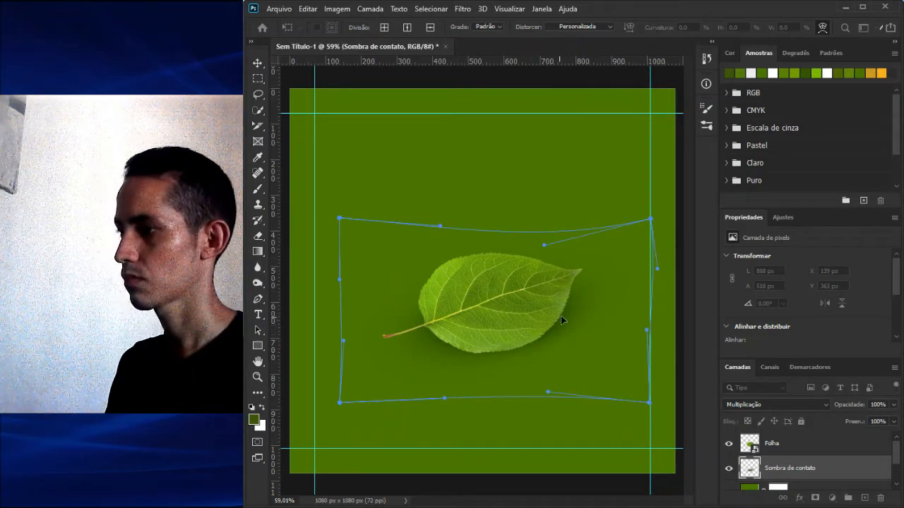
{"action": "key", "text": "Return"}
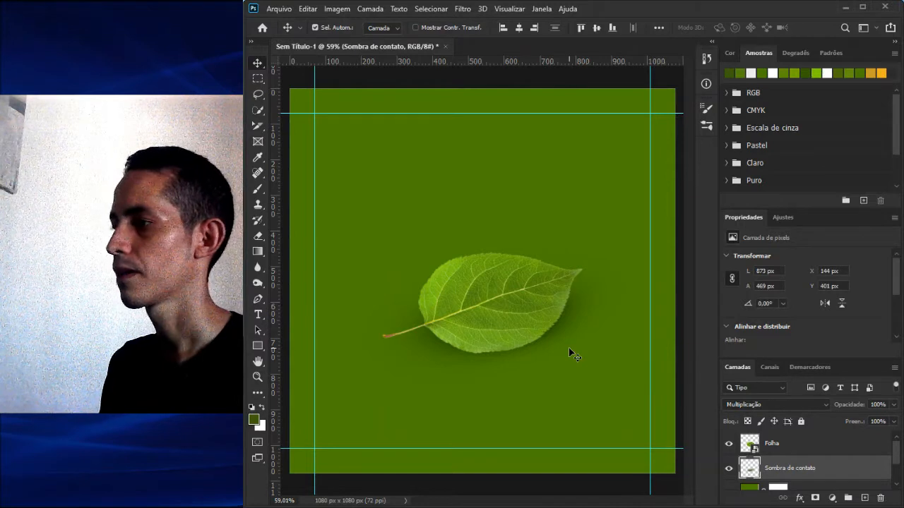
- Add a layer named "Sombra de projeção" directly below Sombra de contato and set its blend mode to Multiplicação
{"action": "left_click", "coordinate": [863, 498]}
{"action": "left_click_drag", "start_coordinate": [802, 470], "coordinate": [812, 443]}
{"action": "double_click", "coordinate": [791, 471]}
{"action": "type", "text": "Sombra de projeção"}
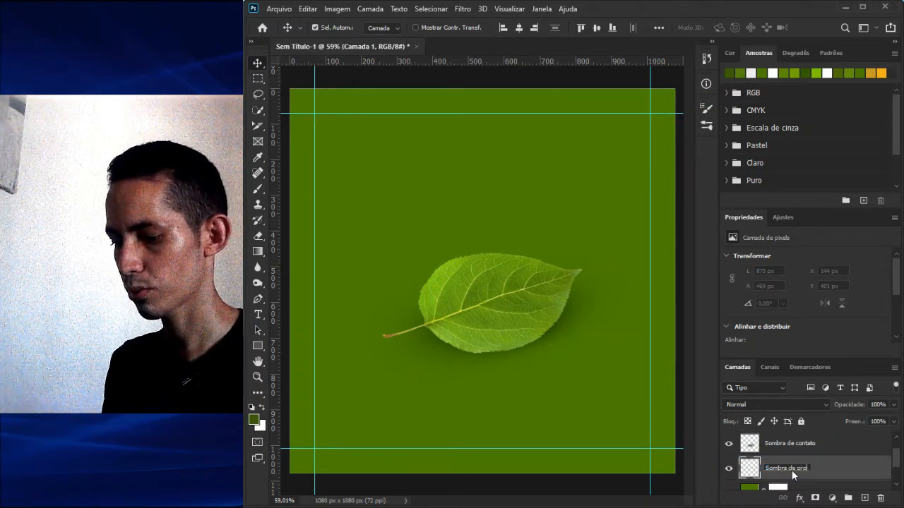
{"action": "key", "text": "Return"}
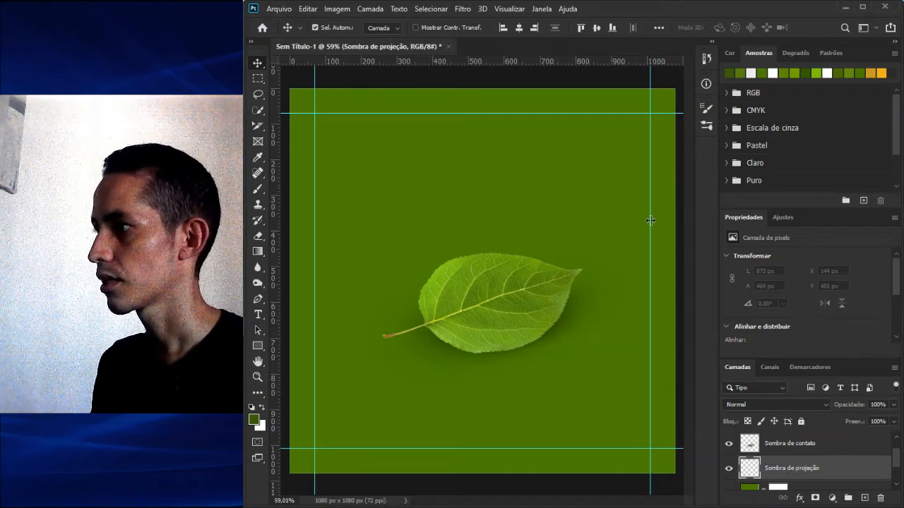
{"action": "left_click", "coordinate": [770, 404]}
{"action": "left_click", "coordinate": [755, 372]}
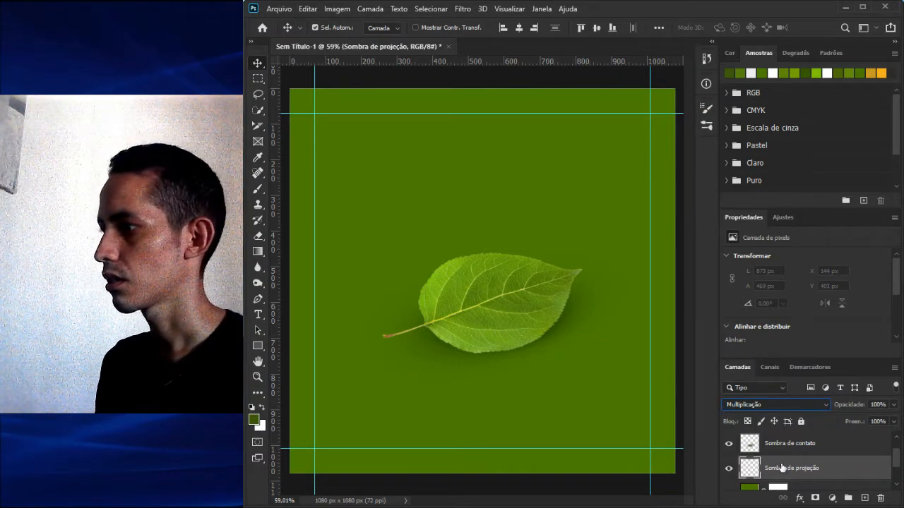
- Set the brush to 0% hardness, 16% opacity and 600 px size
{"action": "left_click", "coordinate": [258, 189]}
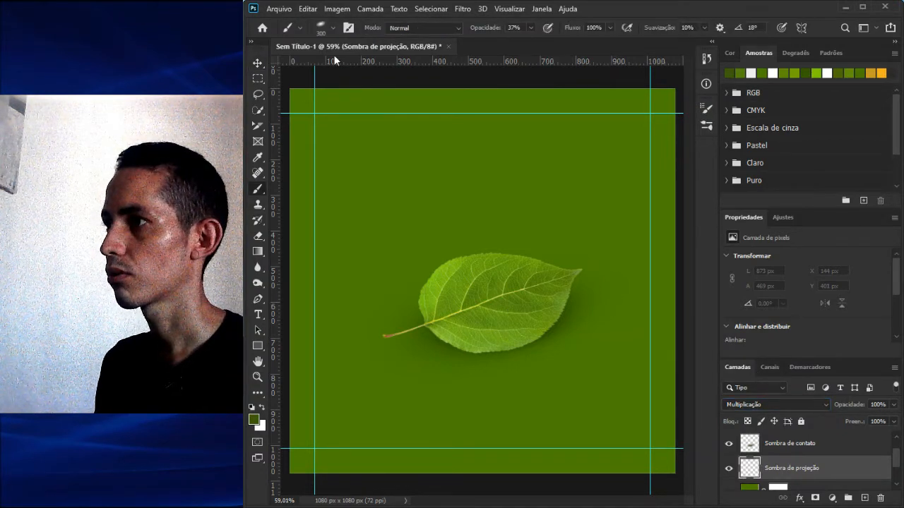
{"action": "left_click", "coordinate": [326, 27]}
{"action": "left_click_drag", "start_coordinate": [320, 93], "coordinate": [313, 94]}
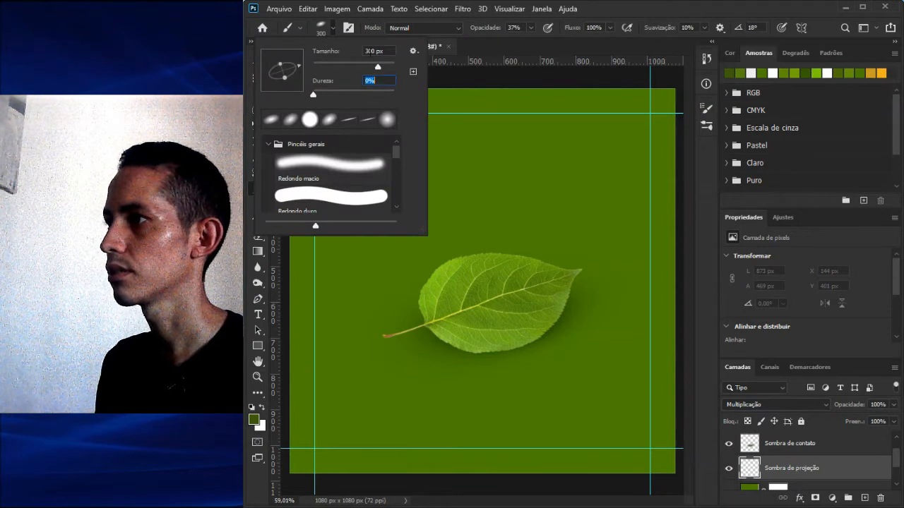
{"action": "left_click", "coordinate": [530, 28]}
{"action": "left_click_drag", "start_coordinate": [530, 37], "coordinate": [519, 37]}
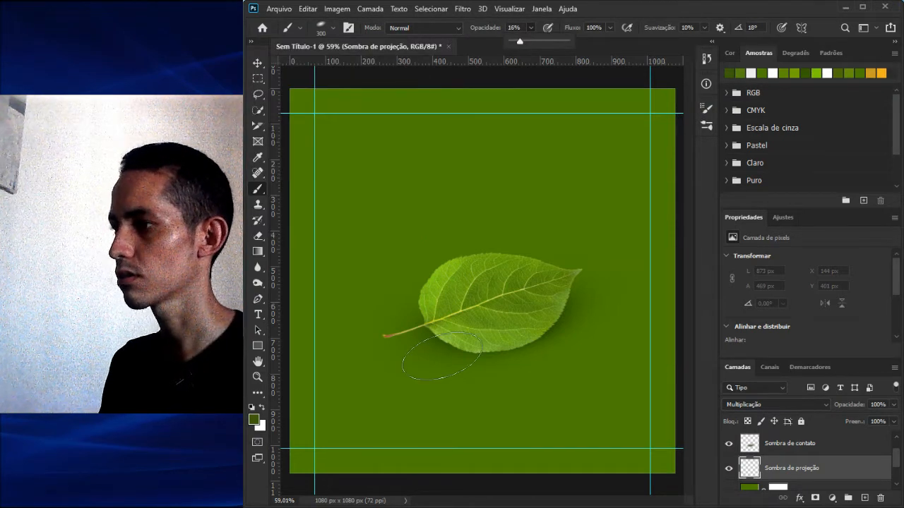
{"action": "key", "text": "bracketright"}
{"action": "key", "text": "bracketright"}
{"action": "key", "text": "bracketright"}
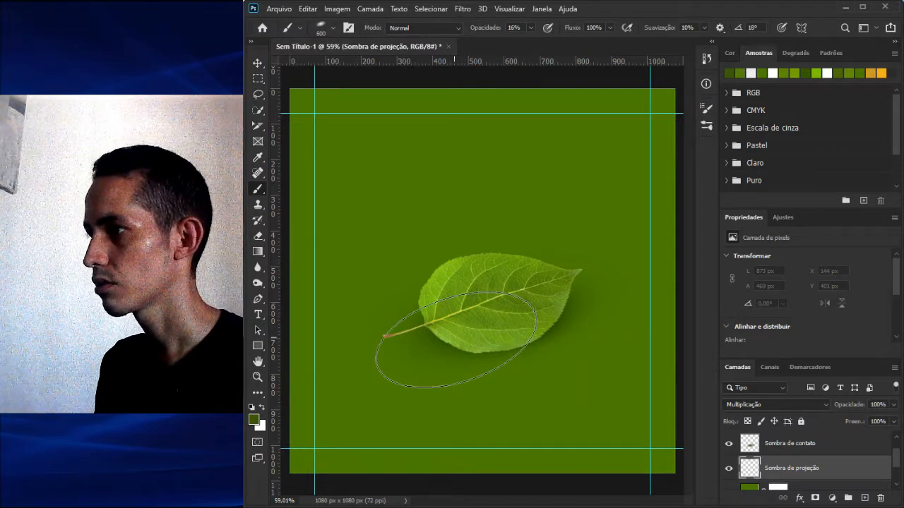
- Paint a wide, soft projection shadow below the leaf on the Sombra de projeção layer
{"action": "left_click", "coordinate": [458, 323]}
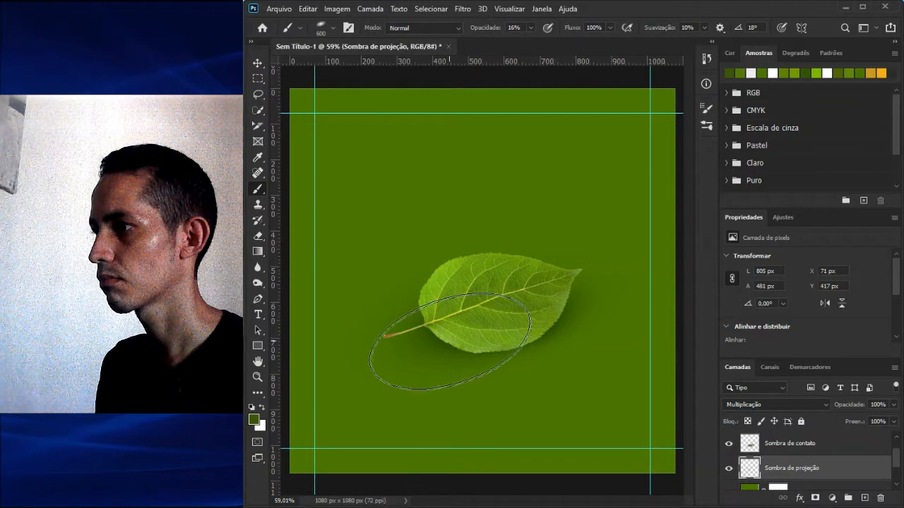
{"action": "left_click", "coordinate": [457, 344]}
{"action": "left_click", "coordinate": [544, 341]}
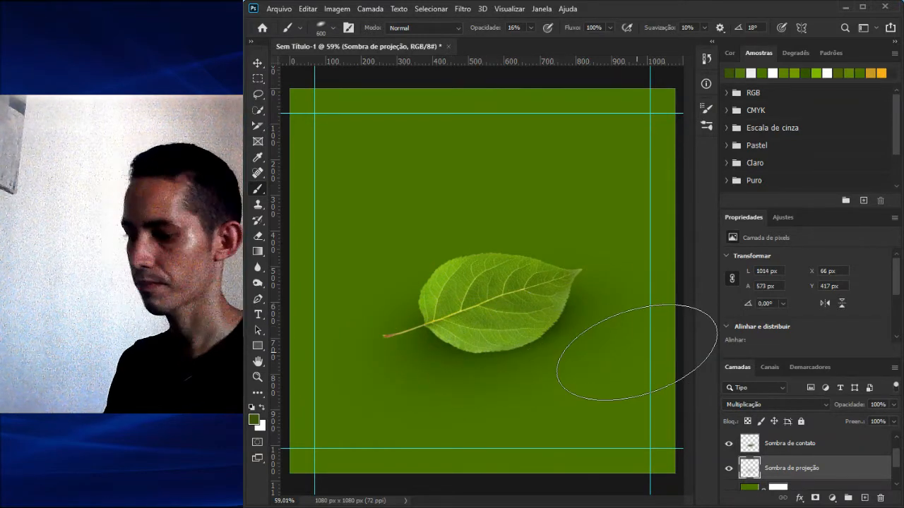
{"action": "key", "text": "v"}
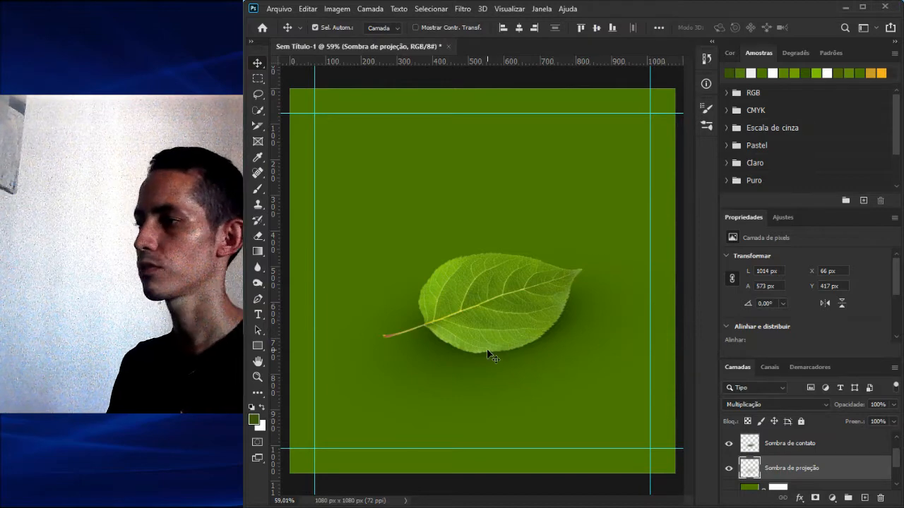
{"action": "scroll", "coordinate": [465, 291], "scroll_direction": "down", "scroll_amount": 2}
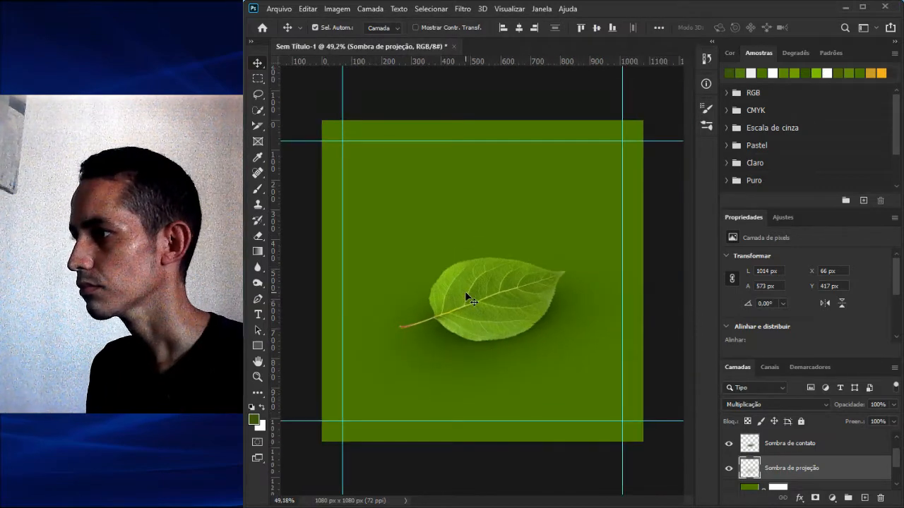
- Add a new layer named "Luz" directly above the Folha layer
{"action": "scroll", "coordinate": [466, 275], "scroll_direction": "up", "scroll_amount": 2}
{"action": "scroll", "coordinate": [462, 278], "scroll_direction": "up", "scroll_amount": 2}
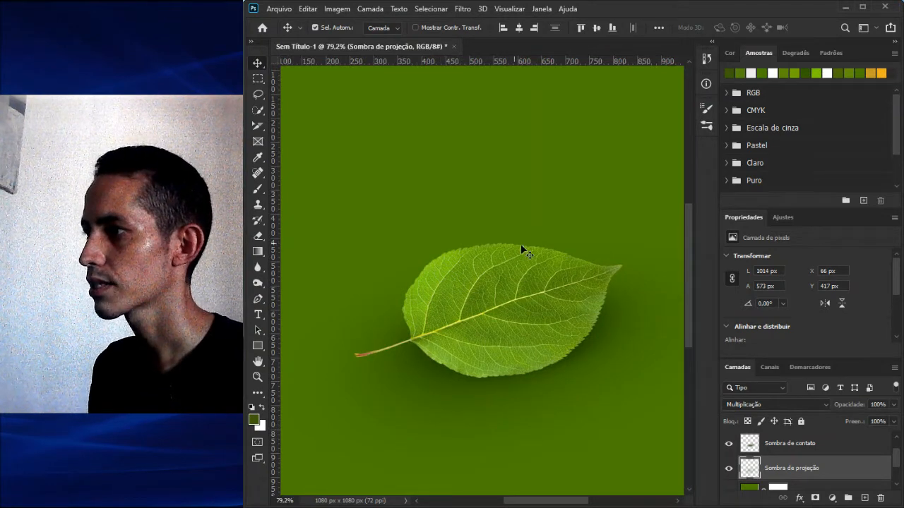
{"action": "scroll", "coordinate": [471, 256], "scroll_direction": "down", "scroll_amount": 2}
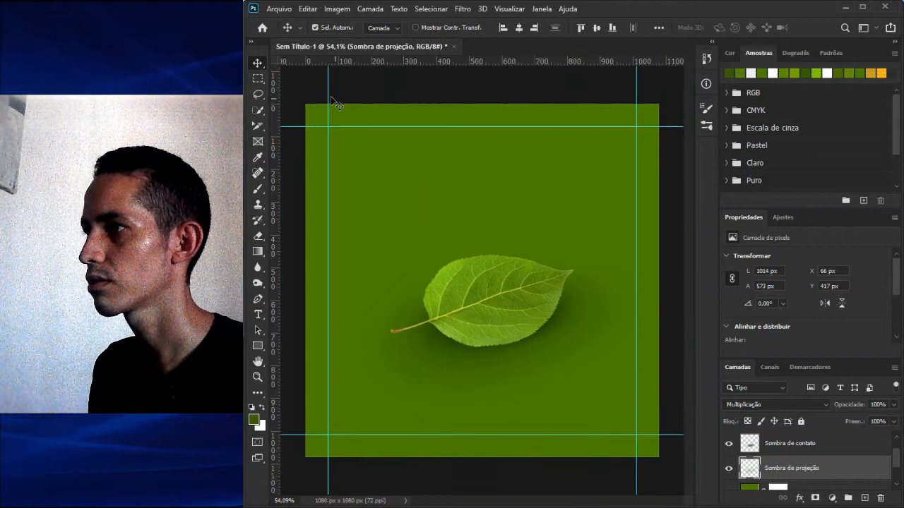
{"action": "scroll", "coordinate": [819, 456], "scroll_direction": "up", "scroll_amount": 1}
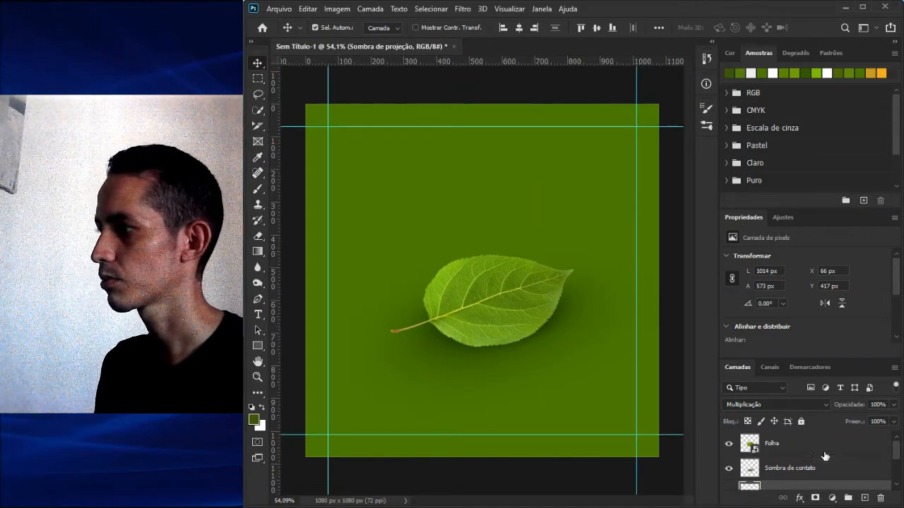
{"action": "left_click", "coordinate": [791, 445]}
{"action": "left_click", "coordinate": [864, 497]}
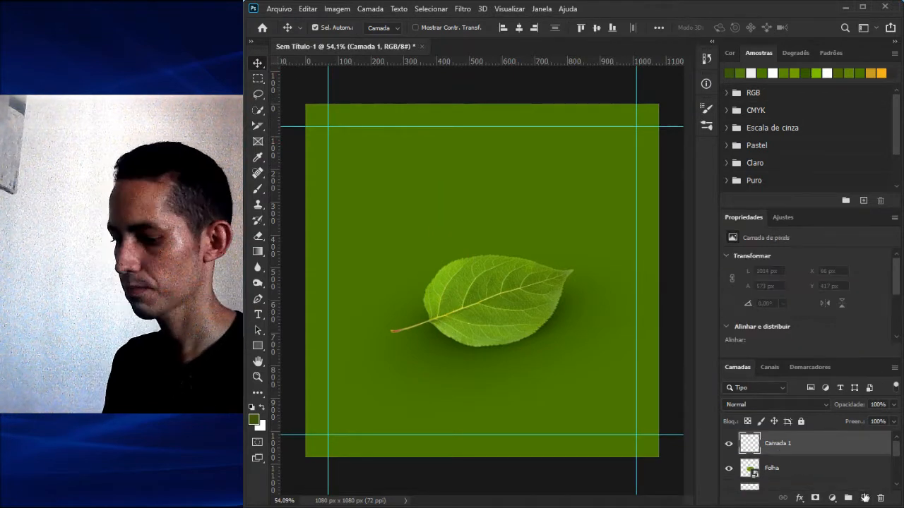
{"action": "double_click", "coordinate": [787, 446]}
{"action": "type", "text": "L"}
{"action": "key", "text": "Return"}
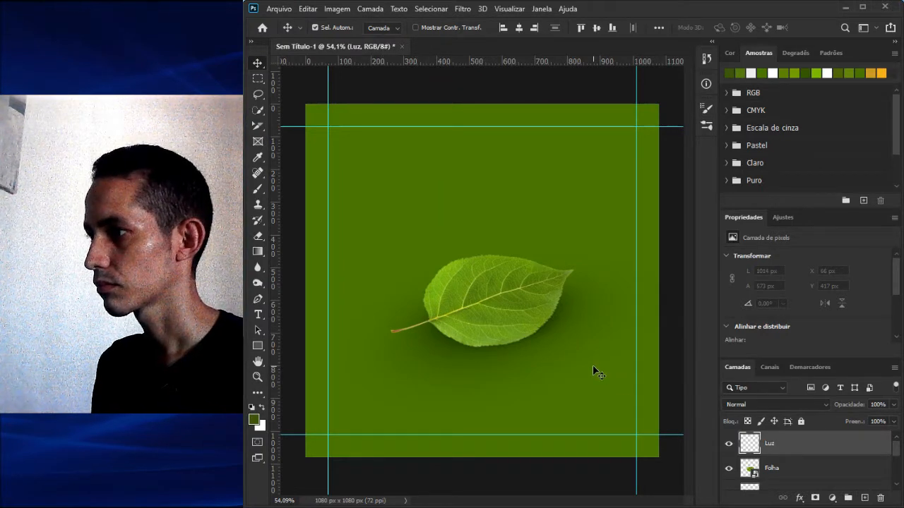
- Sample the light green from the leaf's upper edge as the brush colour and enlarge the brush to 1700 px
{"action": "key", "text": "b"}
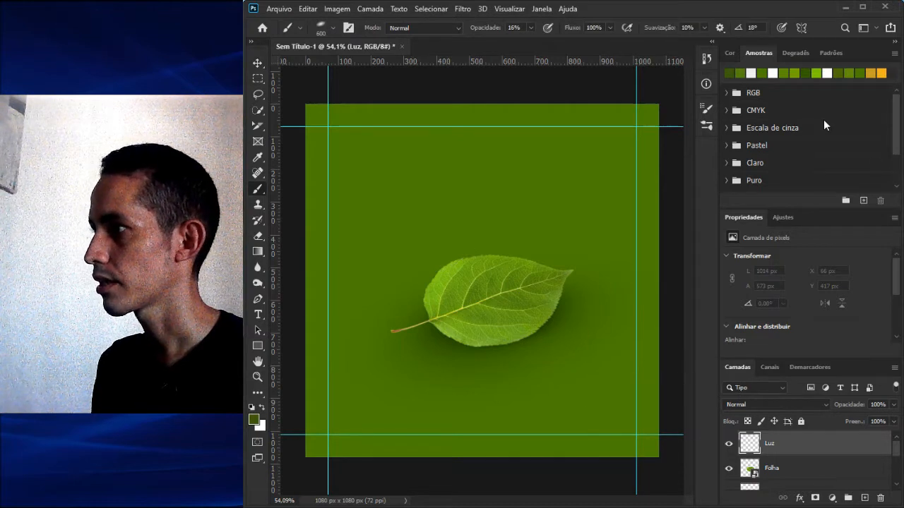
{"action": "key", "text": "i"}
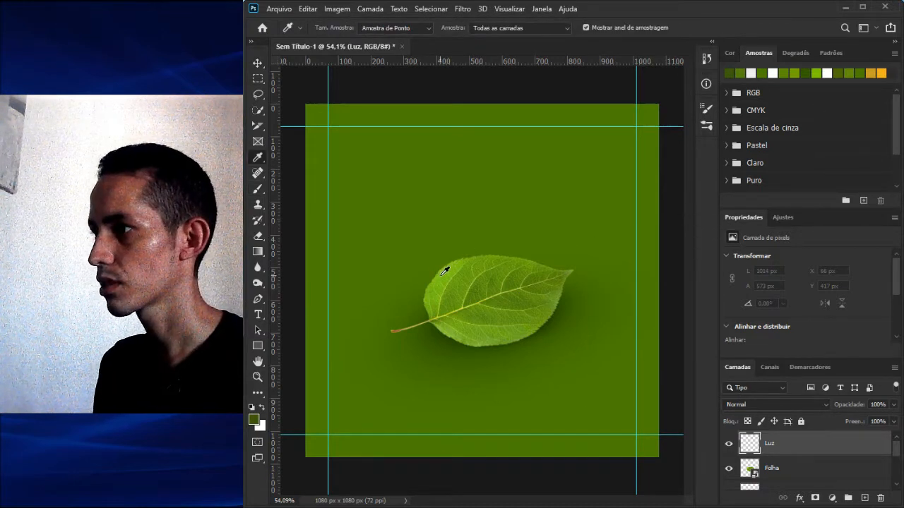
{"action": "left_click", "coordinate": [447, 267]}
{"action": "key", "text": "b"}
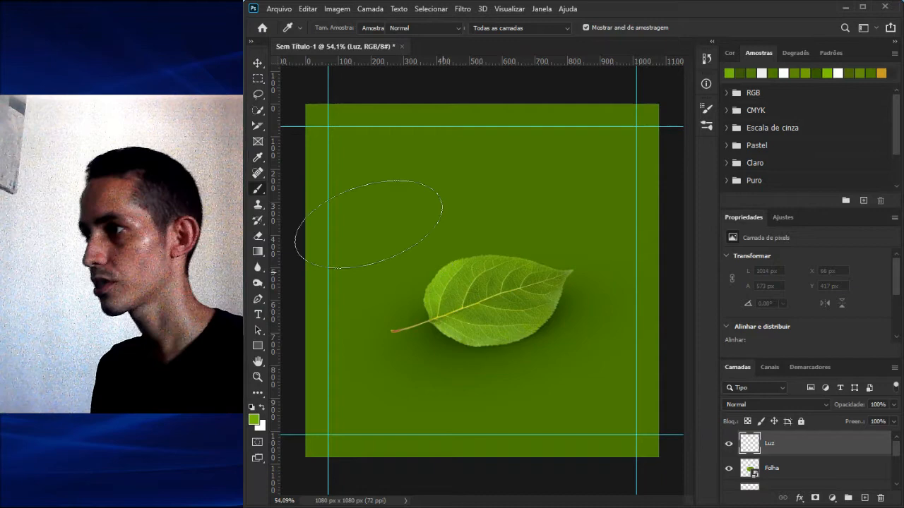
{"action": "key", "text": "bracketright"}
{"action": "key", "text": "bracketright"}
{"action": "key", "text": "bracketright"}
{"action": "key", "text": "bracketright"}
{"action": "key", "text": "bracketright"}
{"action": "key", "text": "bracketright"}
{"action": "key", "text": "bracketright"}
{"action": "key", "text": "bracketright"}
{"action": "key", "text": "bracketright"}
{"action": "key", "text": "bracketright"}
{"action": "key", "text": "bracketright"}
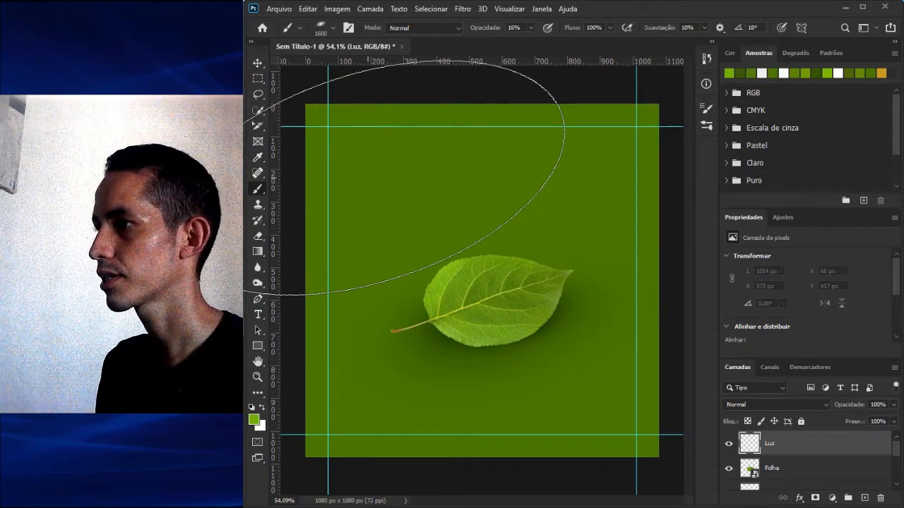
{"action": "key", "text": "bracketright"}
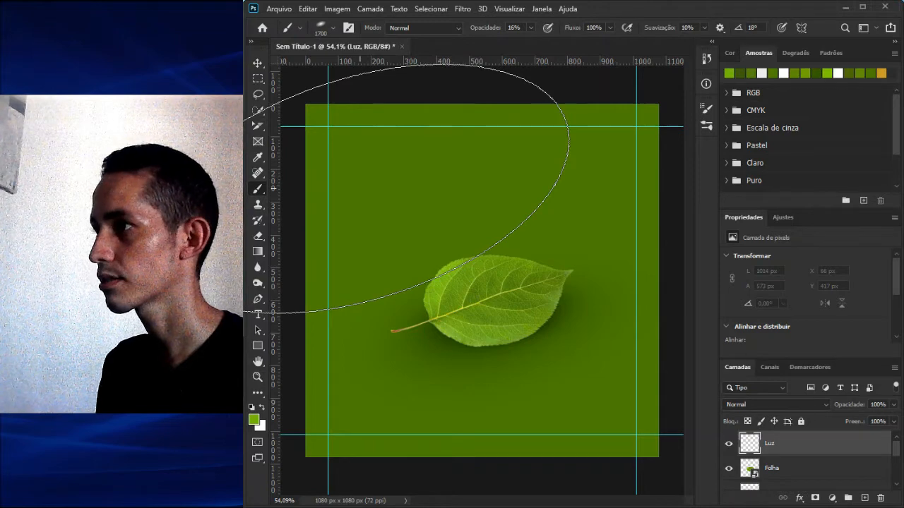
- Set the brush opacity to 30% and paint a soft light over the upper-left background on the Luz layer
{"action": "left_click", "coordinate": [406, 187]}
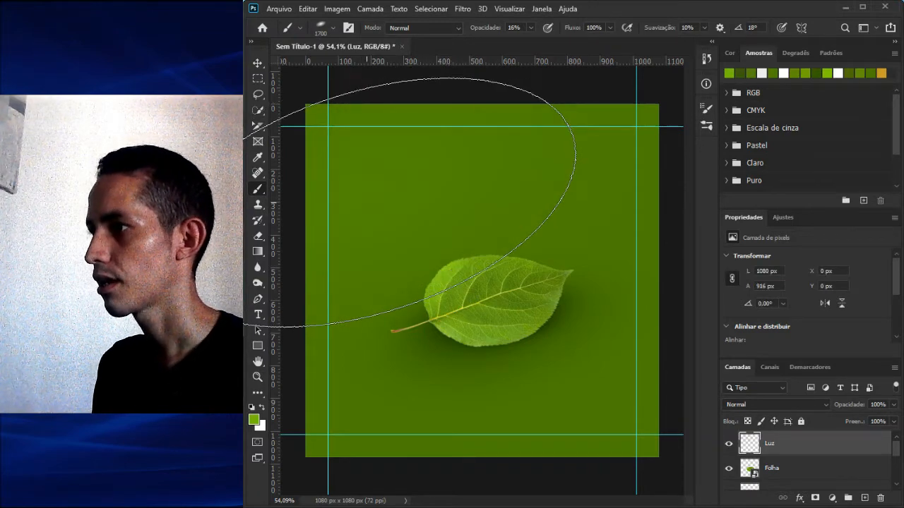
{"action": "left_click", "coordinate": [531, 28]}
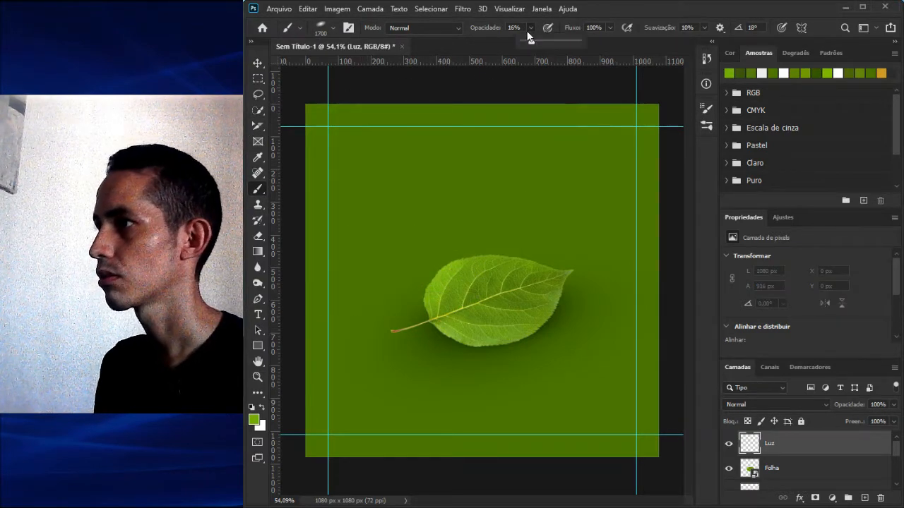
{"action": "left_click_drag", "start_coordinate": [537, 43], "coordinate": [540, 43]}
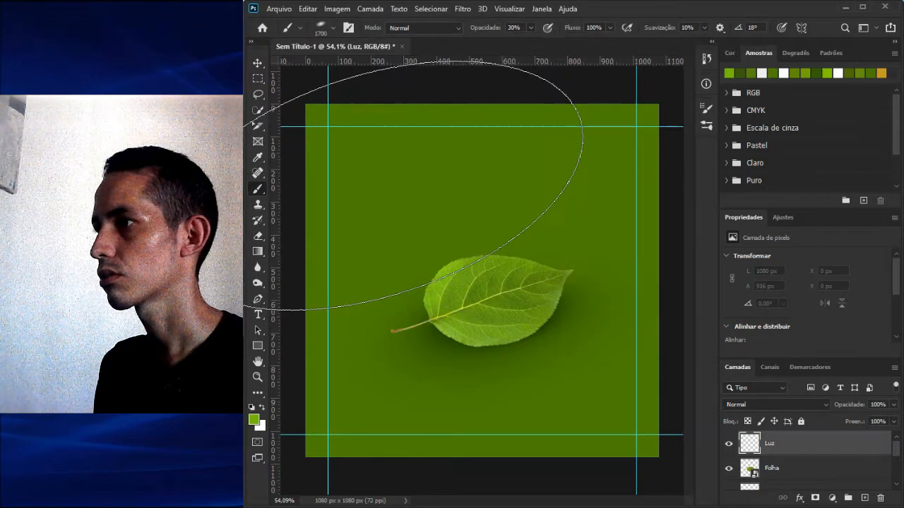
{"action": "left_click", "coordinate": [422, 219]}
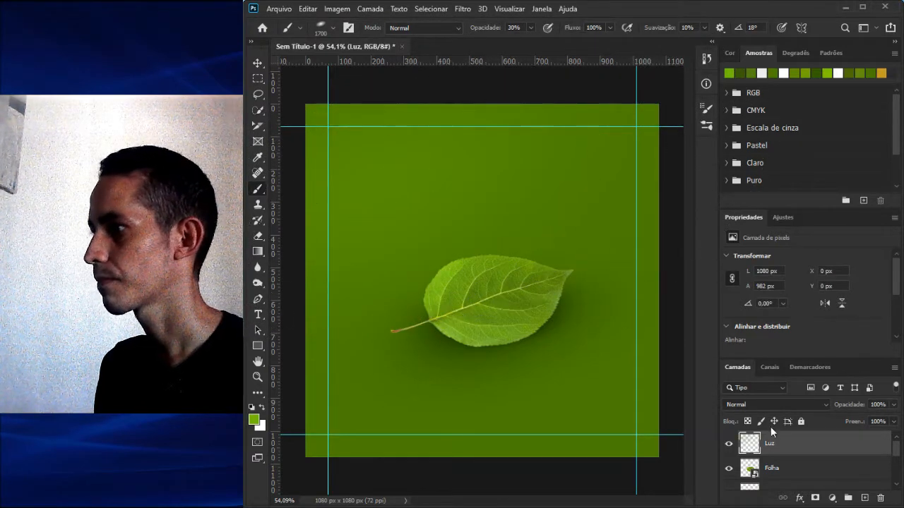
- Set the Luz layer's blend mode to Divisão and paint more soft light over the canvas's upper area
{"action": "left_click", "coordinate": [777, 406]}
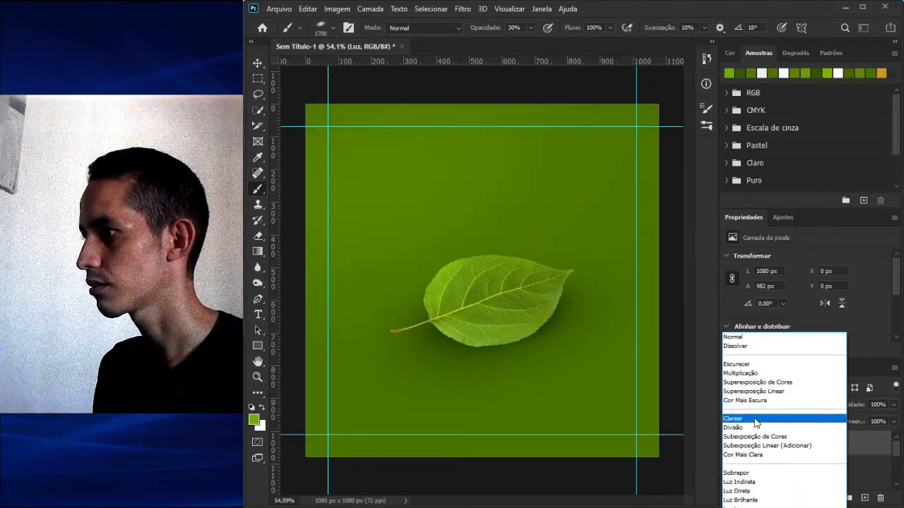
{"action": "left_click", "coordinate": [755, 429]}
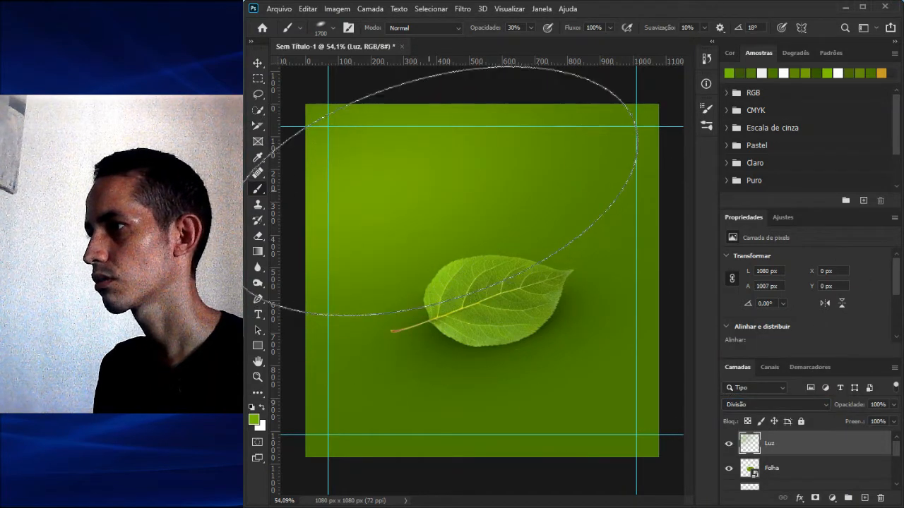
{"action": "left_click", "coordinate": [467, 192]}
- Duplicate the Folha layer and rename the copy "Folha principal"
{"action": "key", "text": "v"}
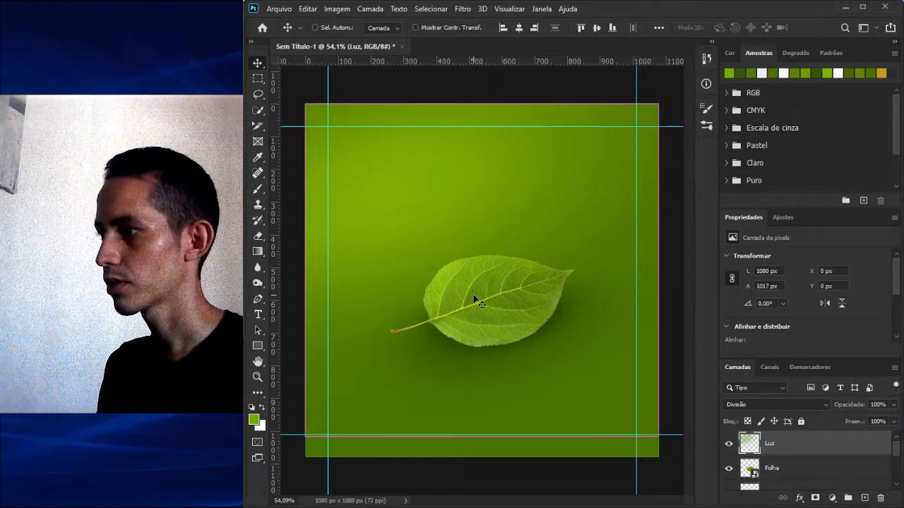
{"action": "left_click", "coordinate": [536, 305]}
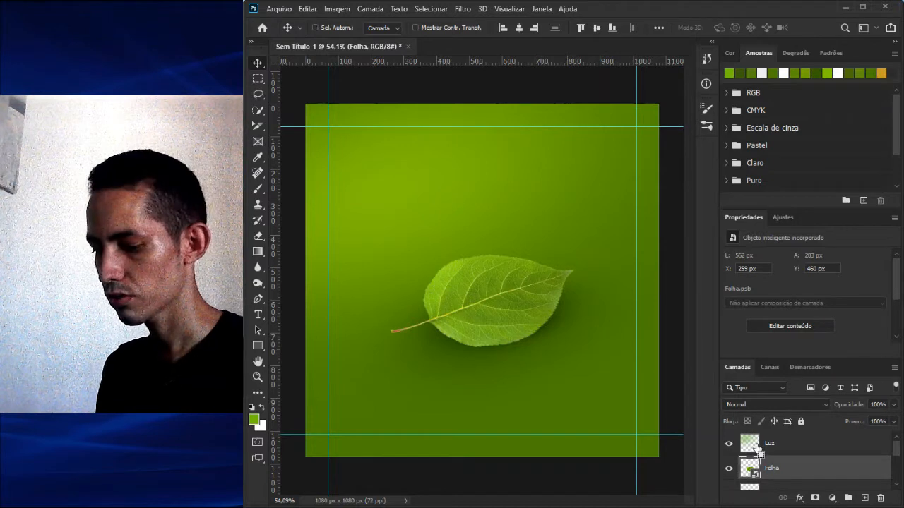
{"action": "key", "text": "ctrl+j"}
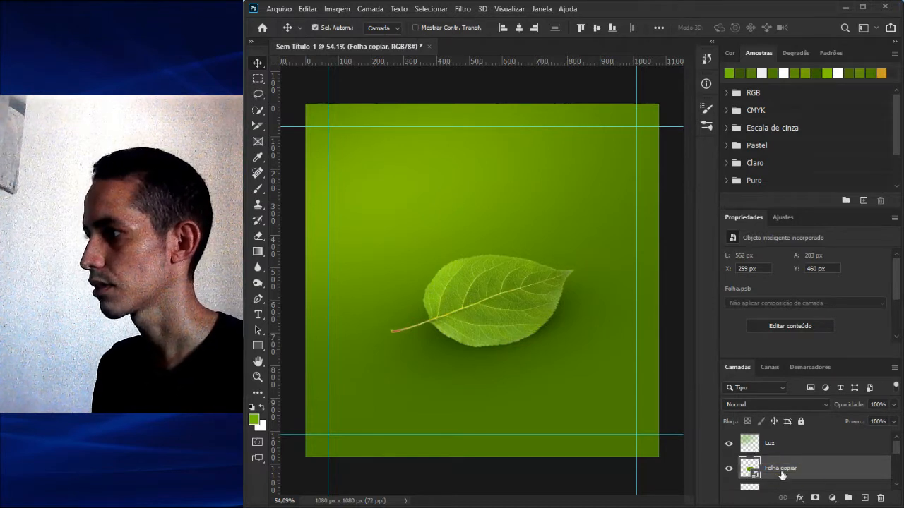
{"action": "double_click", "coordinate": [784, 469]}
{"action": "type", "text": "F"}
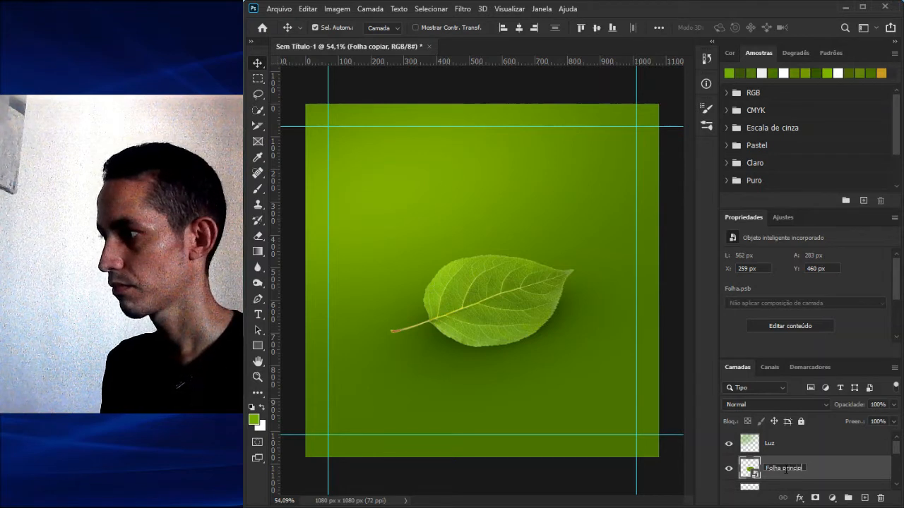
{"action": "key", "text": "Return"}
- Move the original Folha leaf to the canvas's lower-left area, at about X -19 px and Y 767 px
{"action": "scroll", "coordinate": [785, 473], "scroll_direction": "down", "scroll_amount": 1}
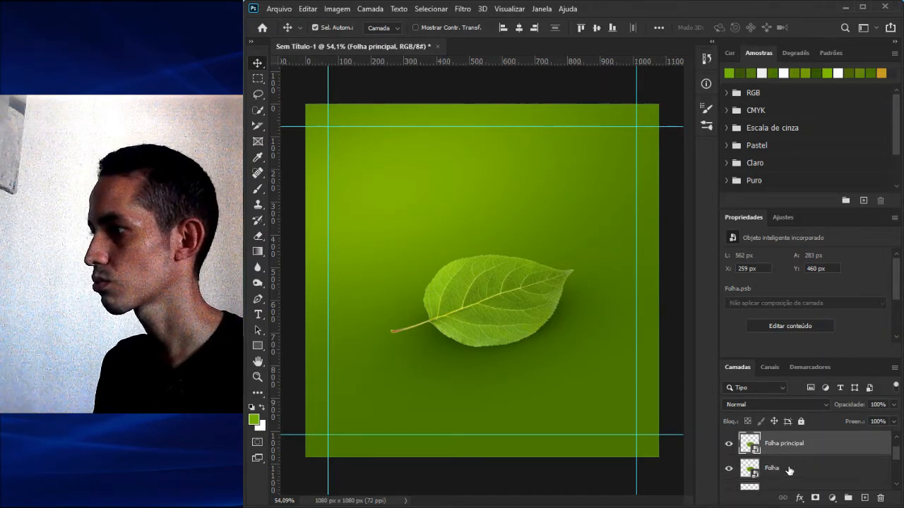
{"action": "left_click", "coordinate": [792, 469]}
{"action": "key", "text": "ctrl+t"}
{"action": "left_click_drag", "start_coordinate": [527, 319], "coordinate": [436, 419]}
{"action": "key", "text": "Return"}
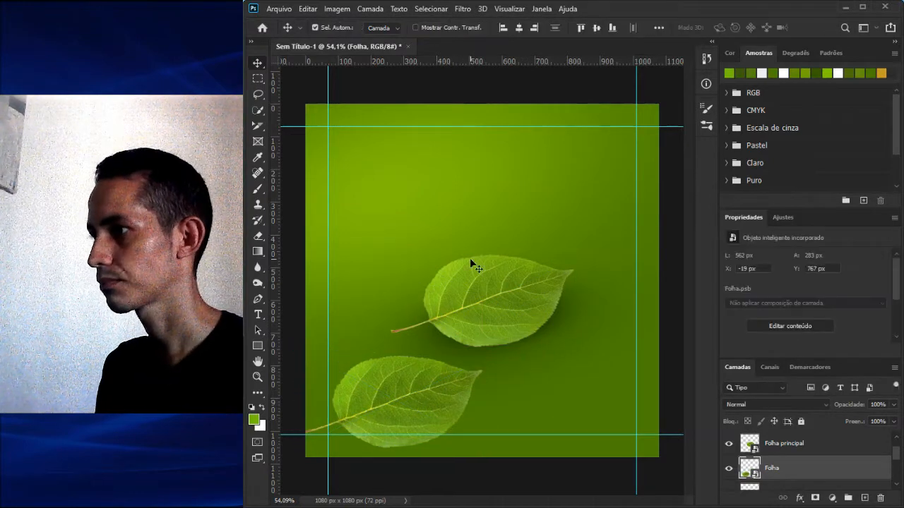
- Fully lock the Luz layer
{"action": "left_click", "coordinate": [478, 298]}
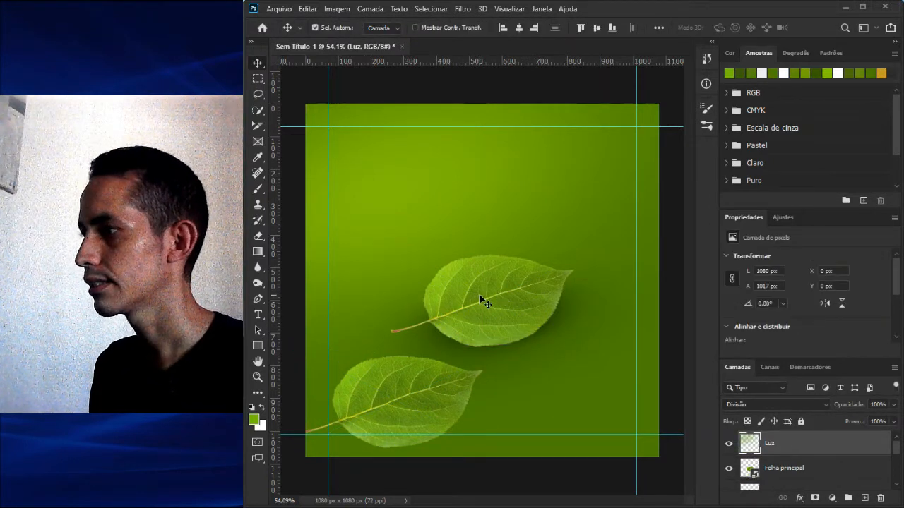
{"action": "left_click", "coordinate": [801, 422]}
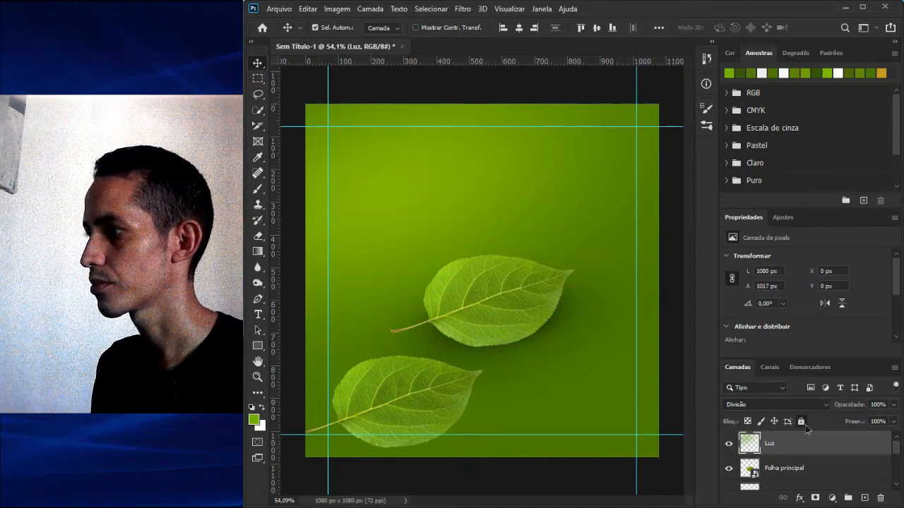
- Warp the Folha principal leaf with Deformar, curving its upper edge downward and raising the stem and the tip
{"action": "left_click", "coordinate": [750, 470]}
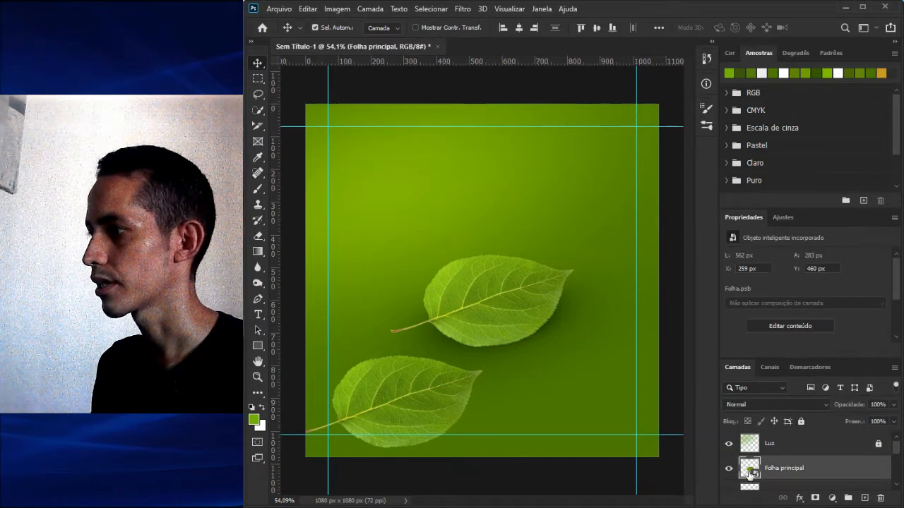
{"action": "key", "text": "ctrl+t"}
{"action": "right_click", "coordinate": [504, 289]}
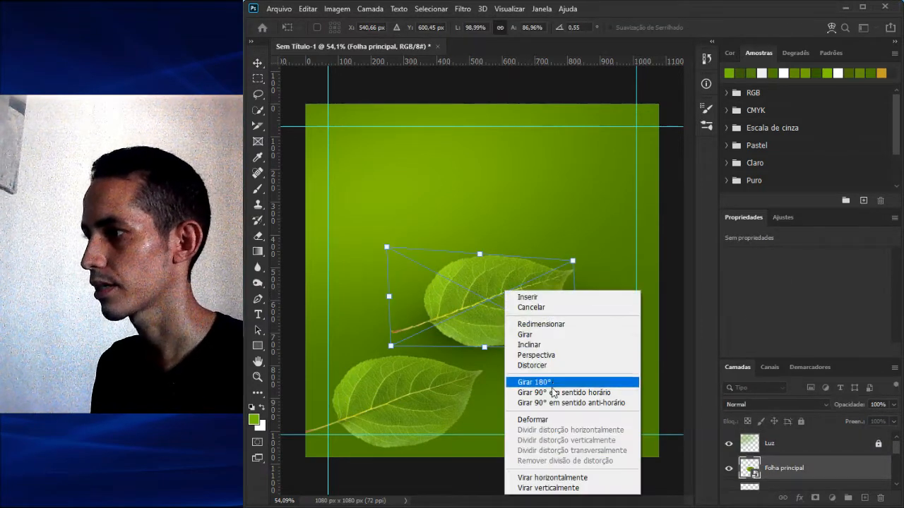
{"action": "left_click", "coordinate": [541, 419]}
{"action": "left_click_drag", "start_coordinate": [489, 283], "coordinate": [452, 277]}
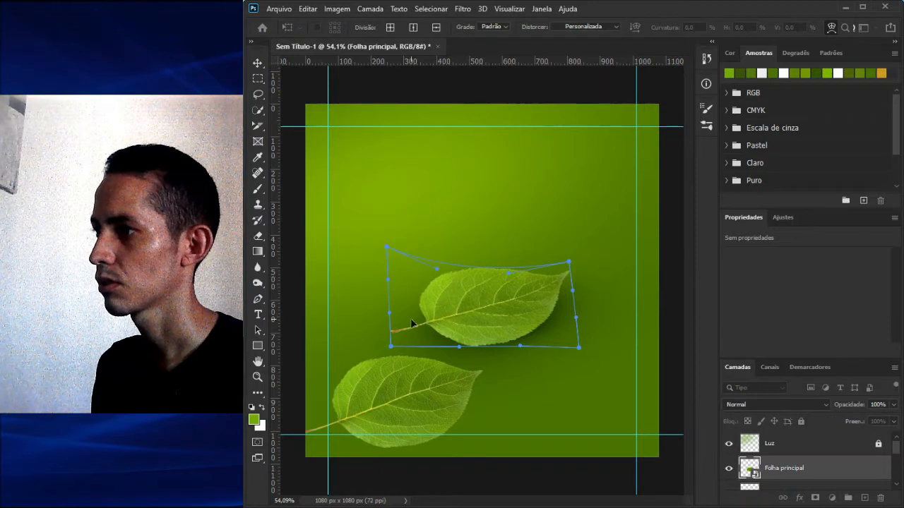
{"action": "left_click_drag", "start_coordinate": [395, 332], "coordinate": [390, 313]}
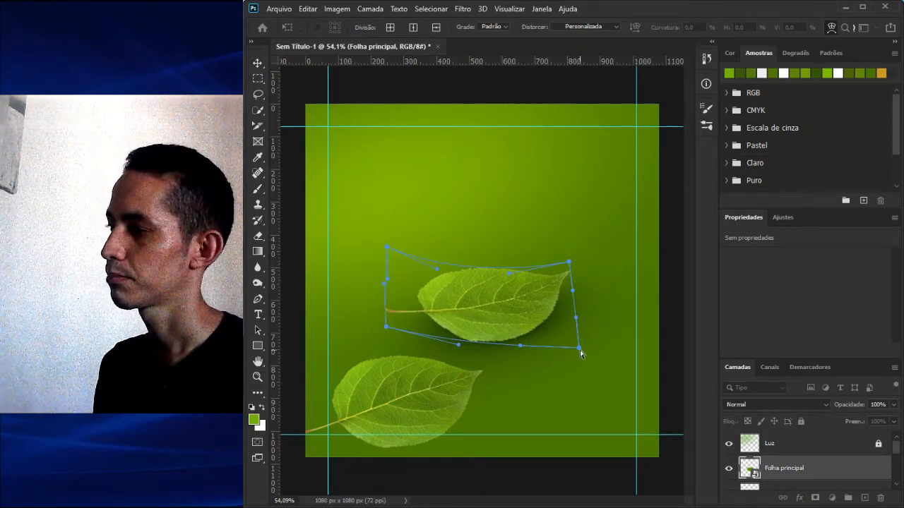
{"action": "left_click_drag", "start_coordinate": [569, 264], "coordinate": [572, 252]}
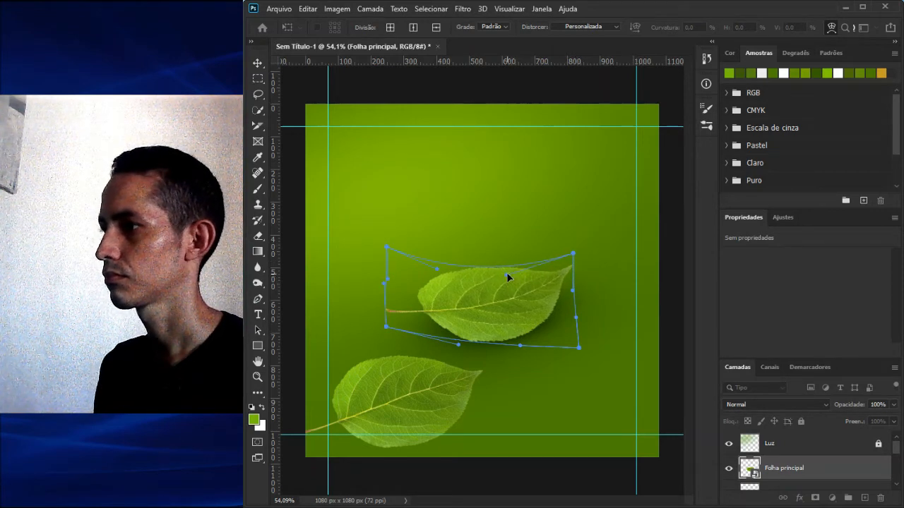
{"action": "key", "text": "Return"}
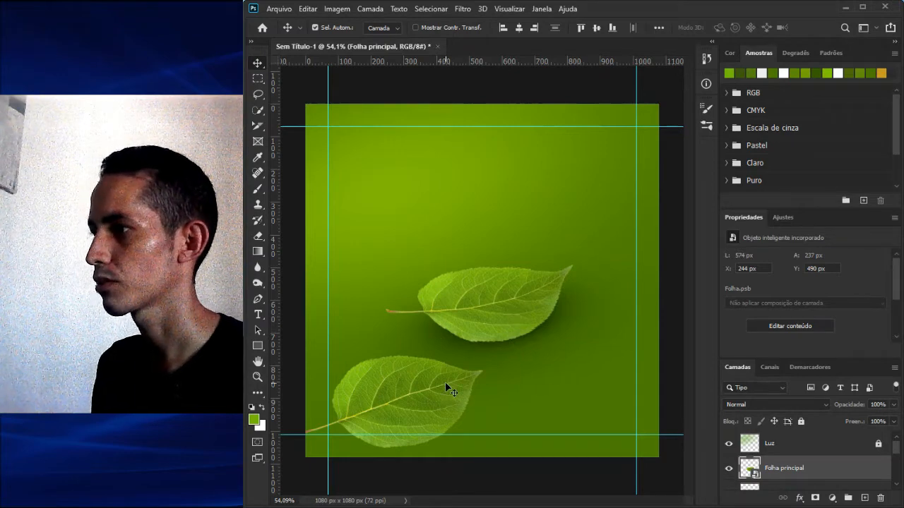
- Move the Folha leaf to about X -22 px, Y 727 px and apply Desfoque de Movimento angled along its midrib
{"action": "left_click_drag", "start_coordinate": [440, 391], "coordinate": [449, 393]}
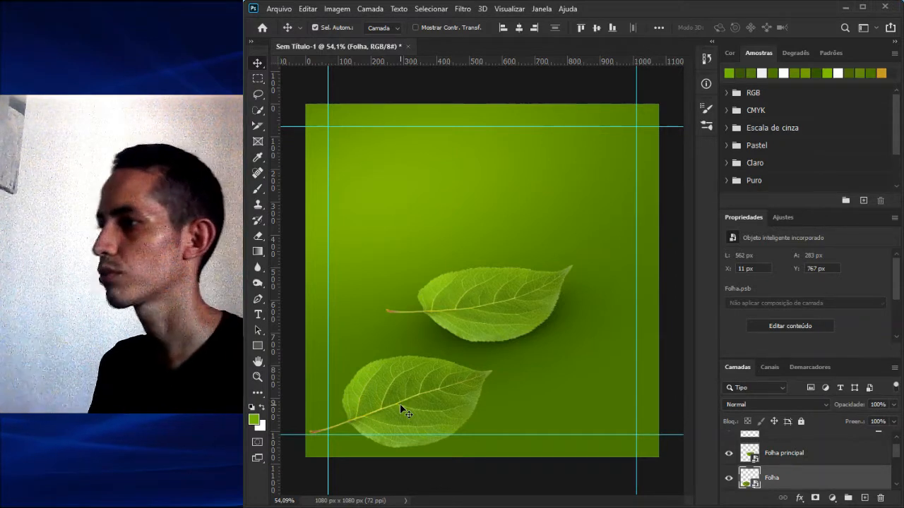
{"action": "left_click_drag", "start_coordinate": [402, 409], "coordinate": [392, 394]}
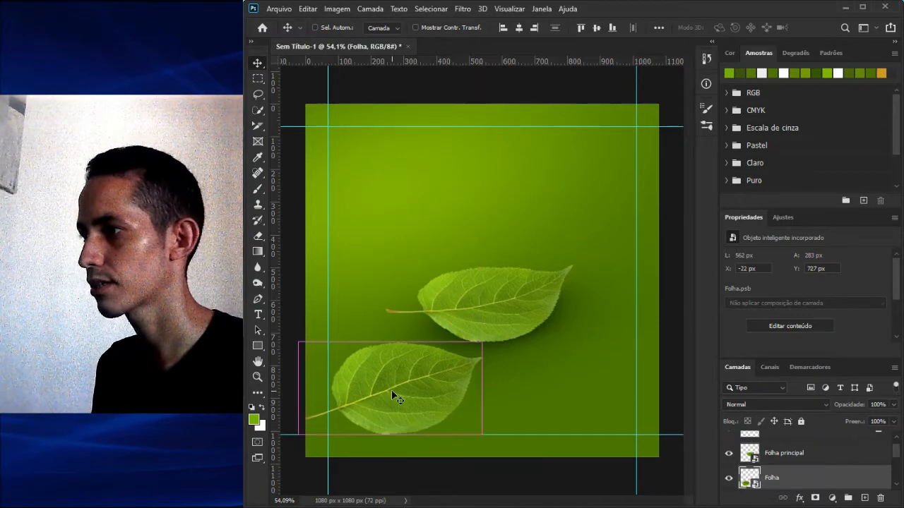
{"action": "left_click", "coordinate": [462, 8]}
{"action": "mouse_move", "coordinate": [498, 146]}
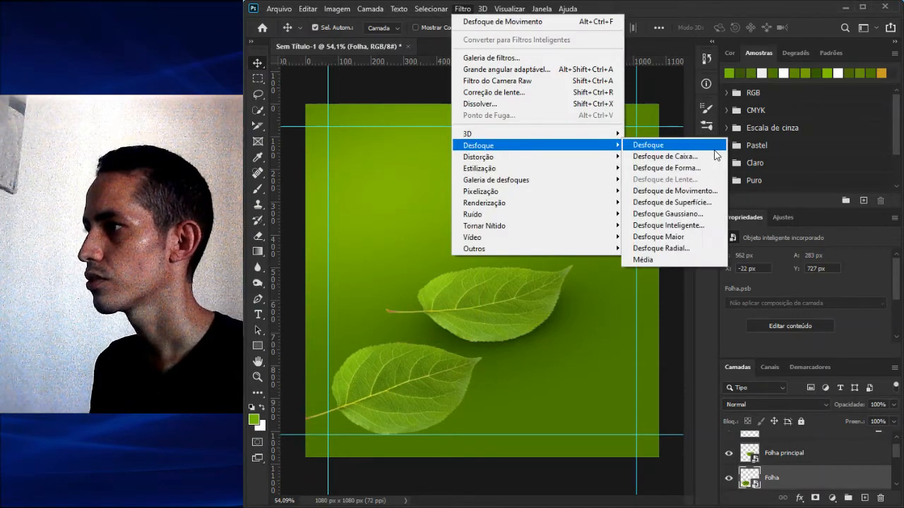
{"action": "left_click", "coordinate": [675, 196]}
{"action": "left_click_drag", "start_coordinate": [328, 118], "coordinate": [260, 79]}
{"action": "left_click", "coordinate": [268, 255]}
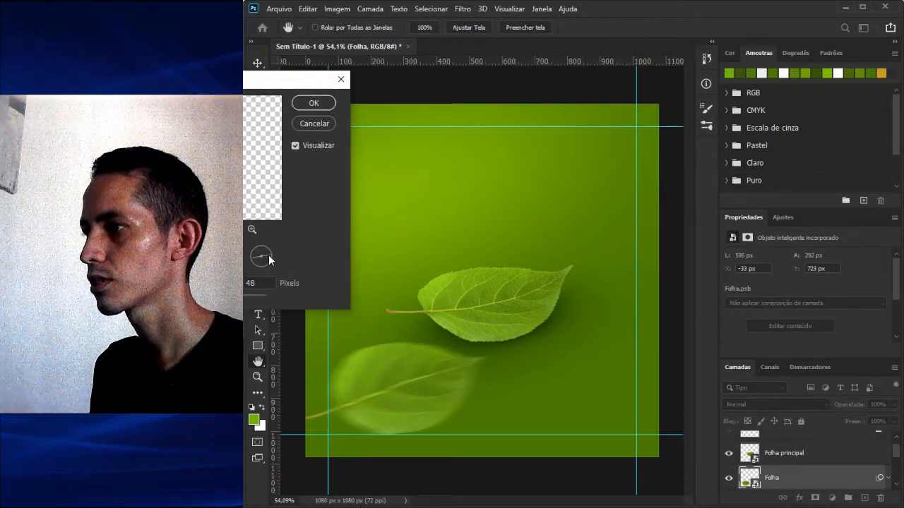
{"action": "left_click", "coordinate": [269, 253]}
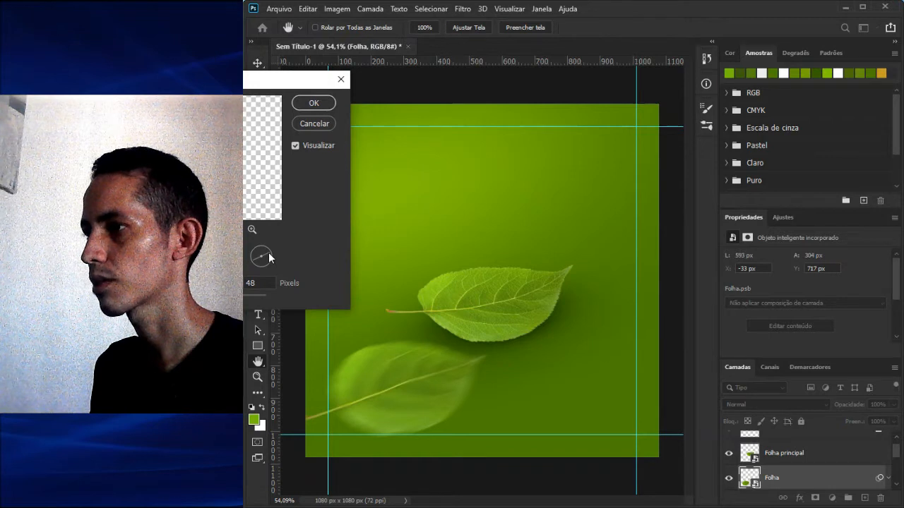
{"action": "mouse_move", "coordinate": [209, 298]}
{"action": "left_mouse_down"}
{"action": "mouse_move", "coordinate": [221, 298]}
{"action": "mouse_move", "coordinate": [207, 297]}
{"action": "left_mouse_up"}
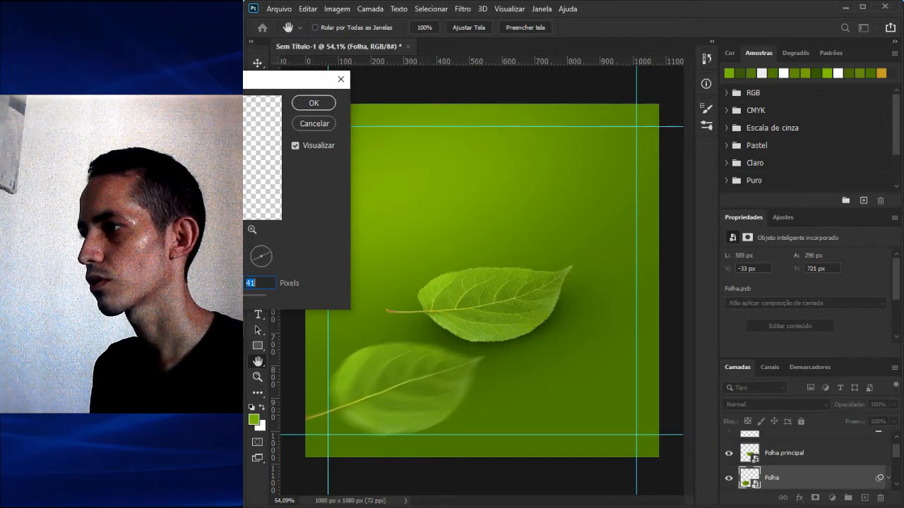
{"action": "left_click", "coordinate": [320, 104]}
- Rotate the blurred Folha leaf to about 60° and move it to the canvas's upper-right corner, at about X 594 px, Y -210 px
{"action": "key", "text": "ctrl+t"}
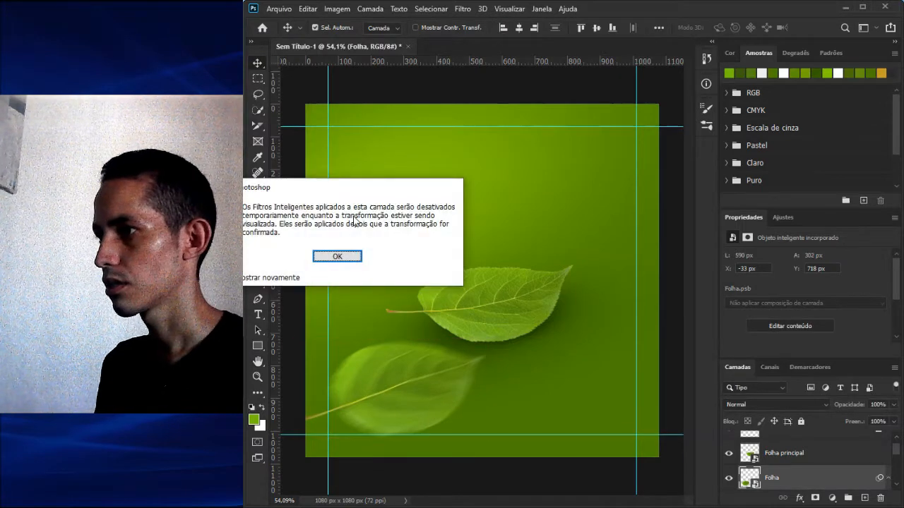
{"action": "left_click", "coordinate": [346, 259]}
{"action": "left_click_drag", "start_coordinate": [447, 403], "coordinate": [541, 212]}
{"action": "left_click_drag", "start_coordinate": [568, 158], "coordinate": [580, 151]}
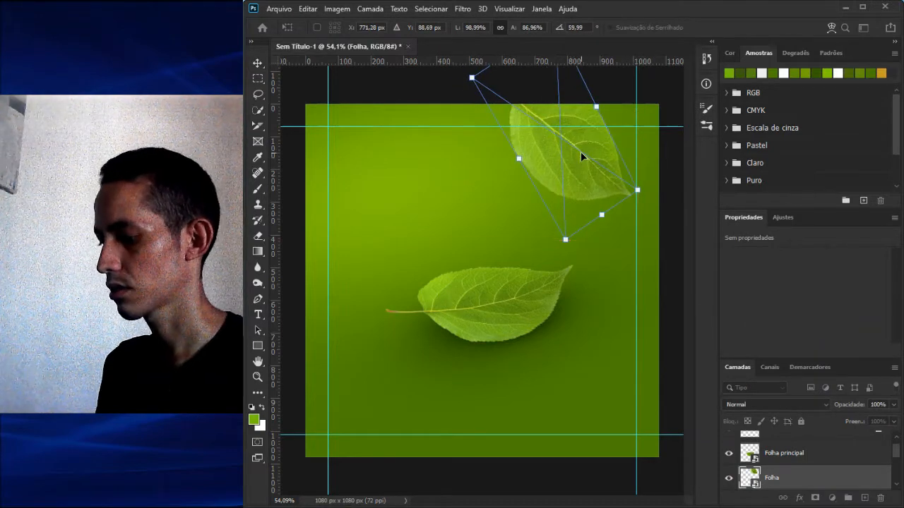
{"action": "key", "text": "Return"}
{"action": "left_click_drag", "start_coordinate": [587, 183], "coordinate": [602, 148]}
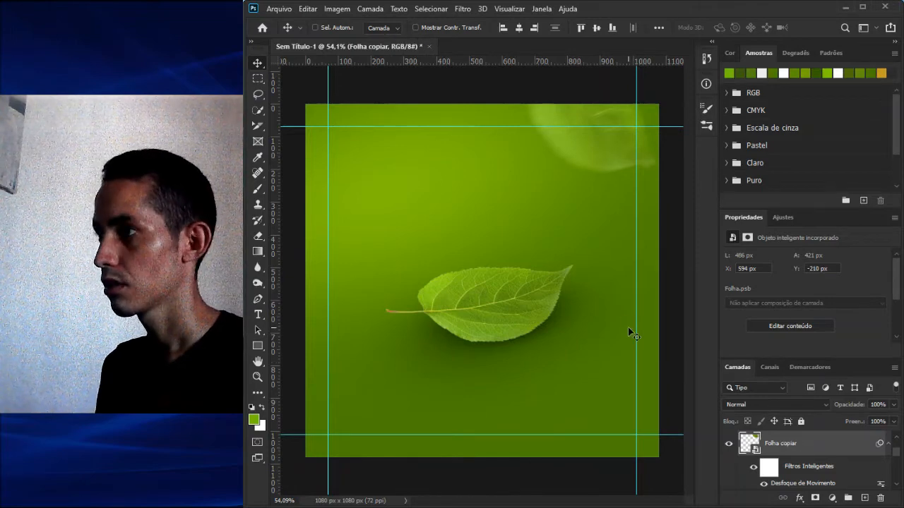
- Duplicate the blurred Folha leaf, rotate the copy to about -25.4° and place it partly outside the canvas's lower-left corner
{"action": "key", "text": "ctrl+t"}
{"action": "left_click", "coordinate": [339, 256]}
{"action": "left_click_drag", "start_coordinate": [540, 241], "coordinate": [448, 413]}
{"action": "left_click_drag", "start_coordinate": [492, 349], "coordinate": [417, 334]}
{"action": "left_click_drag", "start_coordinate": [433, 367], "coordinate": [417, 428]}
{"action": "key", "text": "Return"}
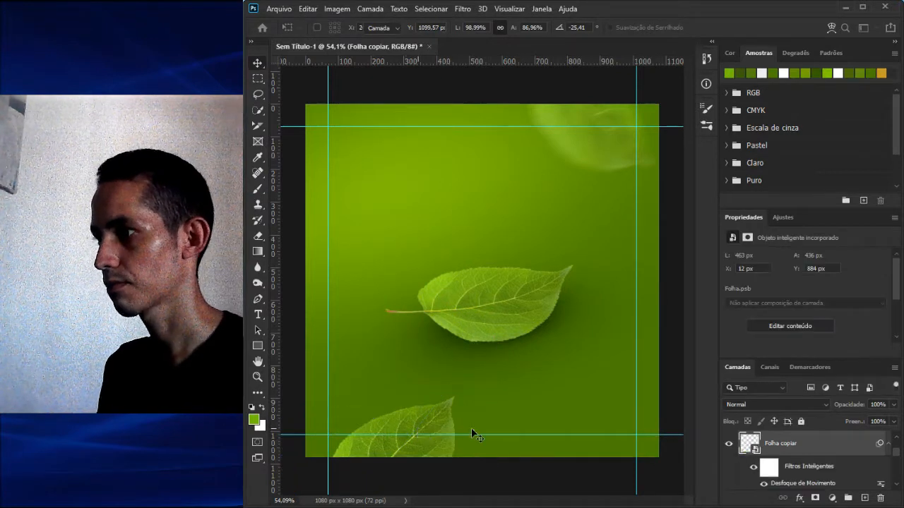
{"action": "left_click_drag", "start_coordinate": [410, 430], "coordinate": [357, 428]}
- Fine-tune the blurred leaves' positions: Folha at X 653 px, Y -210 px and Folha copiar at X -187 px, Y 903 px
{"action": "left_click_drag", "start_coordinate": [575, 151], "coordinate": [585, 138]}
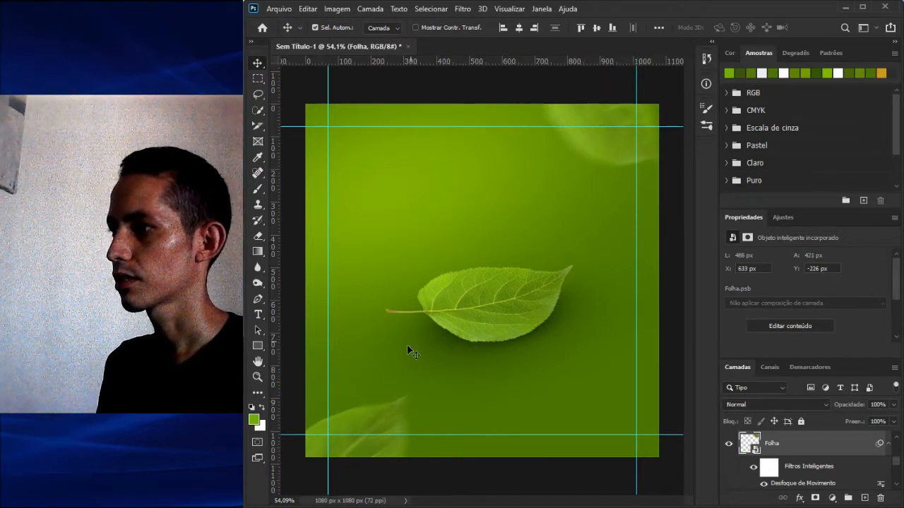
{"action": "left_click_drag", "start_coordinate": [361, 414], "coordinate": [339, 419]}
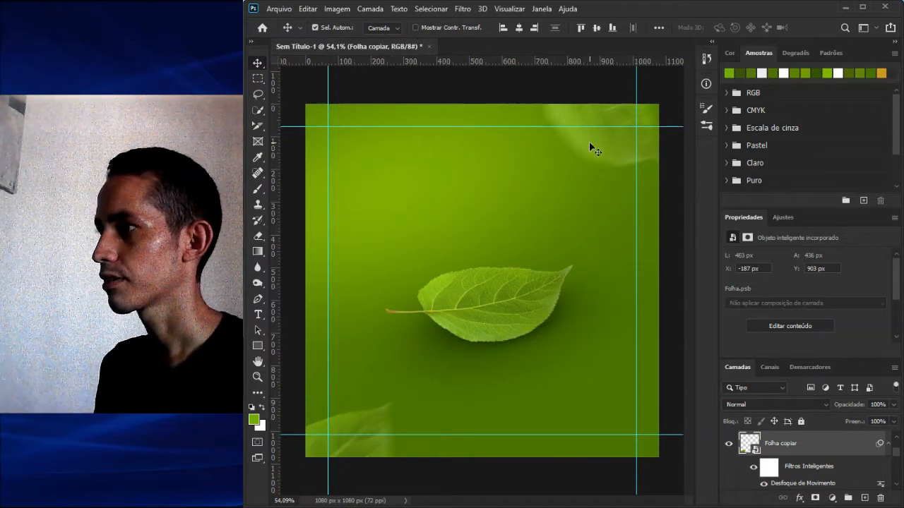
{"action": "left_click_drag", "start_coordinate": [590, 148], "coordinate": [597, 145]}
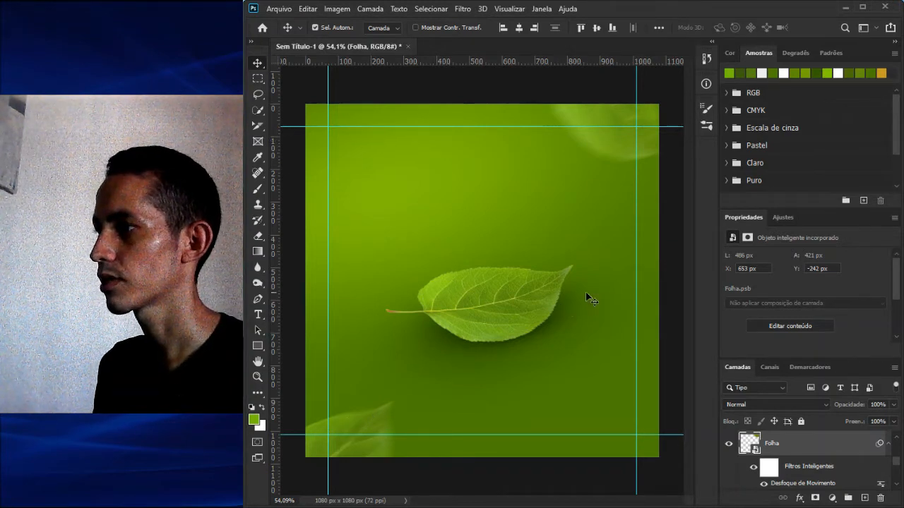
{"action": "left_click_drag", "start_coordinate": [592, 145], "coordinate": [592, 154]}
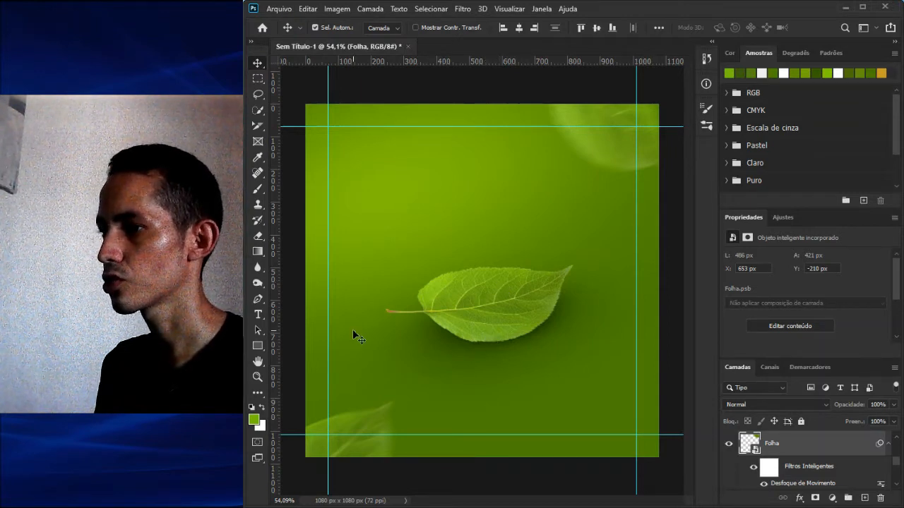
- Add the text "Folha" in MADE Mirage Bold above the main leaf and enlarge it to about 142 px wide
{"action": "left_click", "coordinate": [257, 315]}
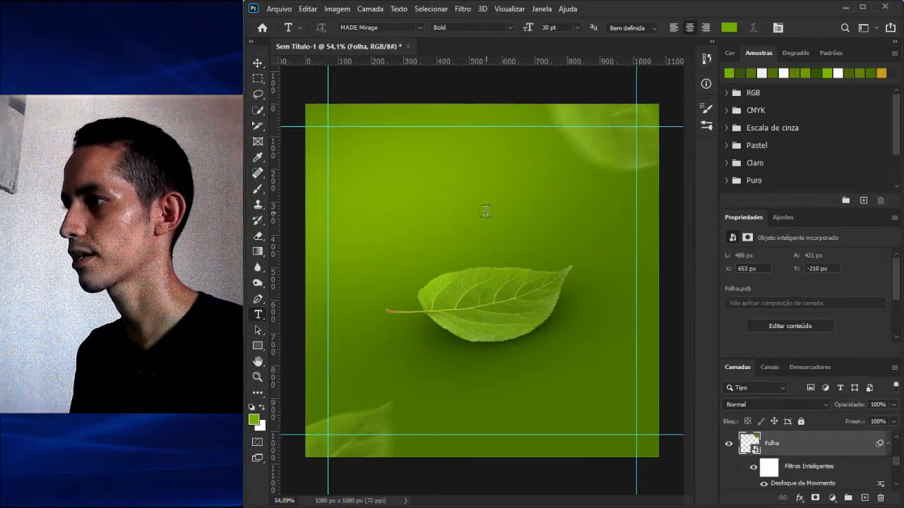
{"action": "left_click", "coordinate": [439, 233]}
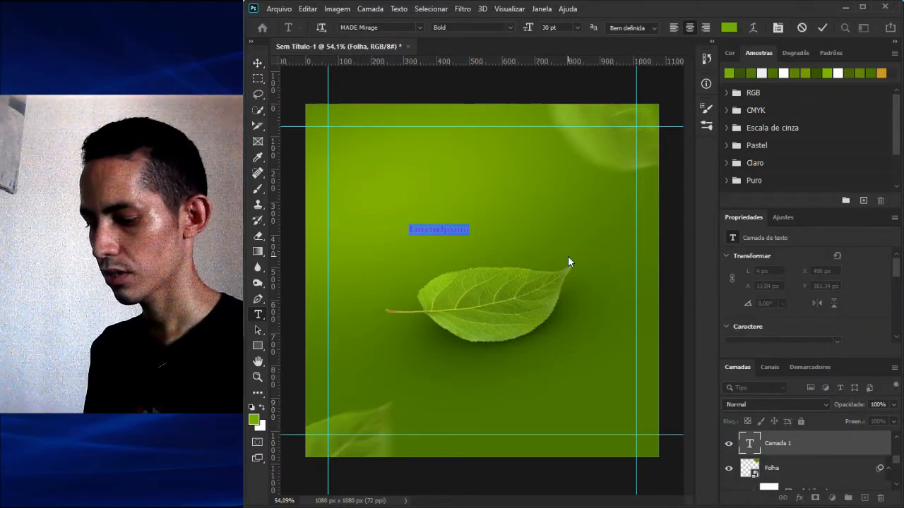
{"action": "type", "text": "Folha"}
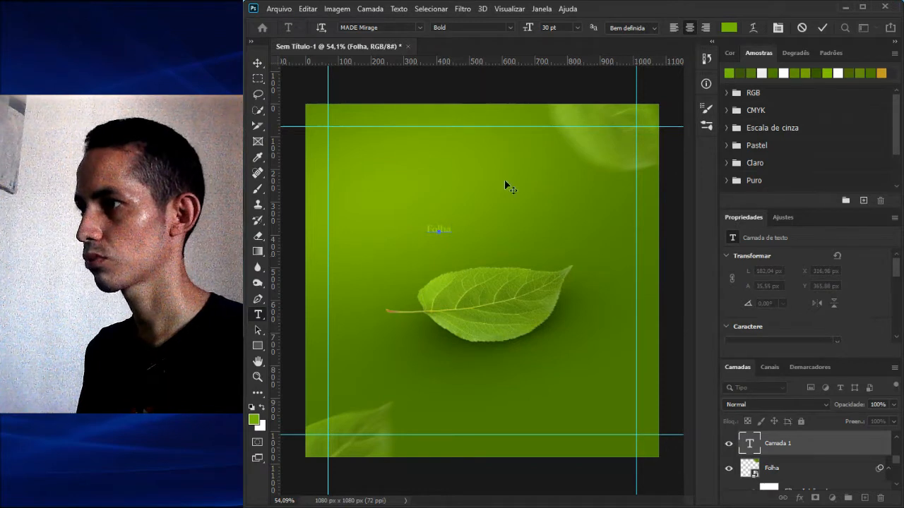
{"action": "left_click", "coordinate": [258, 62]}
{"action": "key", "text": "ctrl+t"}
{"action": "left_click_drag", "start_coordinate": [454, 225], "coordinate": [459, 253]}
{"action": "key", "text": "Return"}
{"action": "key", "text": "ctrl+z"}
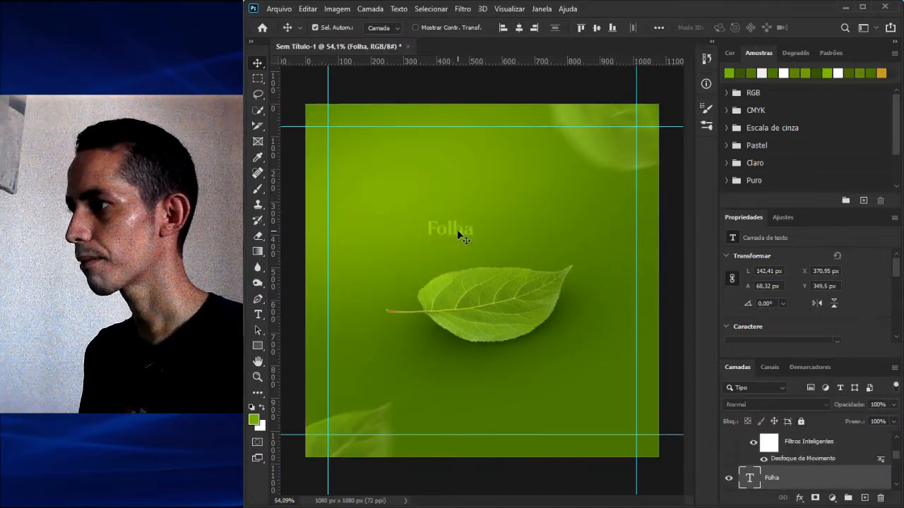
{"action": "key", "text": "ctrl"}
- Duplicate the "Folha" text directly below the original, at about Y 417 px, and change the copy's wording to "Verde"
{"action": "key", "text": "ctrl+j"}
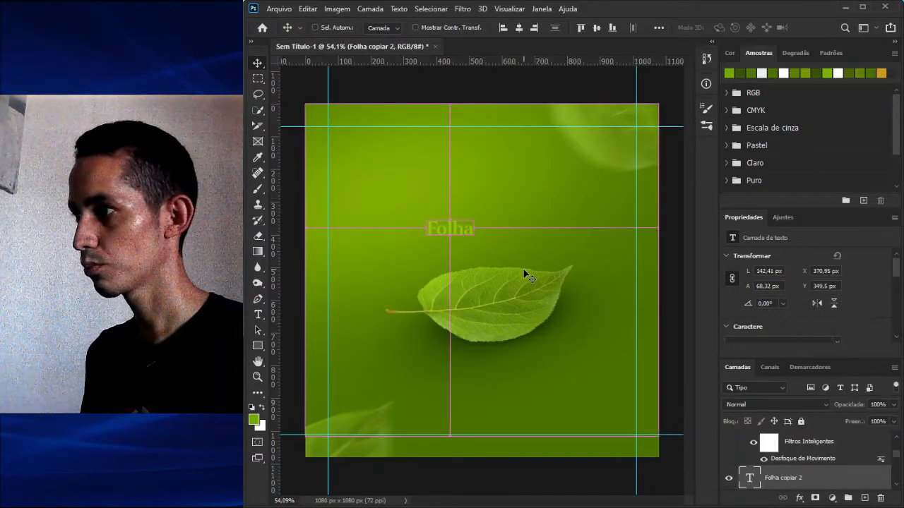
{"action": "key", "text": "ctrl+t"}
{"action": "left_click_drag", "start_coordinate": [451, 233], "coordinate": [449, 248]}
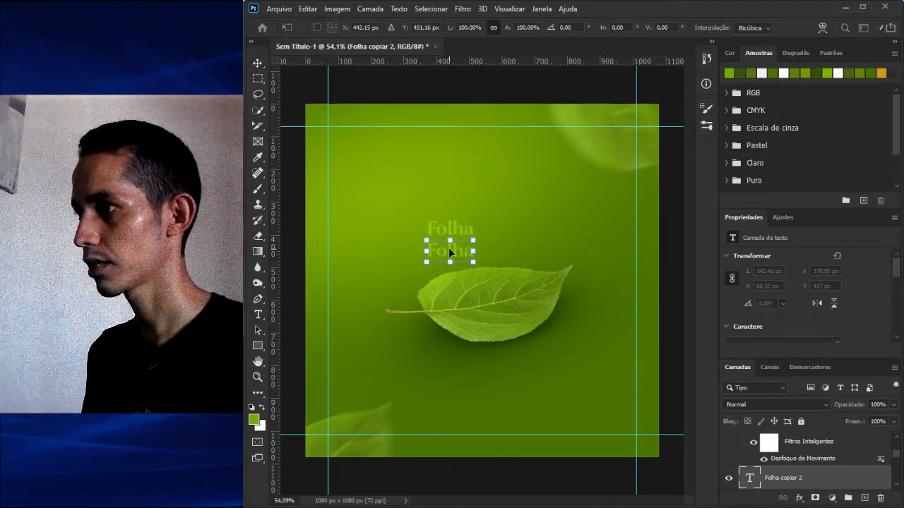
{"action": "key", "text": "Return"}
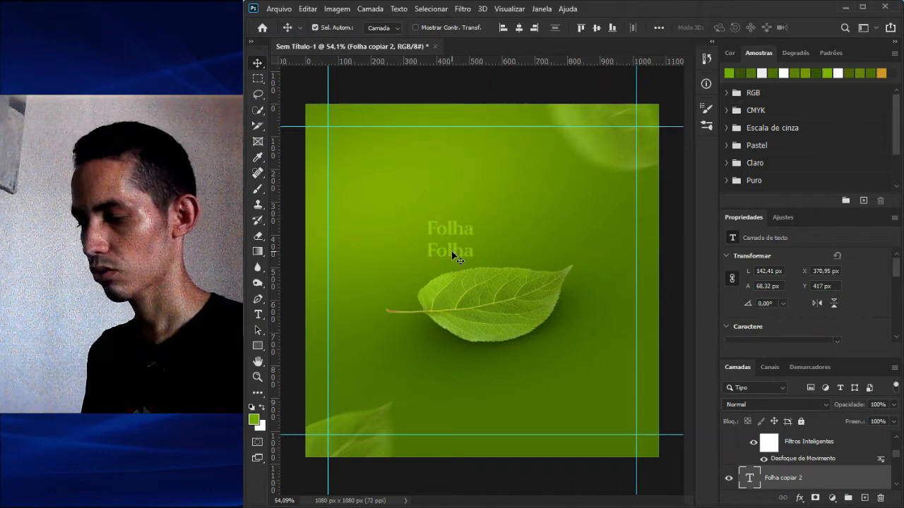
{"action": "double_click", "coordinate": [451, 251]}
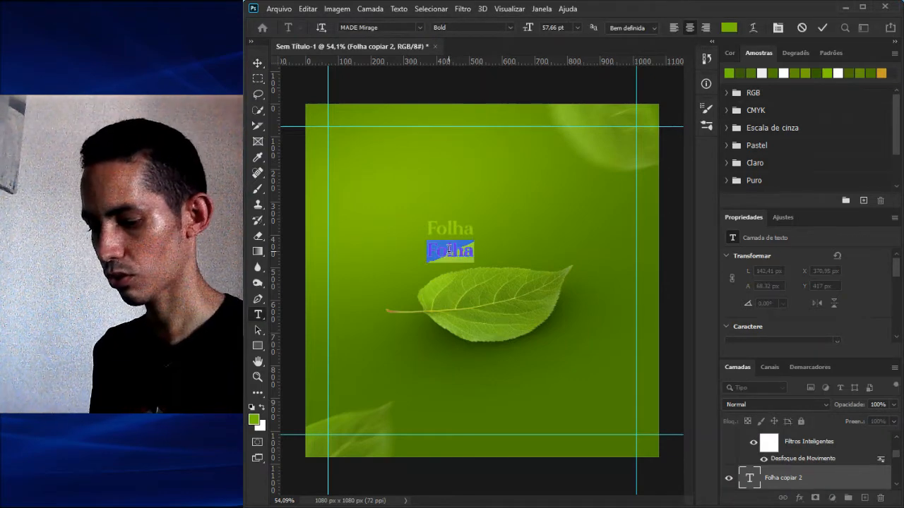
{"action": "type", "text": "Verde"}
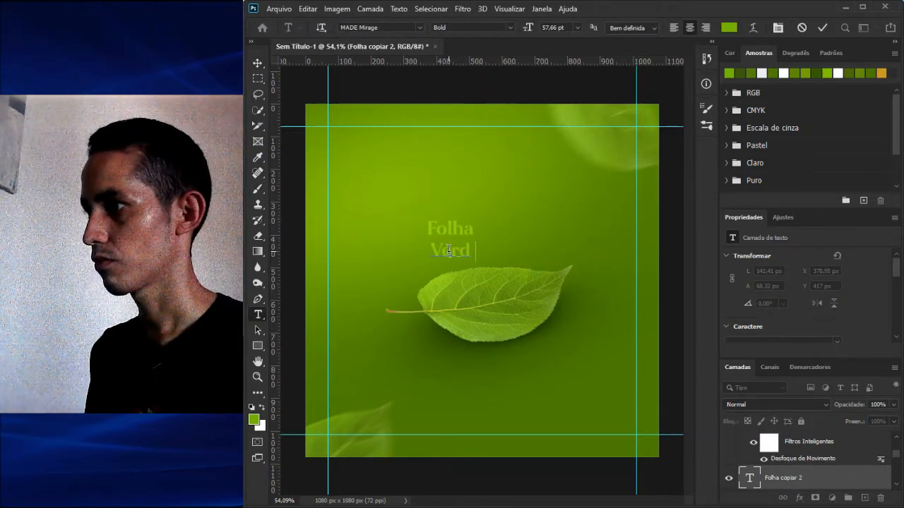
{"action": "left_click", "coordinate": [258, 63]}
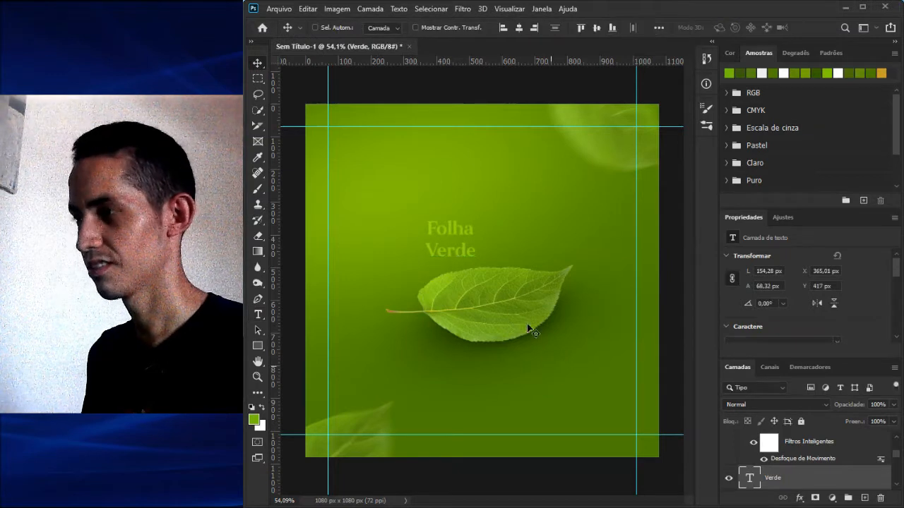
- Enlarge the "Verde" text to about 169 pt so its base reaches behind the main leaf
{"action": "key", "text": "ctrl+t"}
{"action": "left_click_drag", "start_coordinate": [474, 247], "coordinate": [518, 256]}
{"action": "key", "text": "Return"}
- Place the "Folha" text just above the start of "Verde", at about X 347 px, Y 339 px
{"action": "mouse_move", "coordinate": [454, 226]}
{"action": "left_mouse_down"}
{"action": "mouse_move", "coordinate": [470, 212]}
{"action": "mouse_move", "coordinate": [448, 224]}
{"action": "left_mouse_up"}
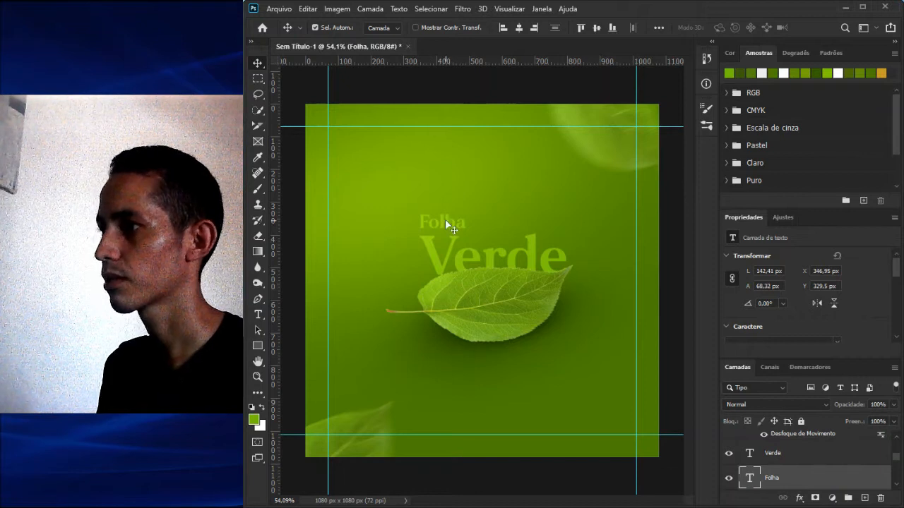
{"action": "left_click_drag", "start_coordinate": [445, 221], "coordinate": [445, 224]}
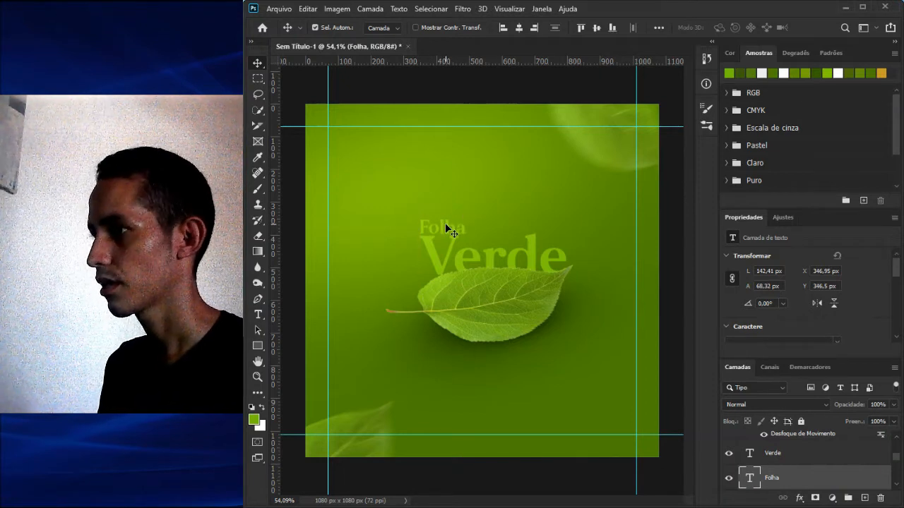
{"action": "key", "text": "Up"}
{"action": "key", "text": "Up"}
{"action": "key", "text": "Up"}
{"action": "key", "text": "Up"}
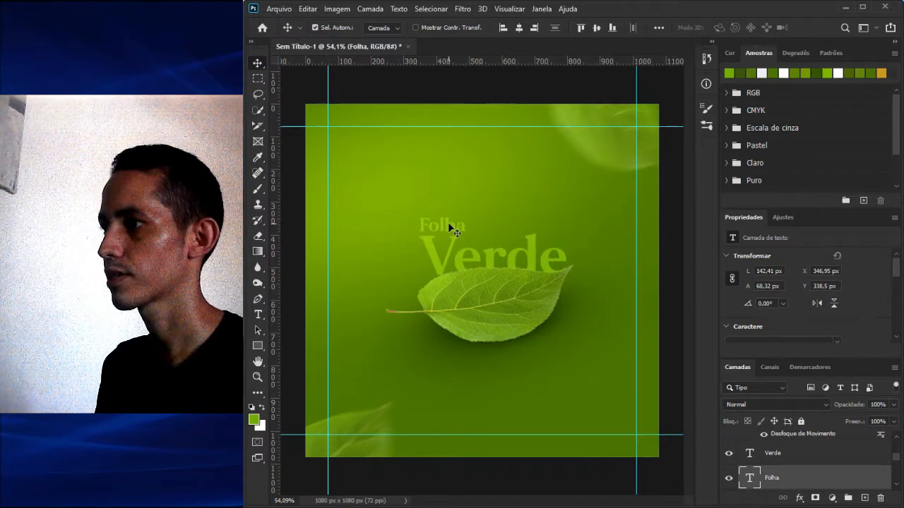
- Move the "Folha" text into the gap above "erd" in "Verde" and enlarge it to about 66 pt, 164 px wide
{"action": "left_click_drag", "start_coordinate": [450, 224], "coordinate": [516, 234]}
{"action": "key", "text": "ctrl+t"}
{"action": "key", "text": "Return"}
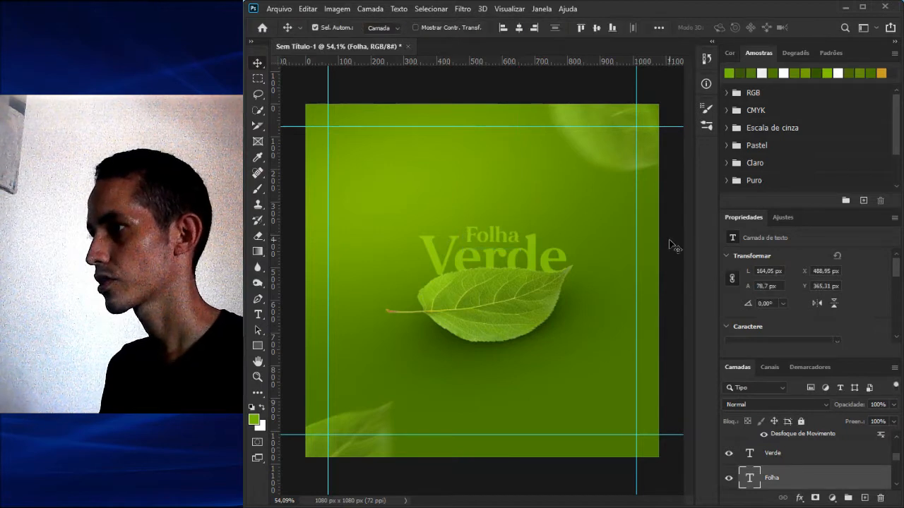
- Set the "Verde" text's colour to white, ffffff
{"action": "left_click", "coordinate": [535, 260]}
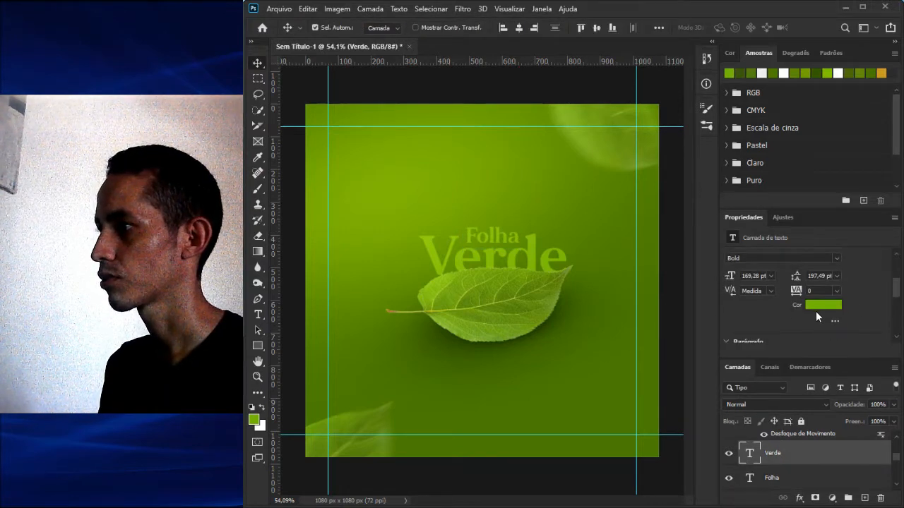
{"action": "left_click", "coordinate": [819, 306]}
{"action": "type", "text": "ffffff"}
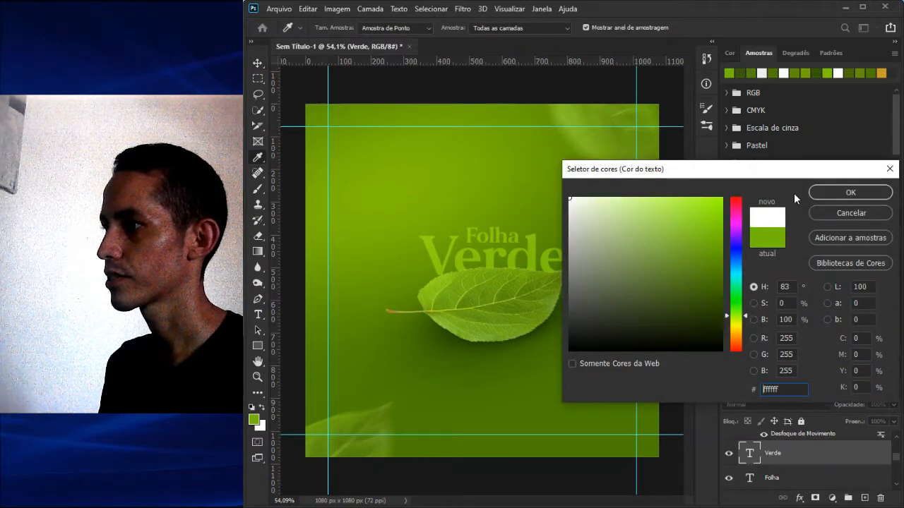
{"action": "left_click", "coordinate": [827, 193]}
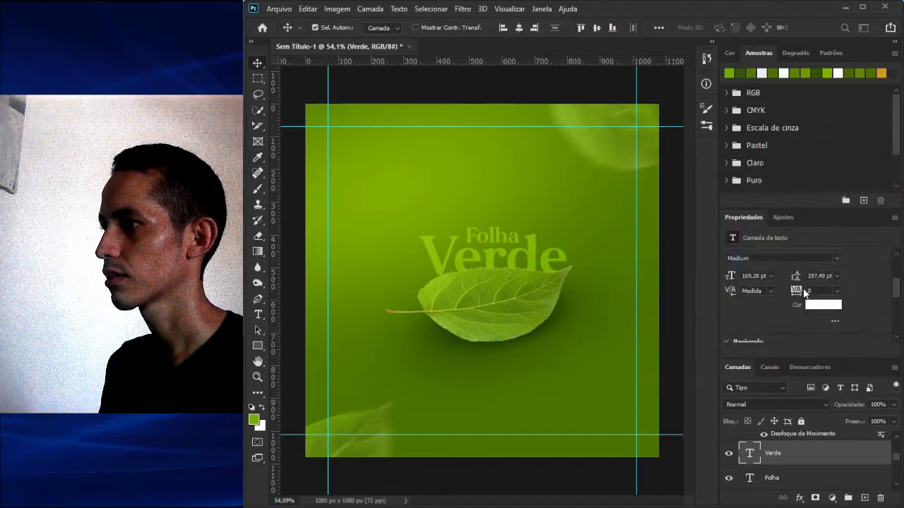
- Set the "Folha" text's colour to dark green, 3d5c04
{"action": "left_click", "coordinate": [492, 233]}
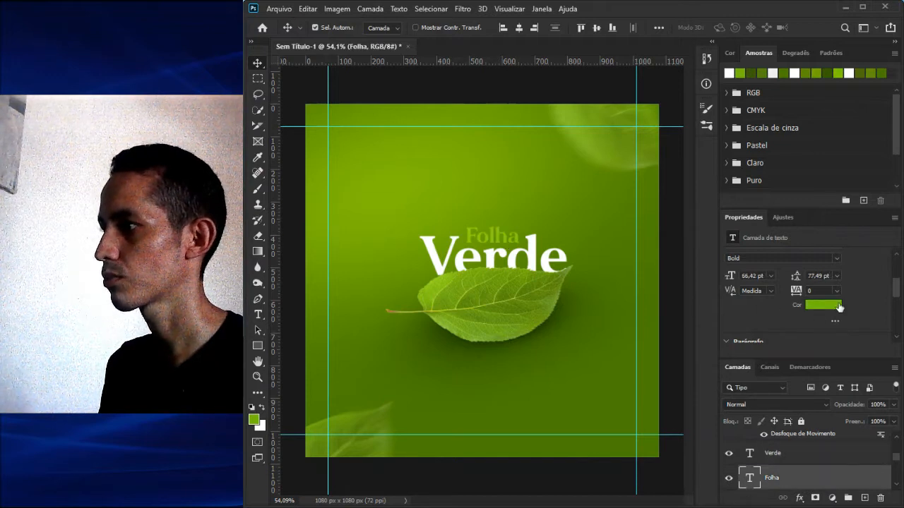
{"action": "left_click", "coordinate": [824, 305]}
{"action": "left_click", "coordinate": [507, 308]}
{"action": "left_click", "coordinate": [511, 303]}
{"action": "left_click", "coordinate": [520, 303]}
{"action": "left_click", "coordinate": [709, 277]}
{"action": "left_click", "coordinate": [721, 298]}
{"action": "left_click", "coordinate": [716, 296]}
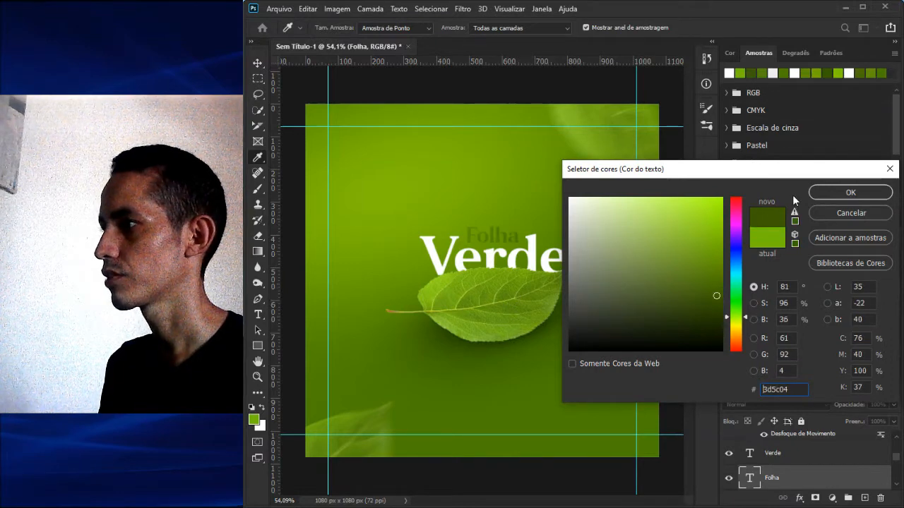
{"action": "left_click", "coordinate": [825, 192]}
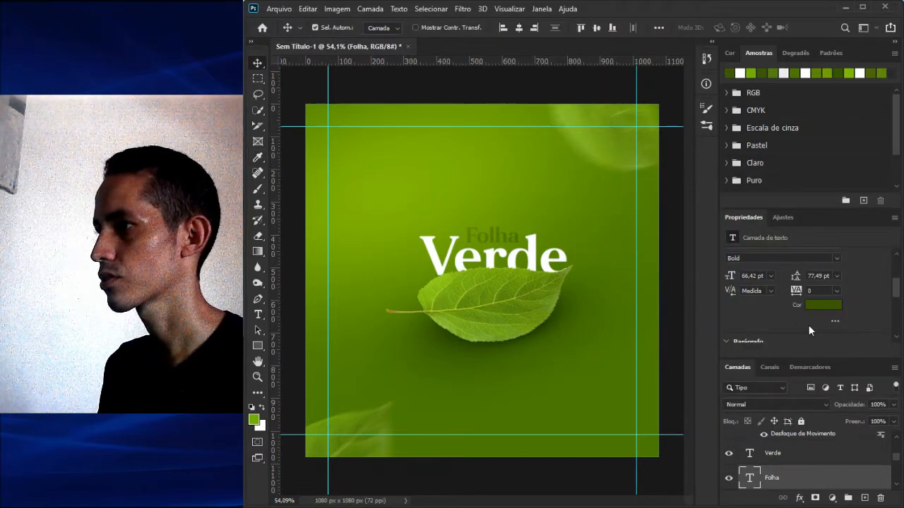
- Set the "Folha" text's colour to a darker green, about RGB 46, 69, 3
{"action": "left_click", "coordinate": [827, 311]}
{"action": "left_click", "coordinate": [714, 314]}
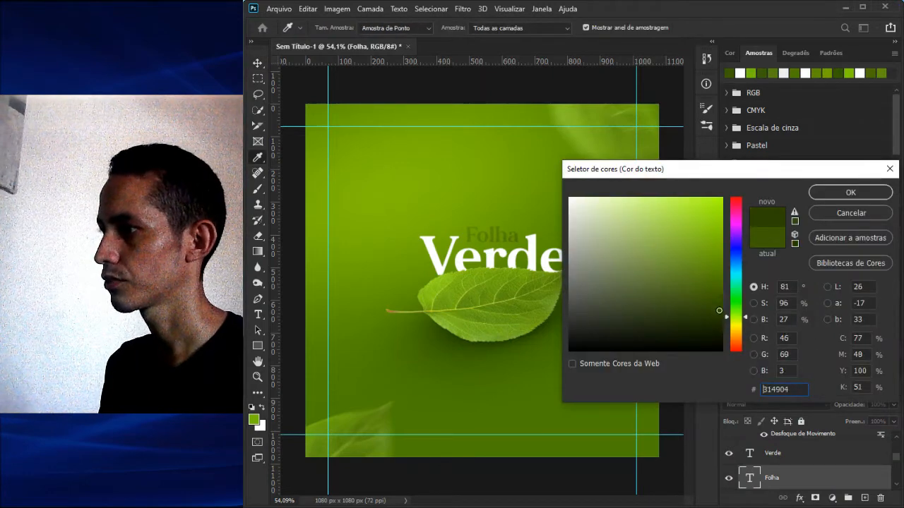
{"action": "left_click", "coordinate": [850, 192]}
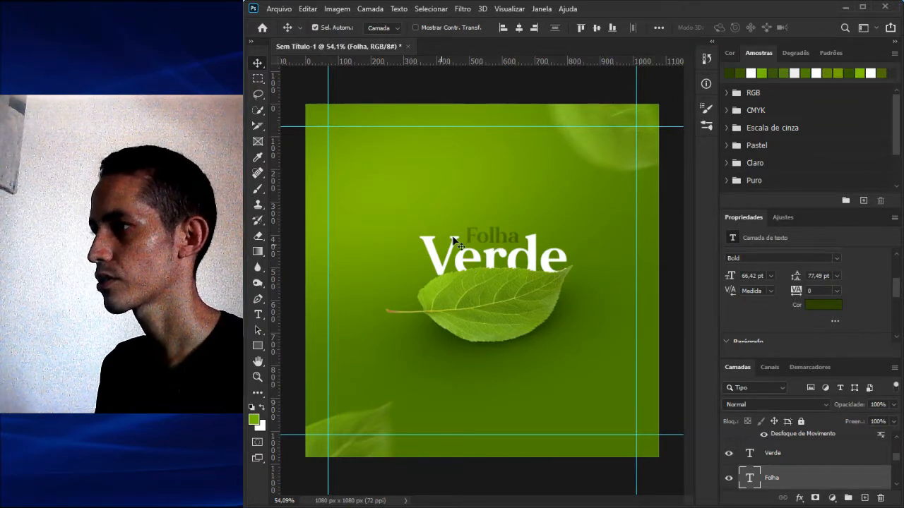
- Try the background's light green, 7ab107, on the "Verde" text and return its colour to white, ffffff
{"action": "scroll", "coordinate": [496, 235], "scroll_direction": "up", "scroll_amount": 1}
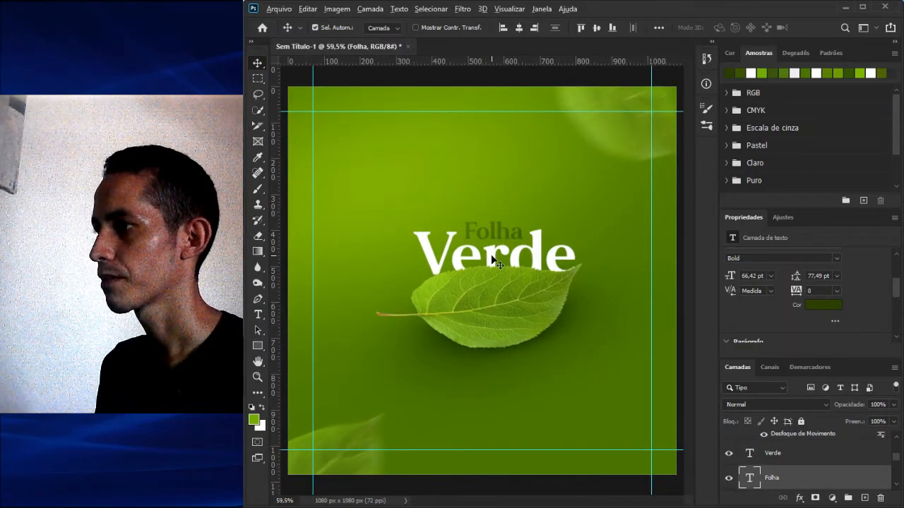
{"action": "left_click", "coordinate": [460, 258]}
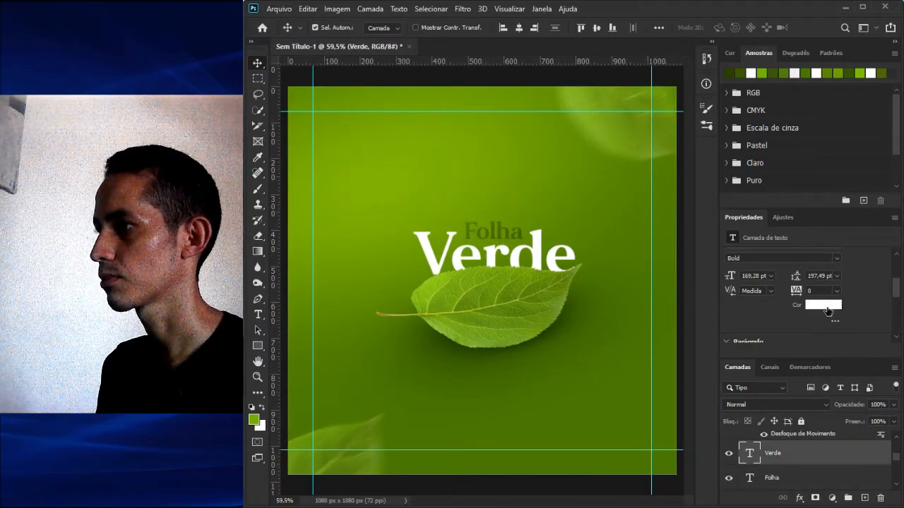
{"action": "left_click", "coordinate": [828, 311]}
{"action": "left_click", "coordinate": [432, 214]}
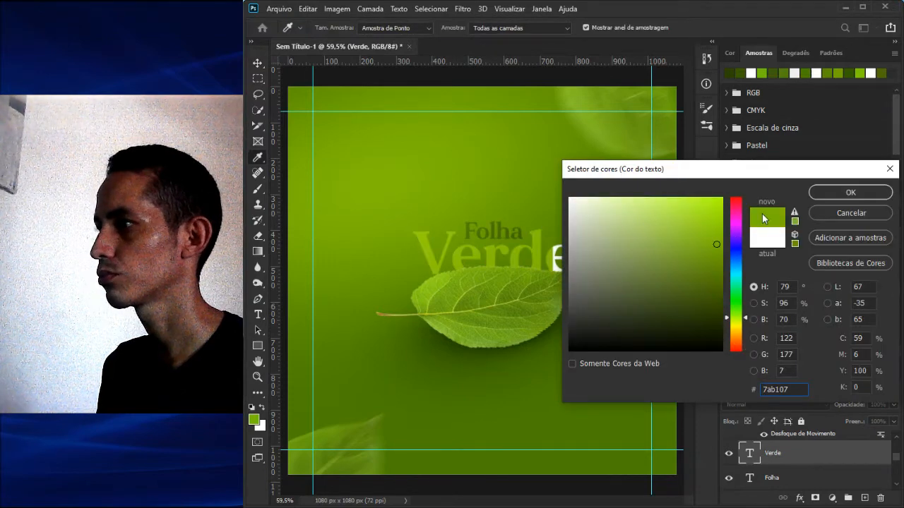
{"action": "left_click", "coordinate": [875, 192]}
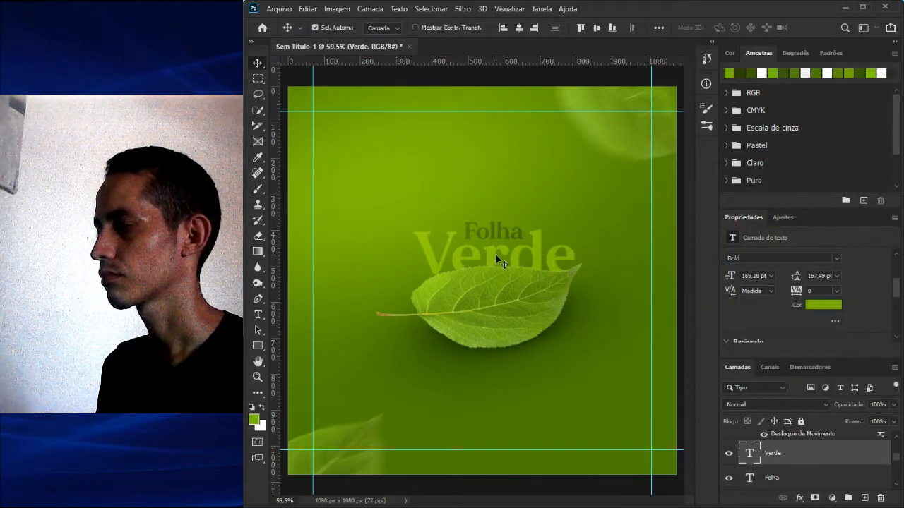
{"action": "left_click", "coordinate": [823, 300]}
{"action": "left_click", "coordinate": [569, 201]}
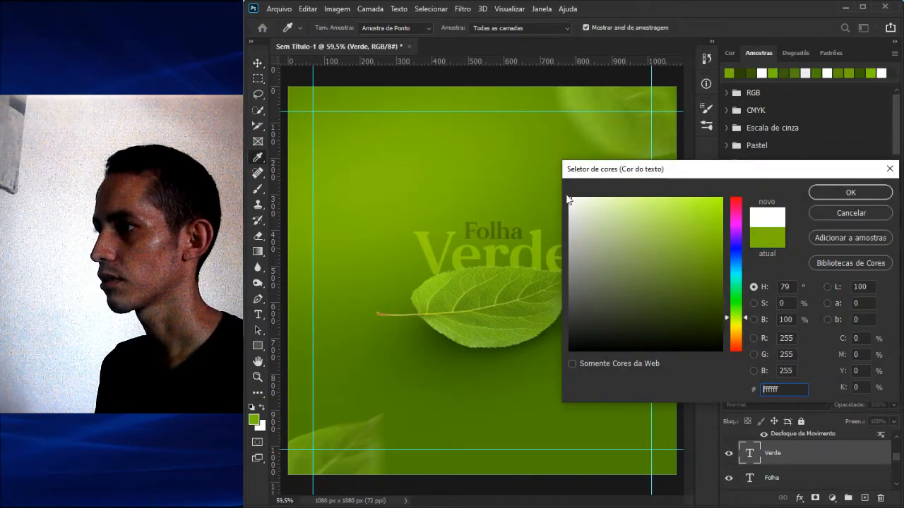
{"action": "left_click", "coordinate": [850, 196]}
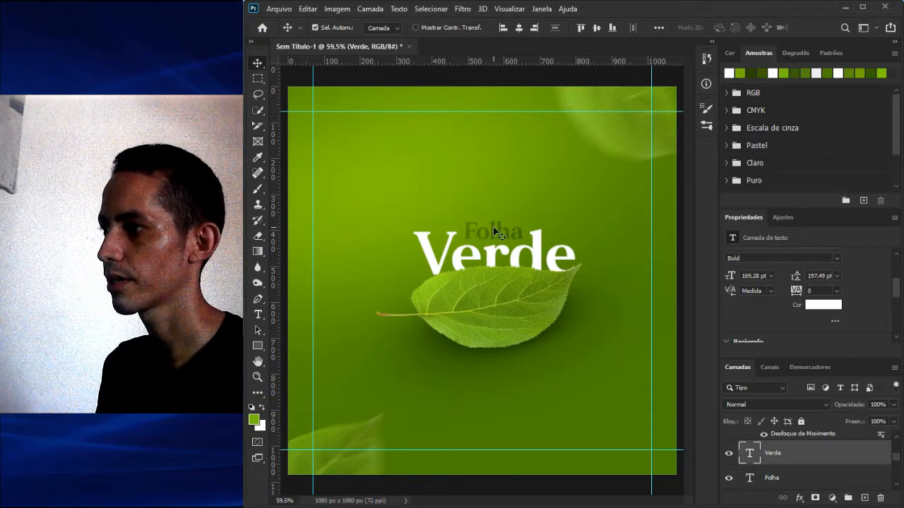
- Duplicate the "Verde" text and place the copy below the leaf, at about X 347 px, Y 855 px
{"action": "scroll", "coordinate": [525, 278], "scroll_direction": "down", "scroll_amount": 2}
{"action": "scroll", "coordinate": [525, 278], "scroll_direction": "up", "scroll_amount": 3}
{"action": "scroll", "coordinate": [526, 279], "scroll_direction": "down", "scroll_amount": 1}
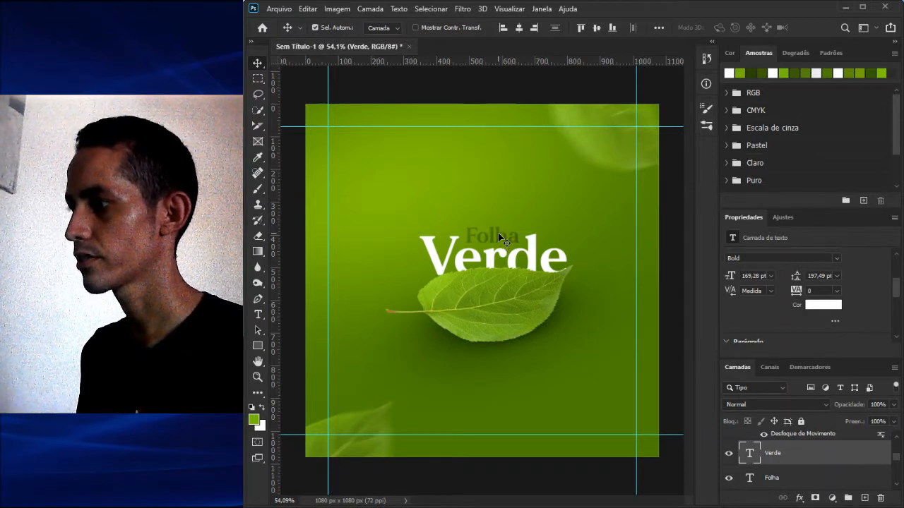
{"action": "left_click_drag", "start_coordinate": [499, 247], "coordinate": [500, 385]}
{"action": "key", "text": "ctrl+z"}
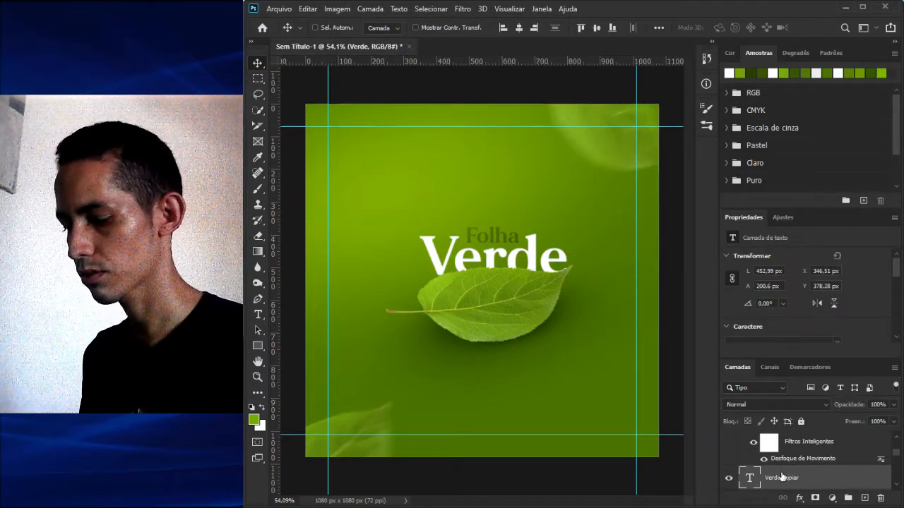
{"action": "key", "text": "ctrl+j"}
{"action": "key", "text": "ctrl+t"}
{"action": "left_click_drag", "start_coordinate": [506, 254], "coordinate": [496, 400]}
{"action": "key", "text": "Return"}
- Replace the copied "Verde" text with a placeholder address line beginning with "Endereço"
{"action": "key", "text": "t"}
{"action": "double_click", "coordinate": [490, 413]}
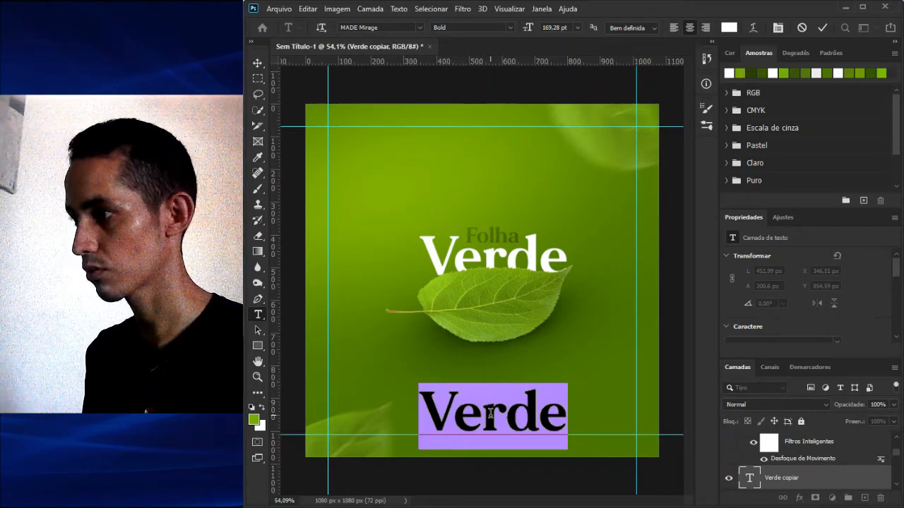
{"action": "type", "text": "e"}
{"action": "key", "text": "BackSpace"}
{"action": "type", "text": "Endereço"}
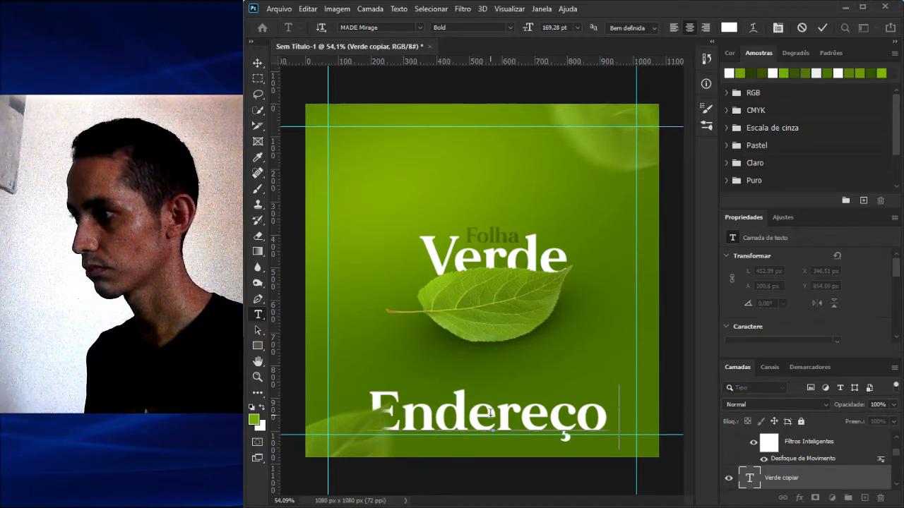
{"action": "type", "text": ","}
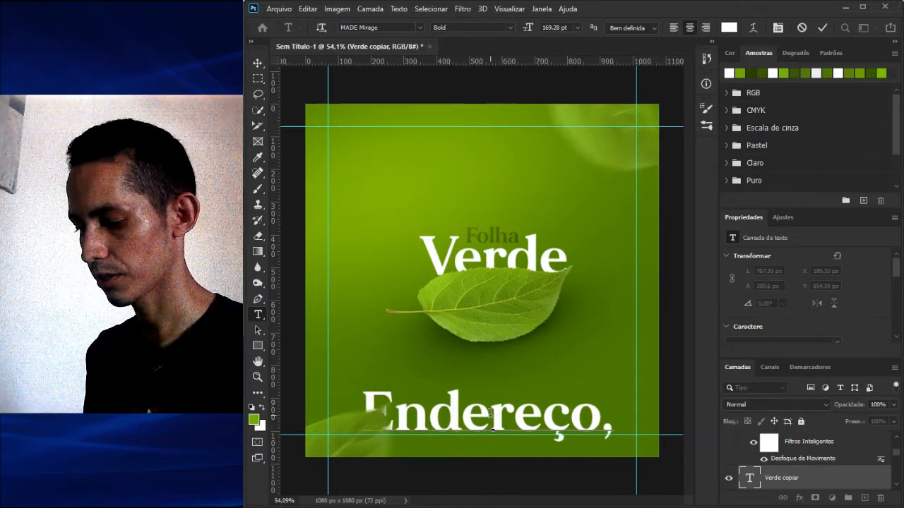
{"action": "type", "text": " av."}
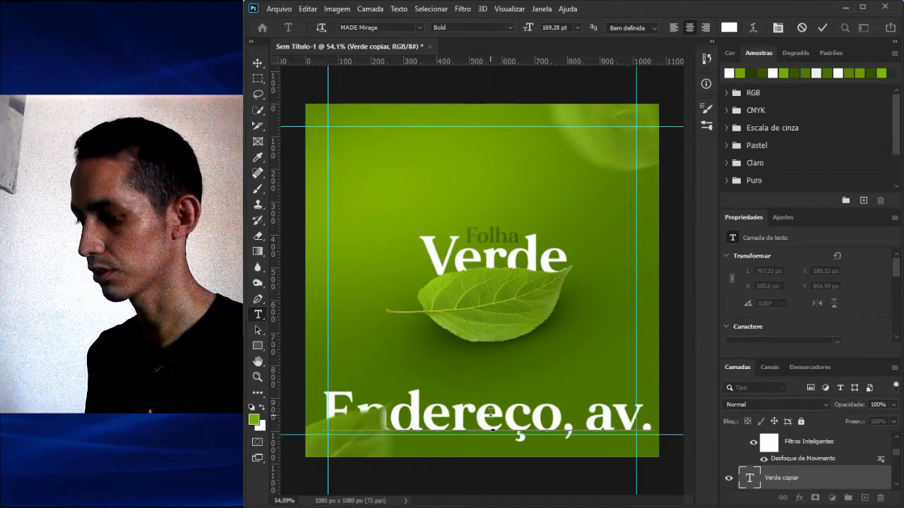
{"action": "type", "text": " -"}
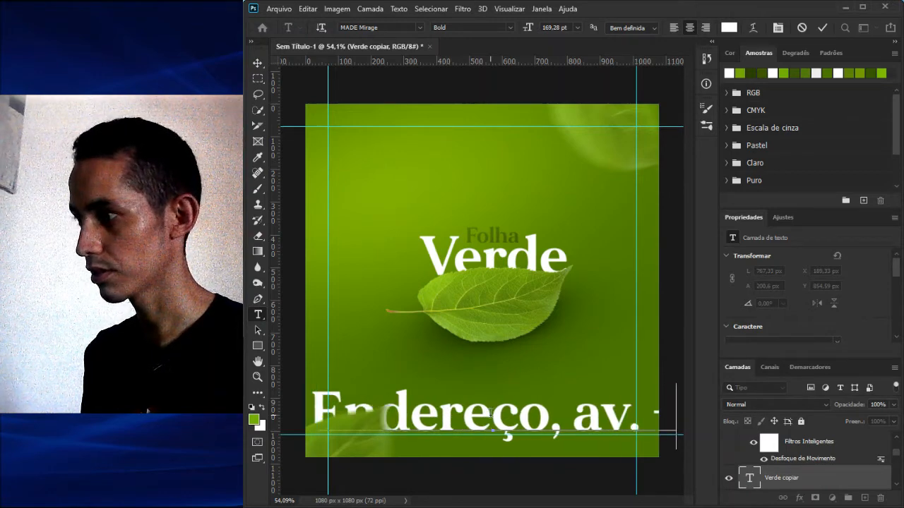
{"action": "key", "text": "BackSpace"}
{"action": "key", "text": "BackSpace"}
{"action": "type", "text": "-"}
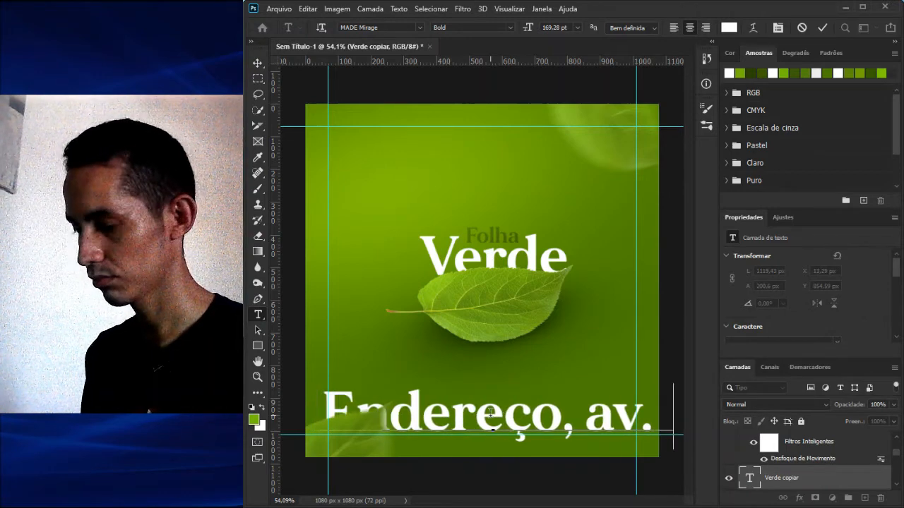
{"action": "key", "text": "BackSpace"}
{"action": "type", "text": "01 -"}
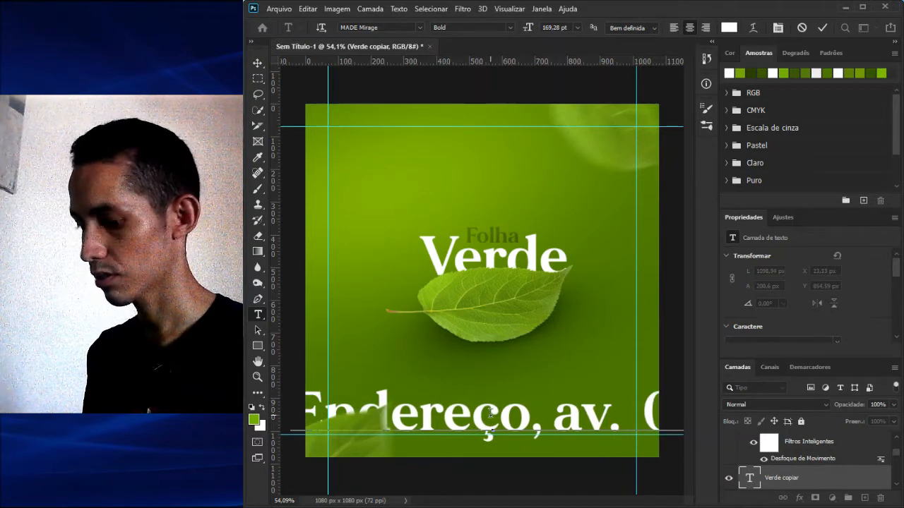
{"action": "type", "text": " c"}
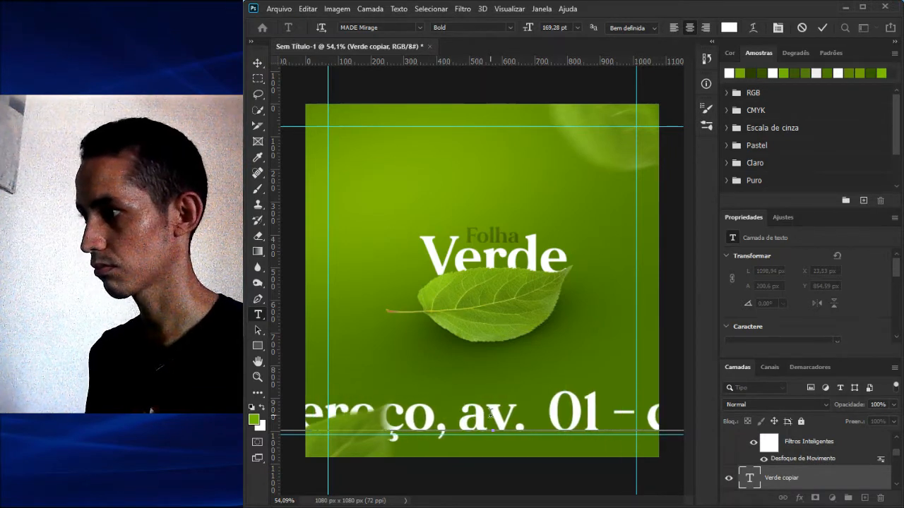
{"action": "key", "text": "ctrl+a"}
{"action": "left_click", "coordinate": [258, 62]}
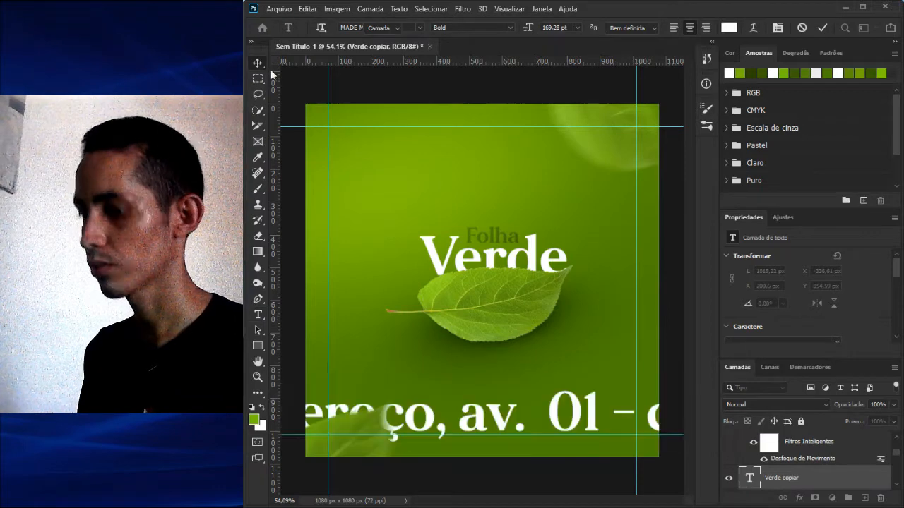
- Shrink the address text to about 47 pt and place it at the lower guide, at about X 327 px, Y 961 px
{"action": "key", "text": "ctrl+t"}
{"action": "left_click_drag", "start_coordinate": [492, 392], "coordinate": [496, 419]}
{"action": "key", "text": "Return"}
- Correct the misspelled last word of the address text from "cenro" to "centro"
{"action": "key", "text": "t"}
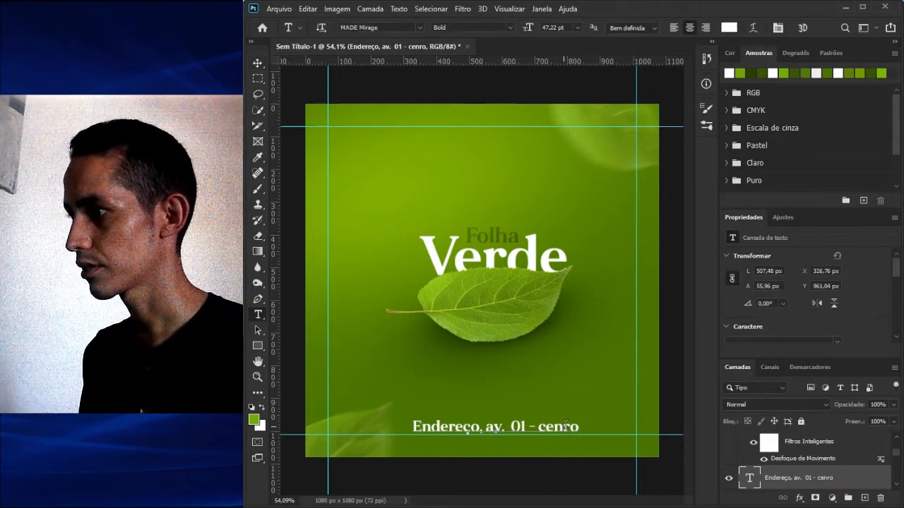
{"action": "left_click_drag", "start_coordinate": [562, 428], "coordinate": [576, 426]}
{"action": "key", "text": "Left"}
{"action": "type", "text": "t"}
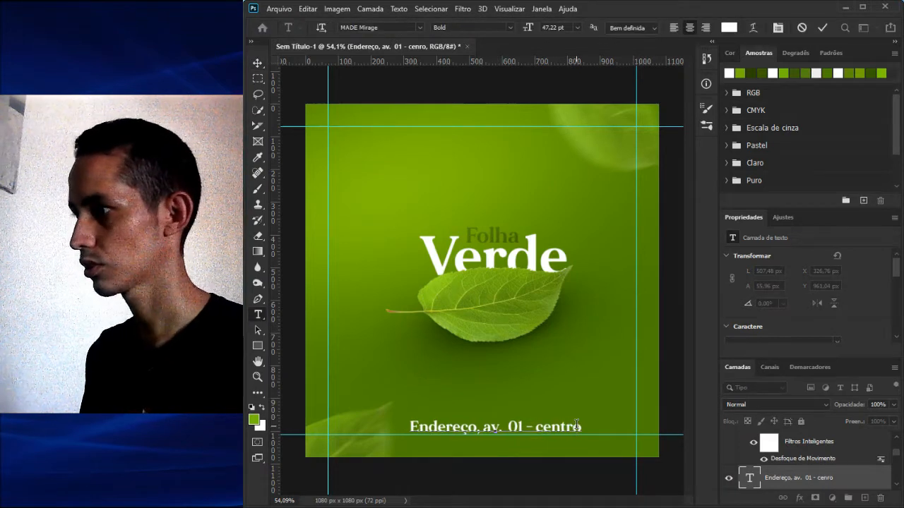
{"action": "left_click", "coordinate": [258, 63]}
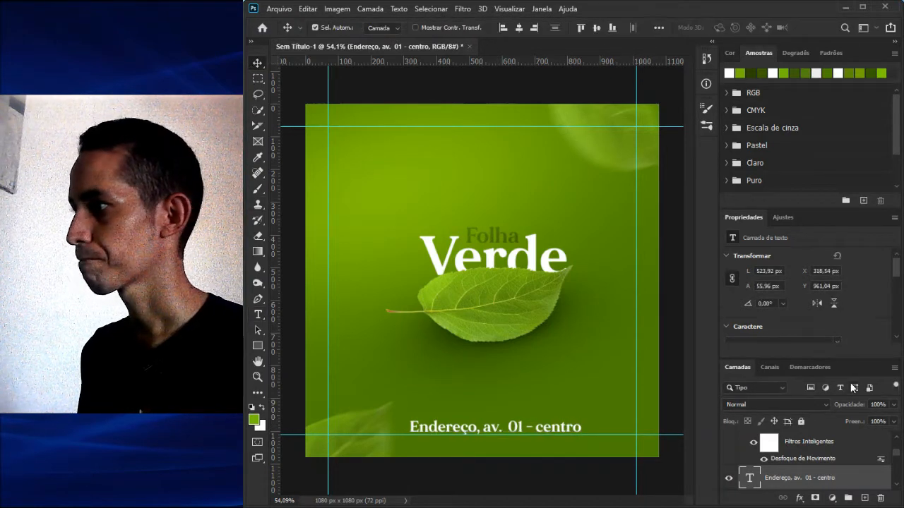
- Set the address text's font to Montserrat Regular
{"action": "scroll", "coordinate": [893, 279], "scroll_direction": "down", "scroll_amount": 2}
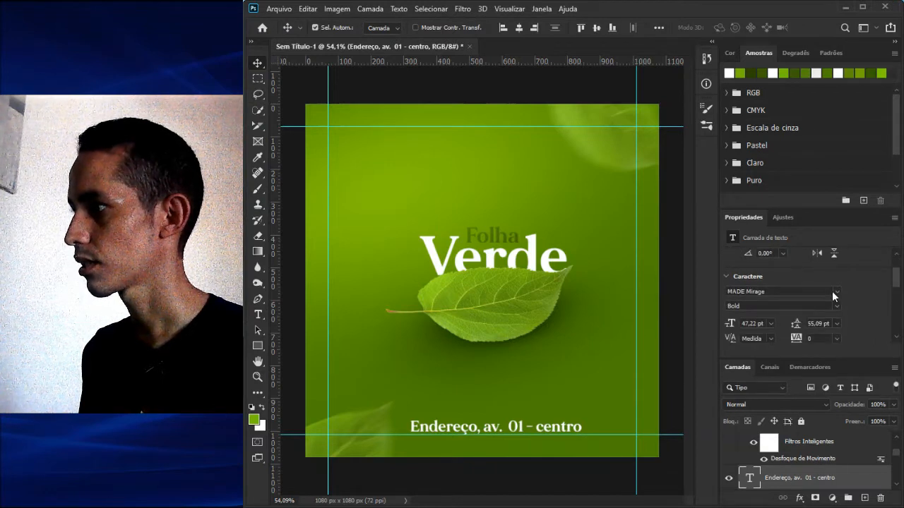
{"action": "left_click", "coordinate": [836, 294]}
{"action": "left_click", "coordinate": [650, 315]}
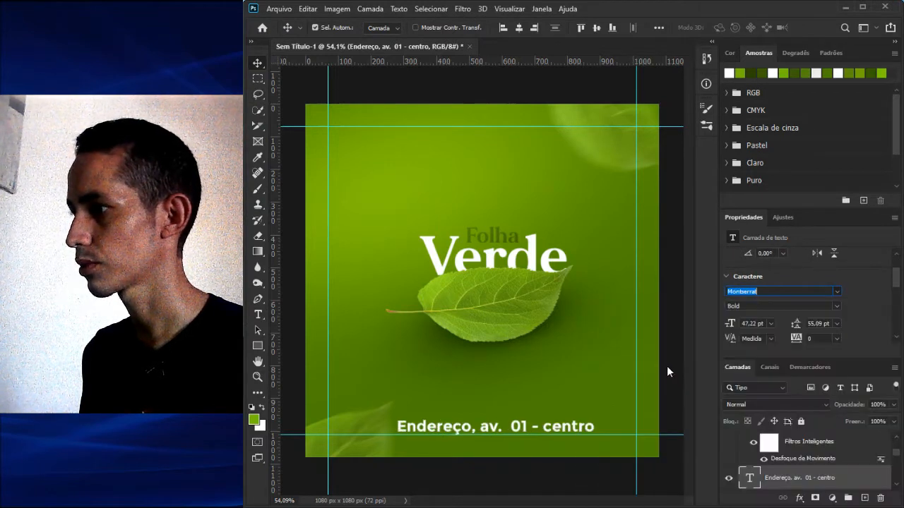
{"action": "left_click", "coordinate": [836, 306]}
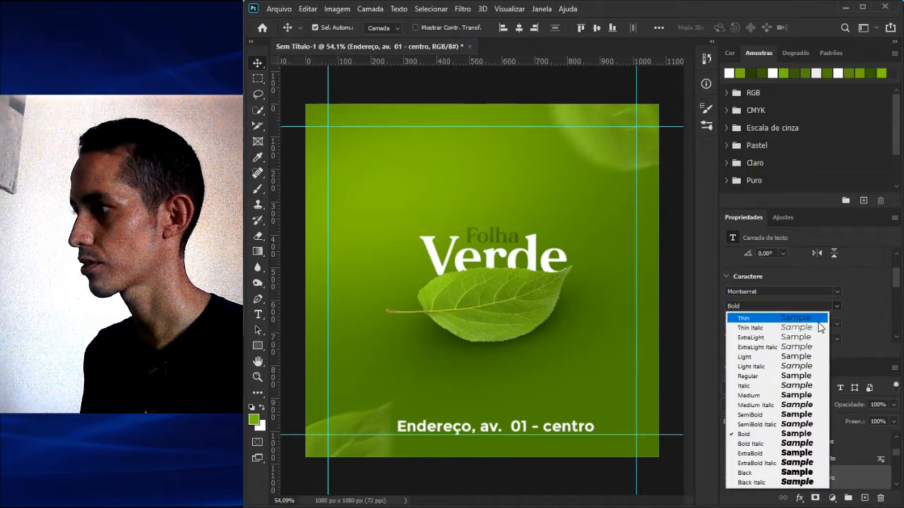
{"action": "left_click", "coordinate": [752, 373]}
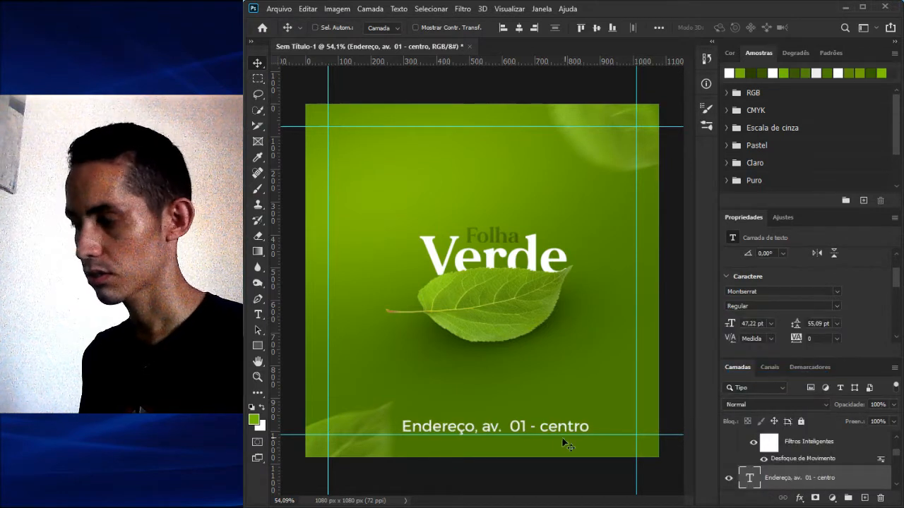
- Scale the address text down to about 35 pt and centre it horizontally on the canvas
{"action": "key", "text": "ctrl+t"}
{"action": "left_click_drag", "start_coordinate": [585, 427], "coordinate": [525, 430]}
{"action": "key", "text": "Return"}
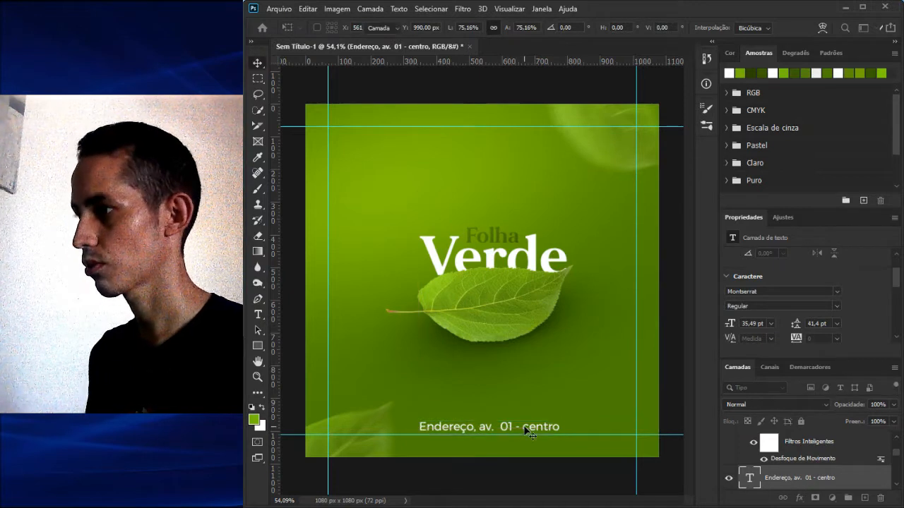
{"action": "left_click", "coordinate": [519, 28]}
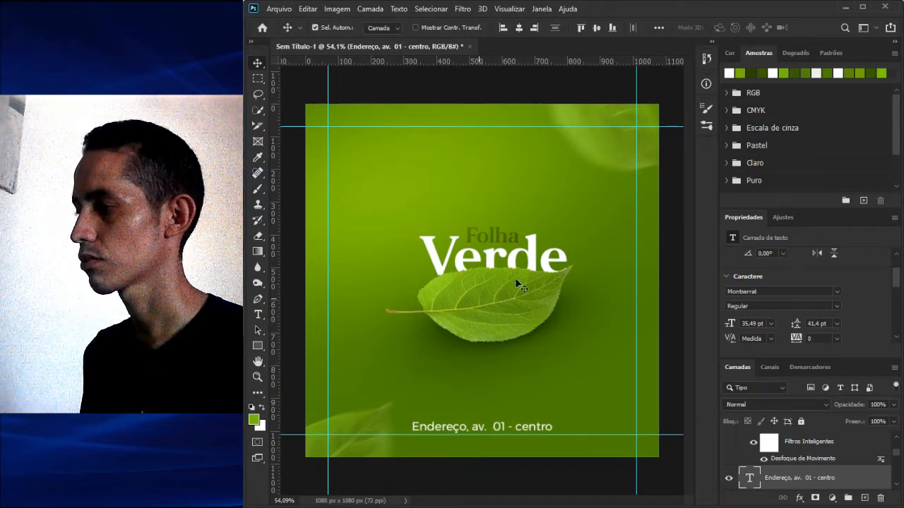
{"action": "scroll", "coordinate": [526, 279], "scroll_direction": "up", "scroll_amount": 2}
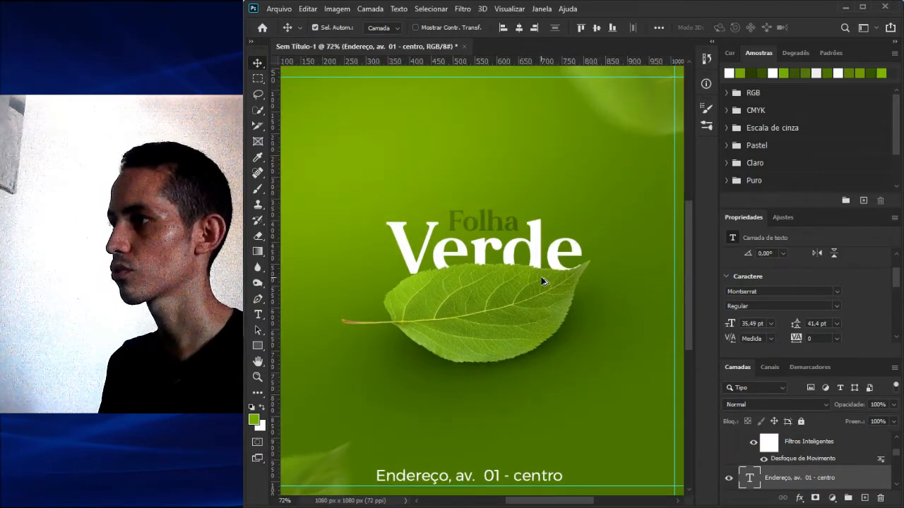
{"action": "scroll", "coordinate": [542, 281], "scroll_direction": "down", "scroll_amount": 1}
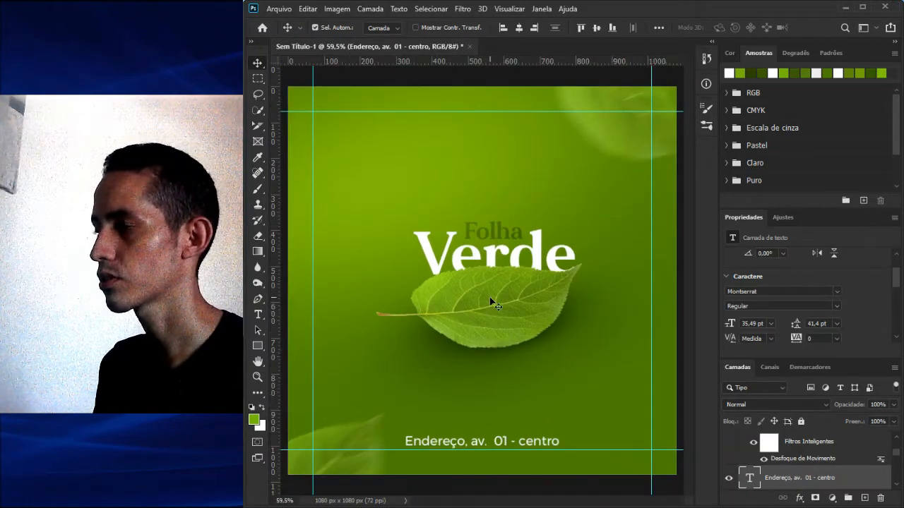